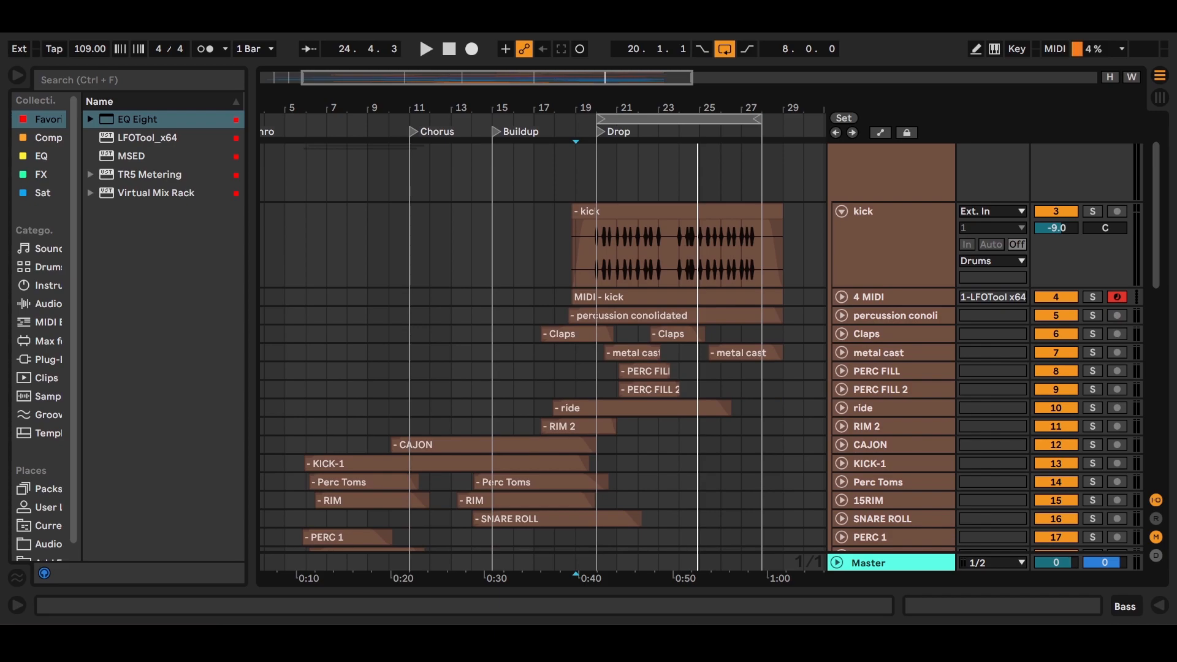
- Collapse the kick track and select the drum tracks from kick through RIM 2
key(u)
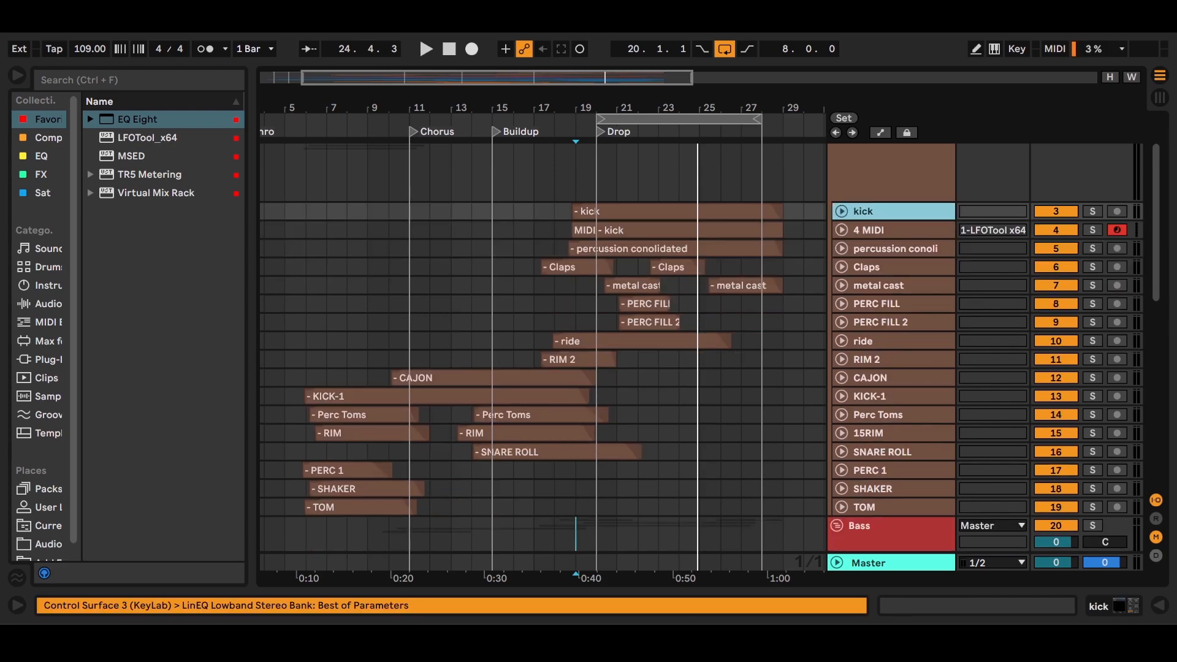
shift+click(892, 359)
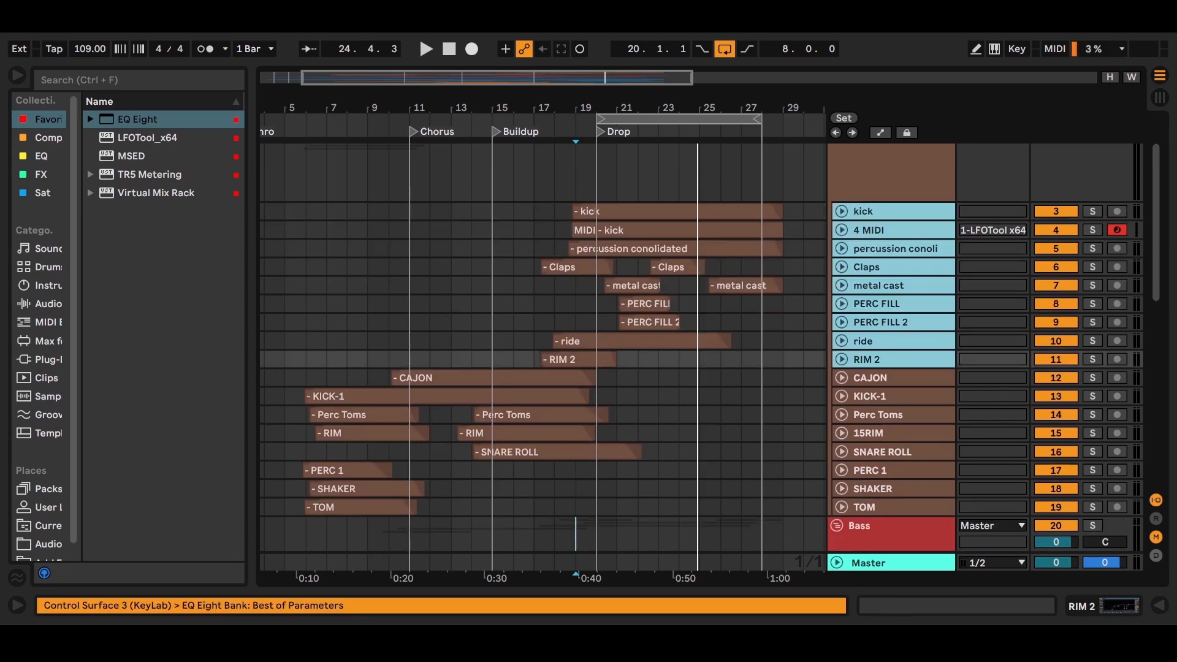
click(891, 359)
scroll(891, 362, down, 5)
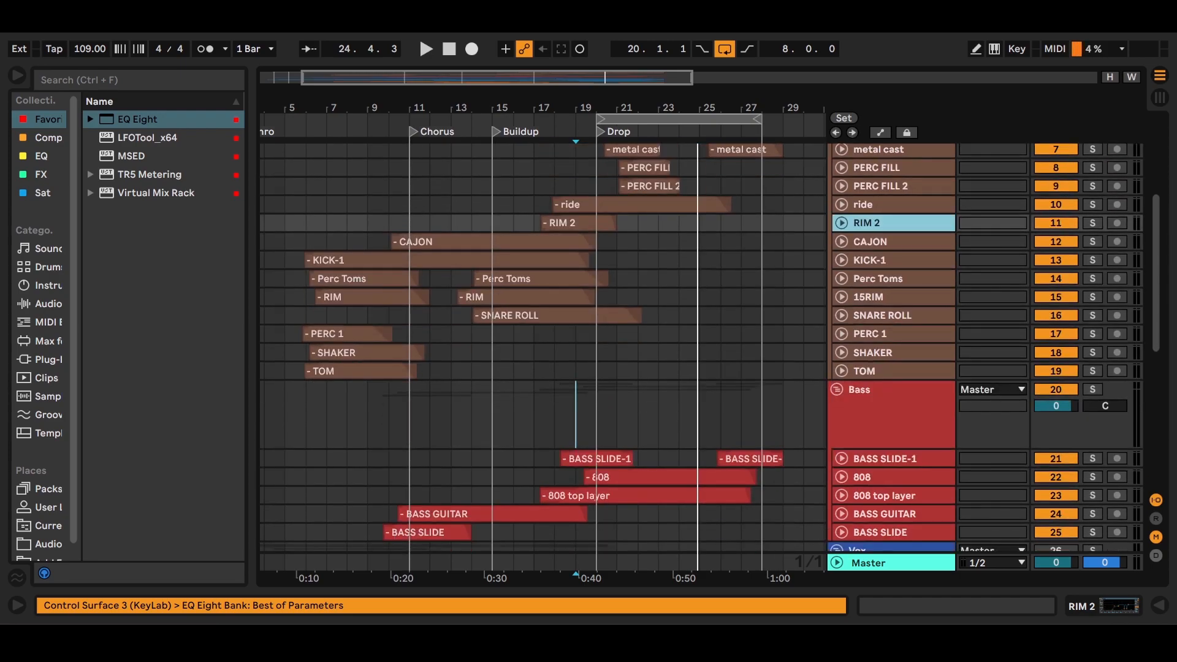
- Play the Drop from bar 19 with the Bass group selected, and turn off arrangement looping
click(892, 408)
click(575, 414)
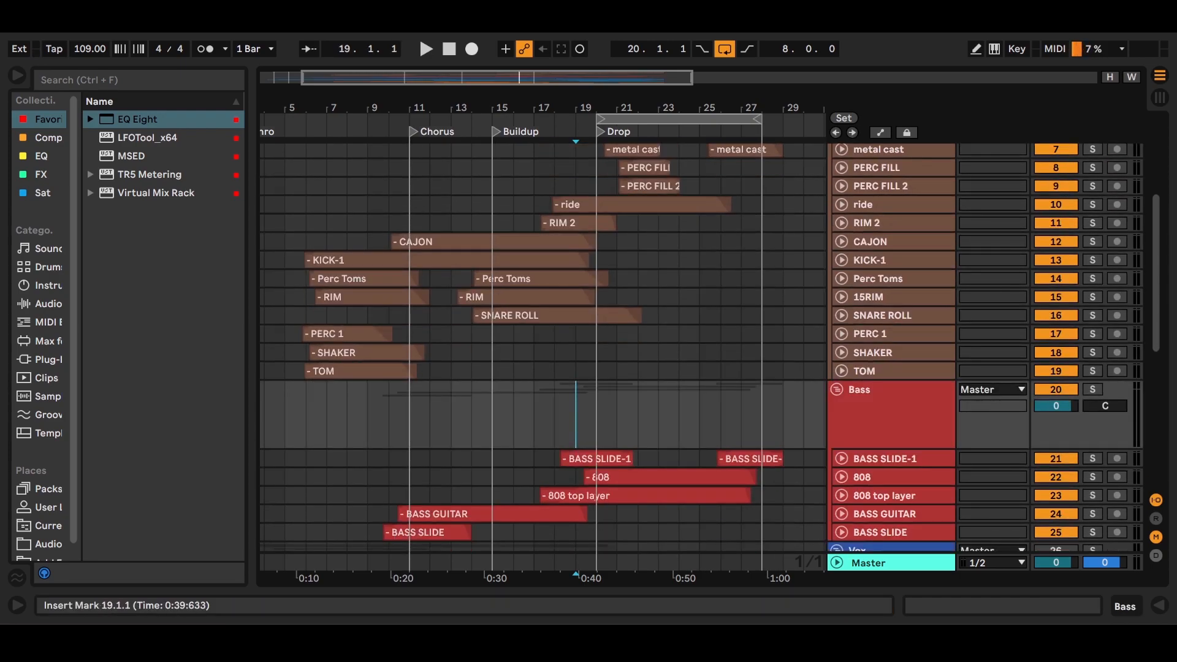
key(space)
click(892, 410)
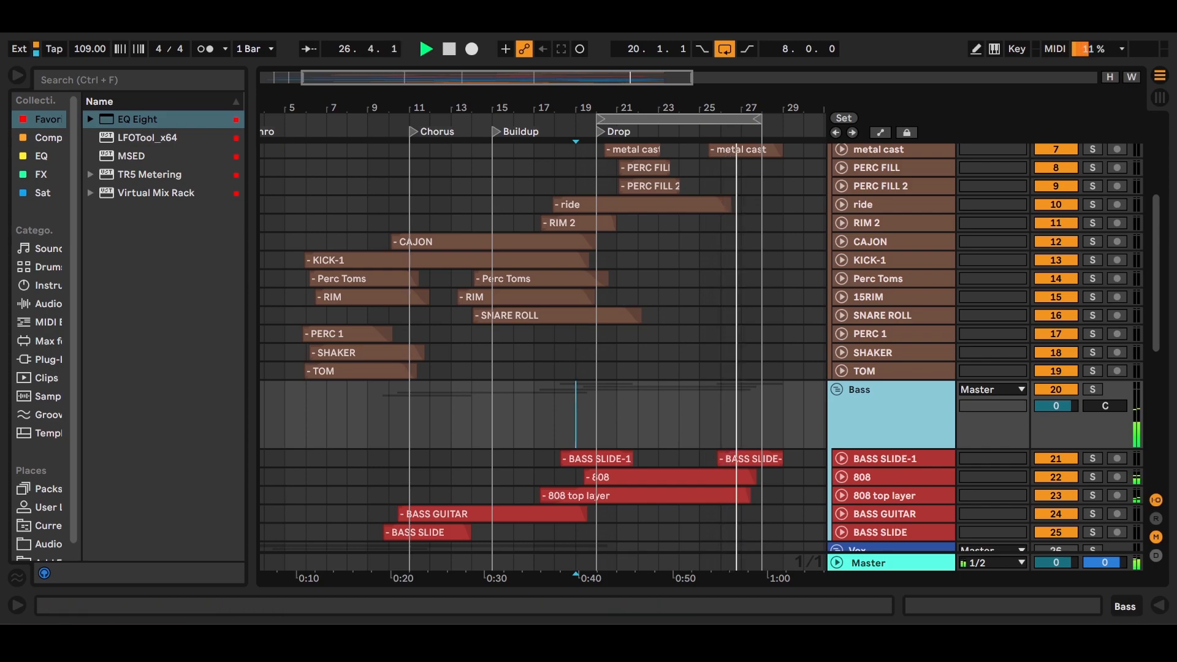
key(ctrl+l)
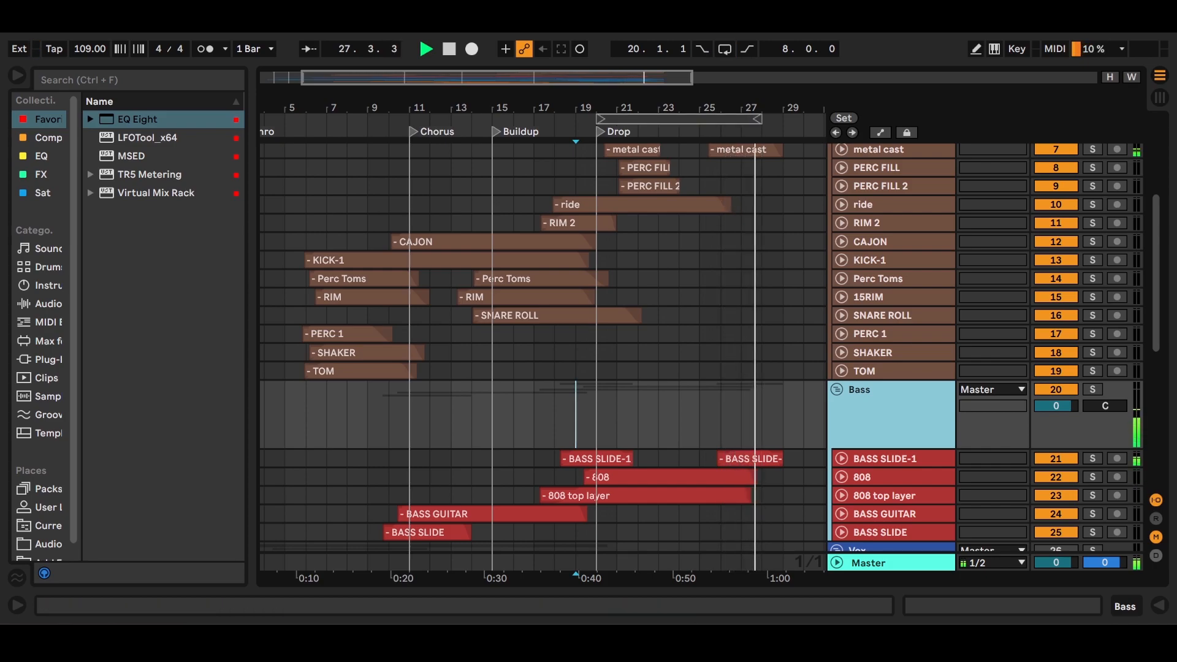
key(space)
- Examine the drum, bass and vocal clips leading into the Chorus, placing the insert marker at bars 11, 10 and 6
scroll(543, 355, down, 2)
scroll(542, 355, down, 2)
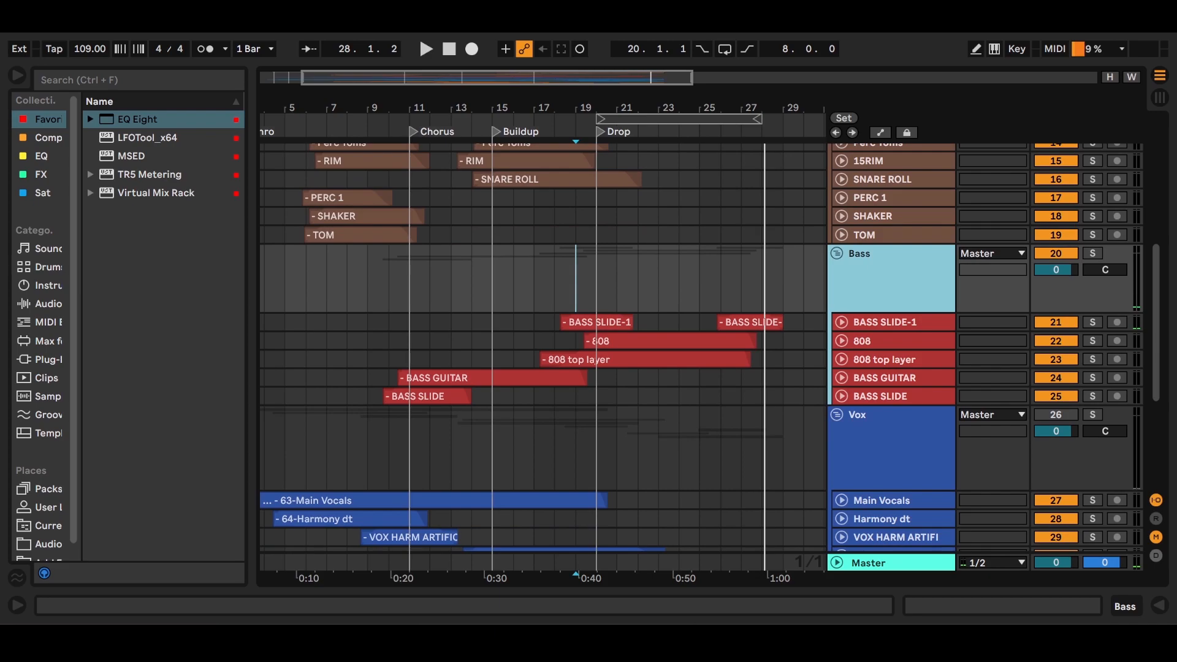
scroll(543, 355, up, 6)
scroll(543, 356, down, 6)
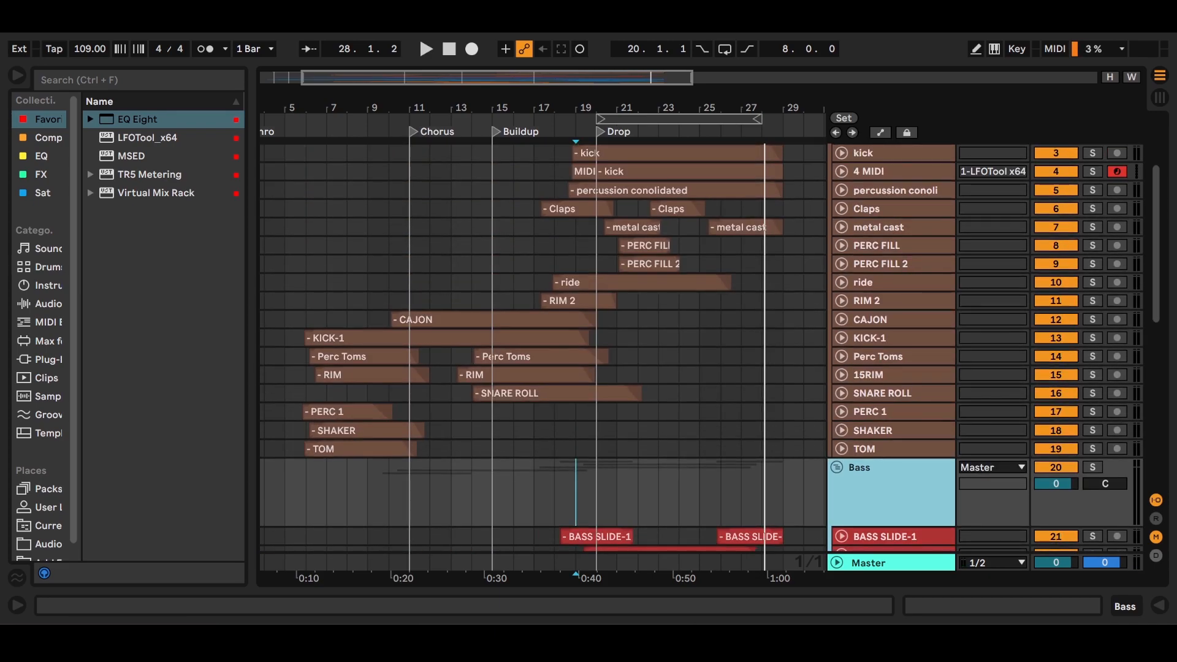
click(410, 298)
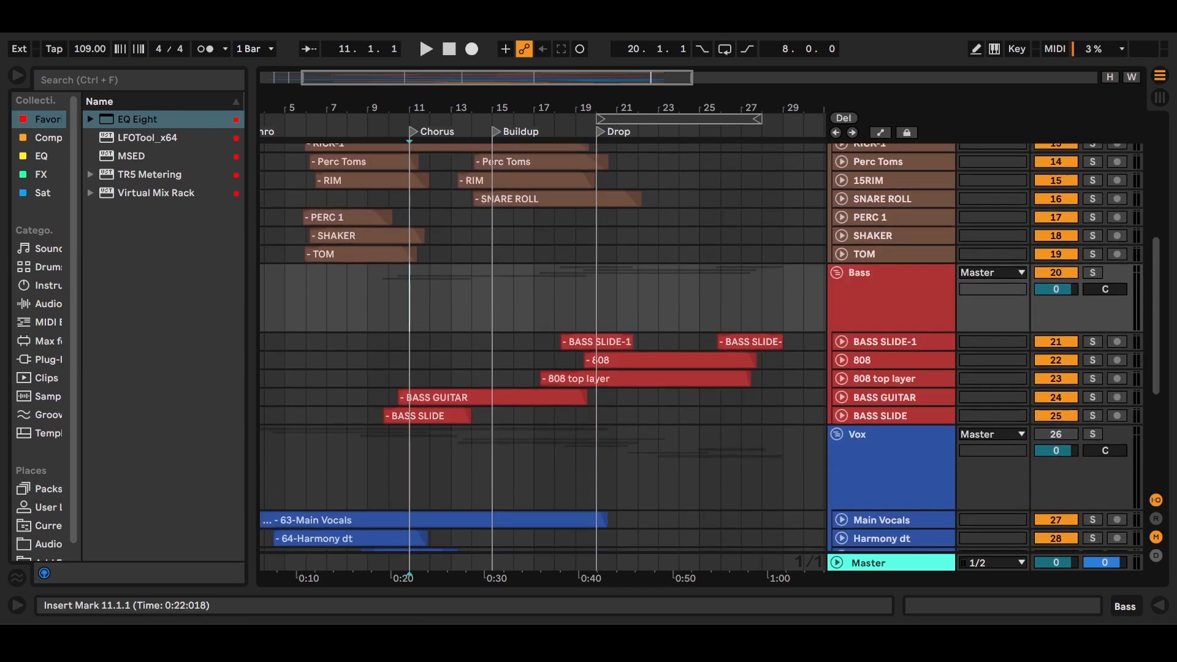
scroll(409, 319, up, 4)
click(389, 414)
scroll(543, 343, down, 2)
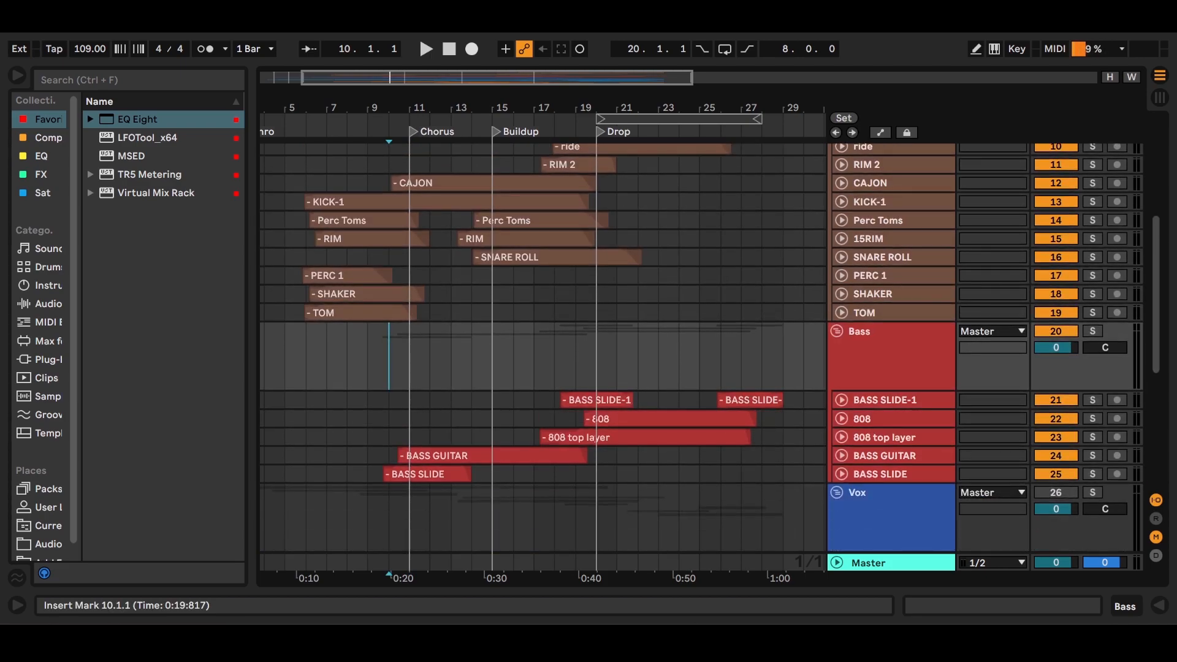
click(305, 357)
scroll(306, 356, down, 4)
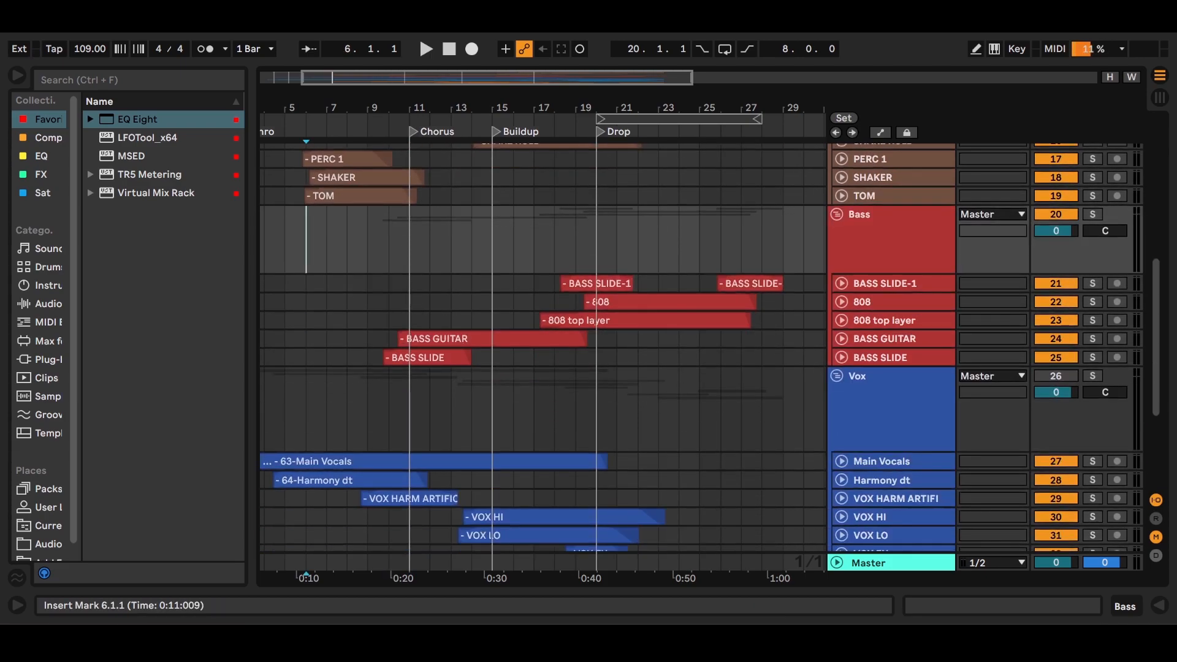
- Fold the Vox group track
scroll(542, 347, down, 6)
click(890, 455)
scroll(890, 455, up, 6)
click(837, 332)
scroll(542, 306, up, 3)
- Play the lead-in to the Chorus from bar 10 and select the Bass group
click(389, 276)
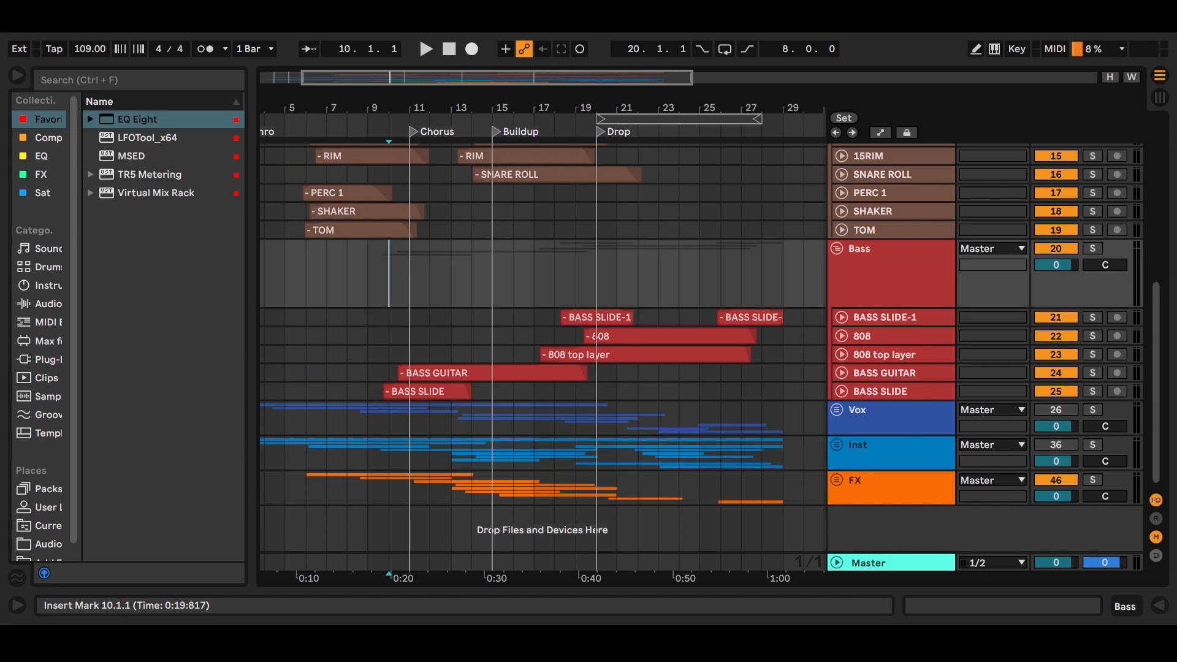
scroll(389, 276, up, 6)
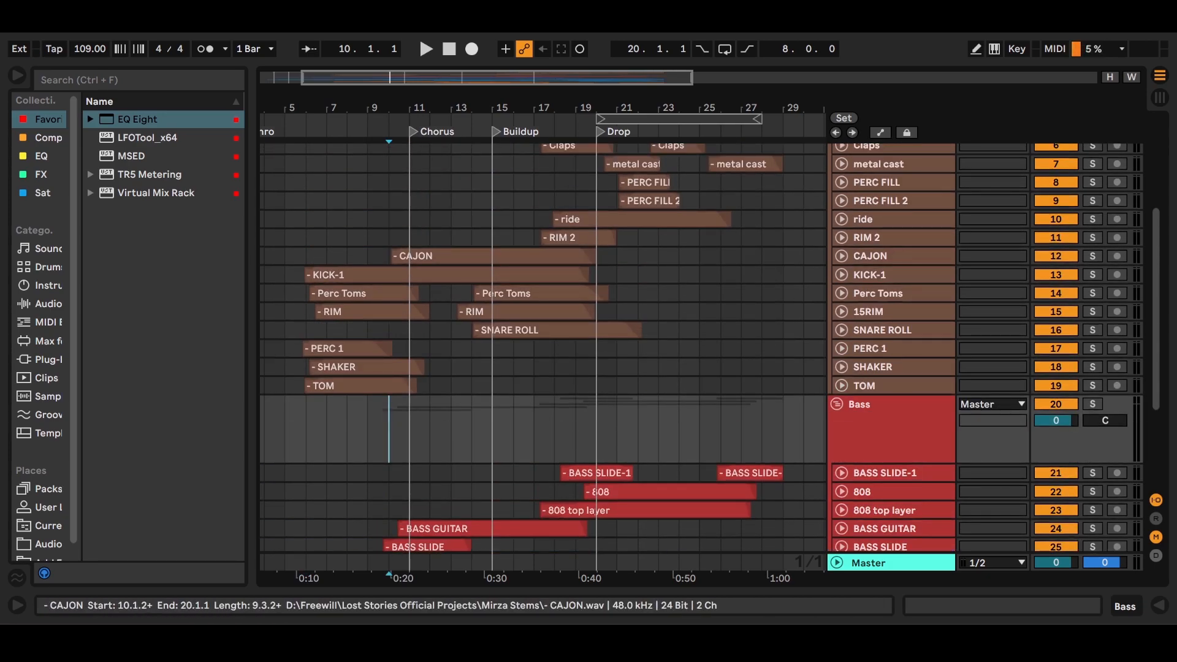
scroll(542, 347, down, 4)
key(space)
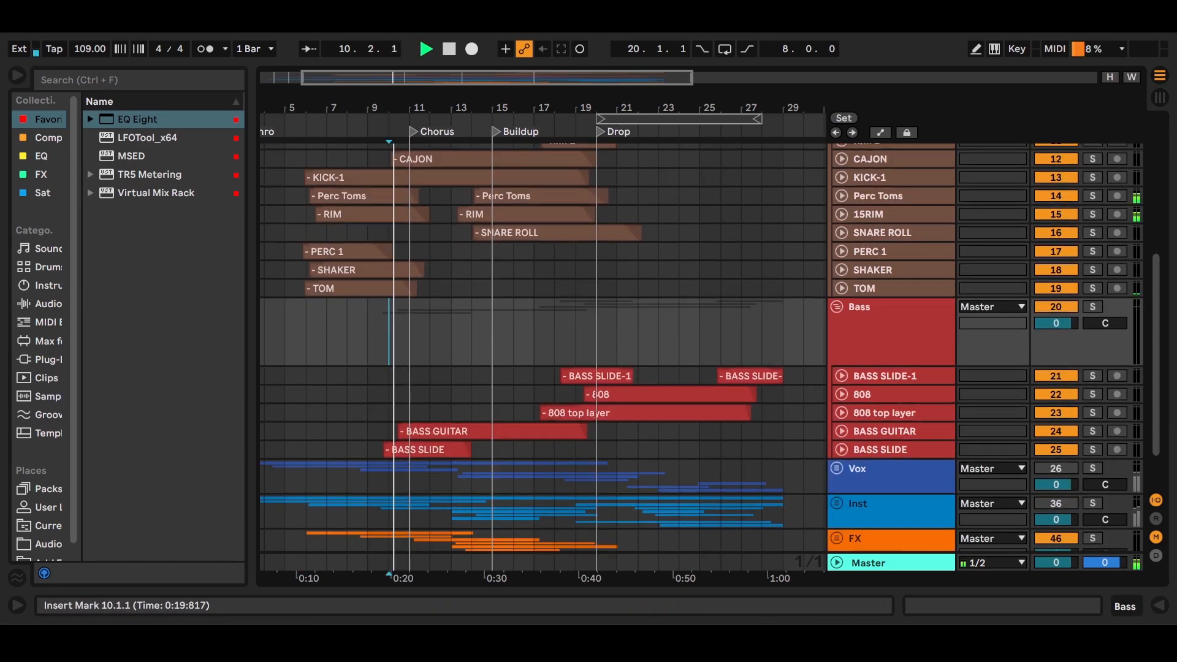
click(891, 334)
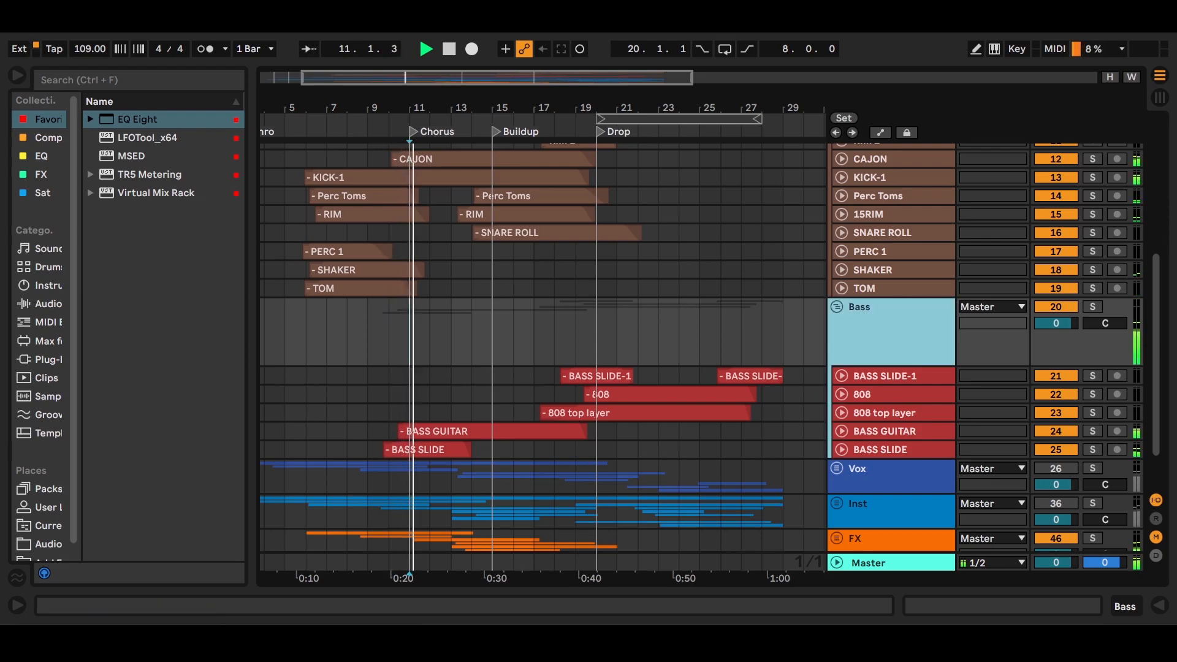
- Play the arrangement from bar 6 into the start of the Chorus
click(306, 331)
key(space)
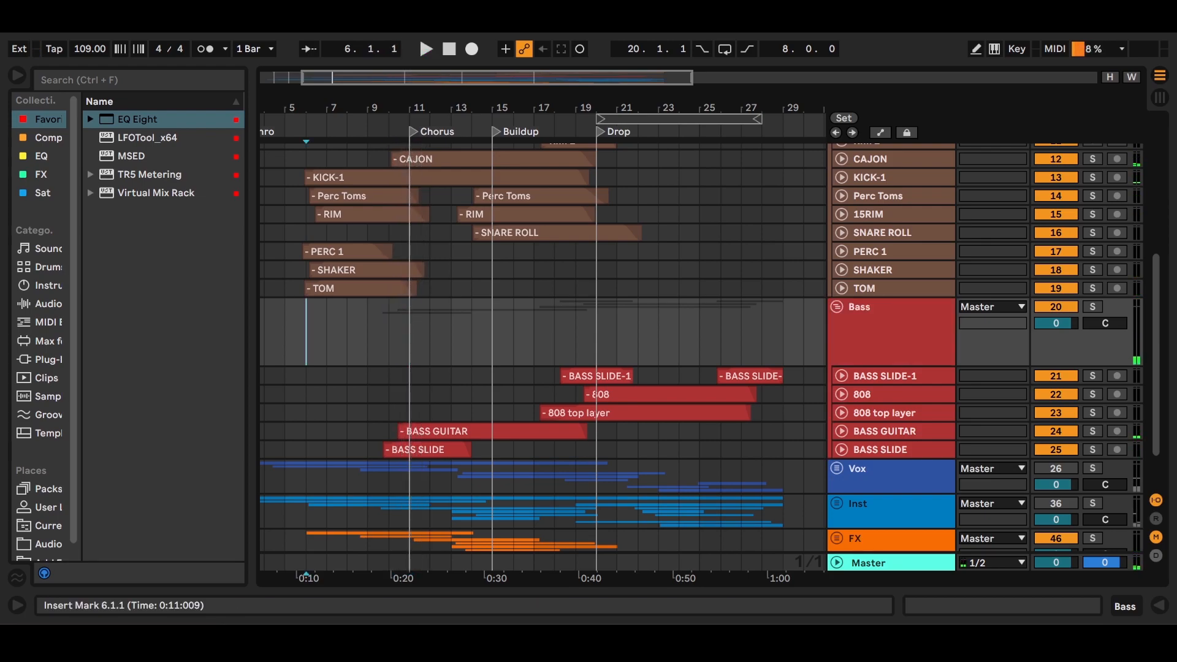
key(space)
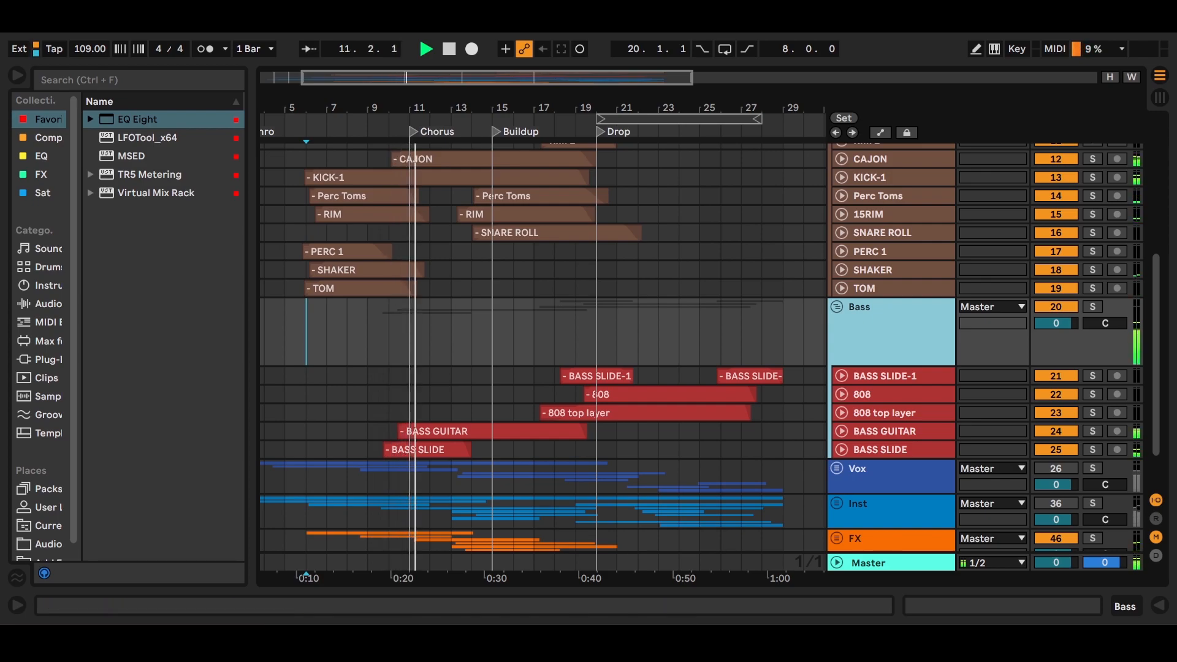
key(space)
- Unfold the Inst group and deactivate all the instrument tracks inside it
click(836, 504)
scroll(543, 343, down, 5)
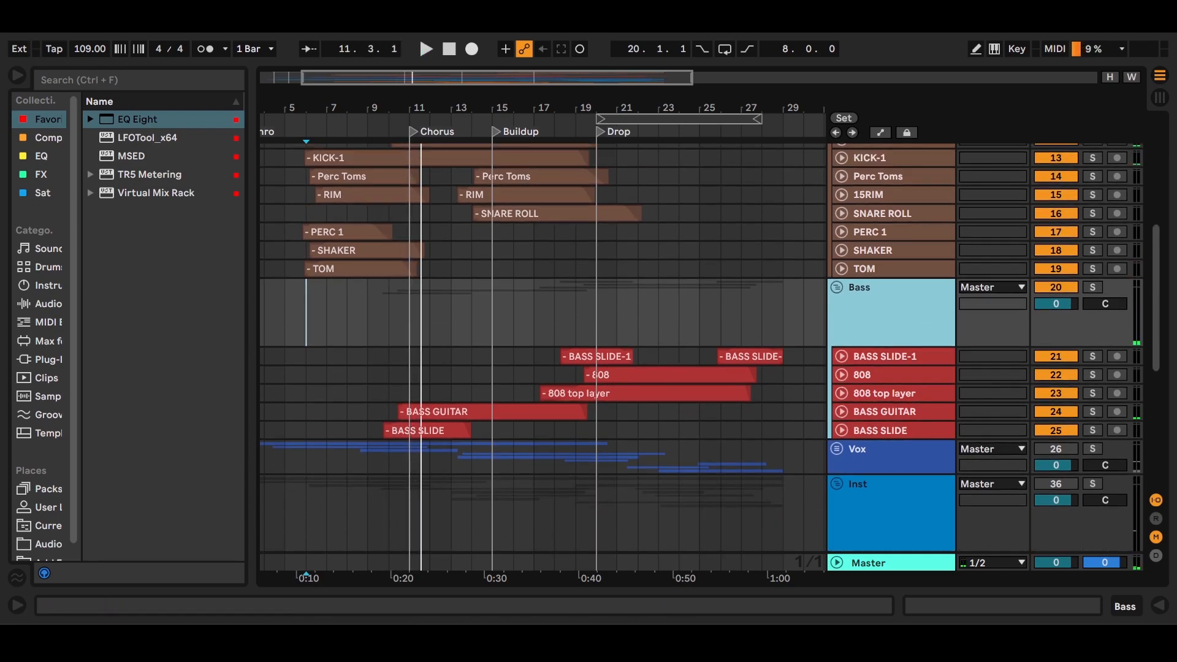
click(841, 374)
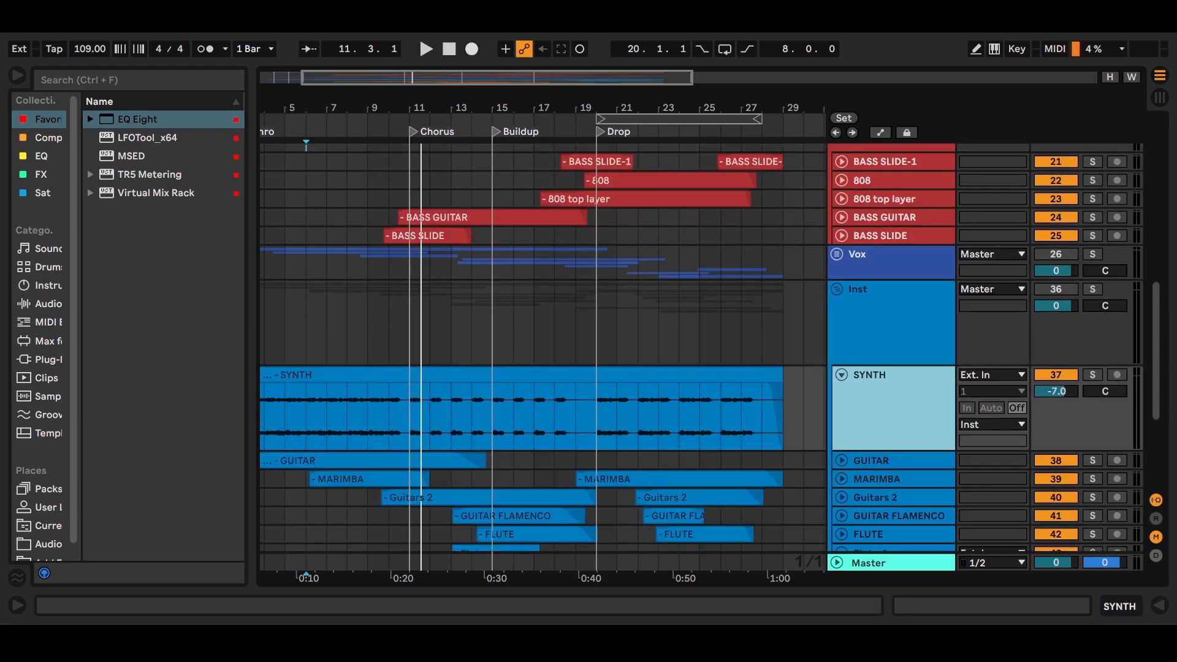
key(ctrl+a)
key(0)
- Reactivate and collapse the SYNTH track, and switch on the Inst group
click(889, 375)
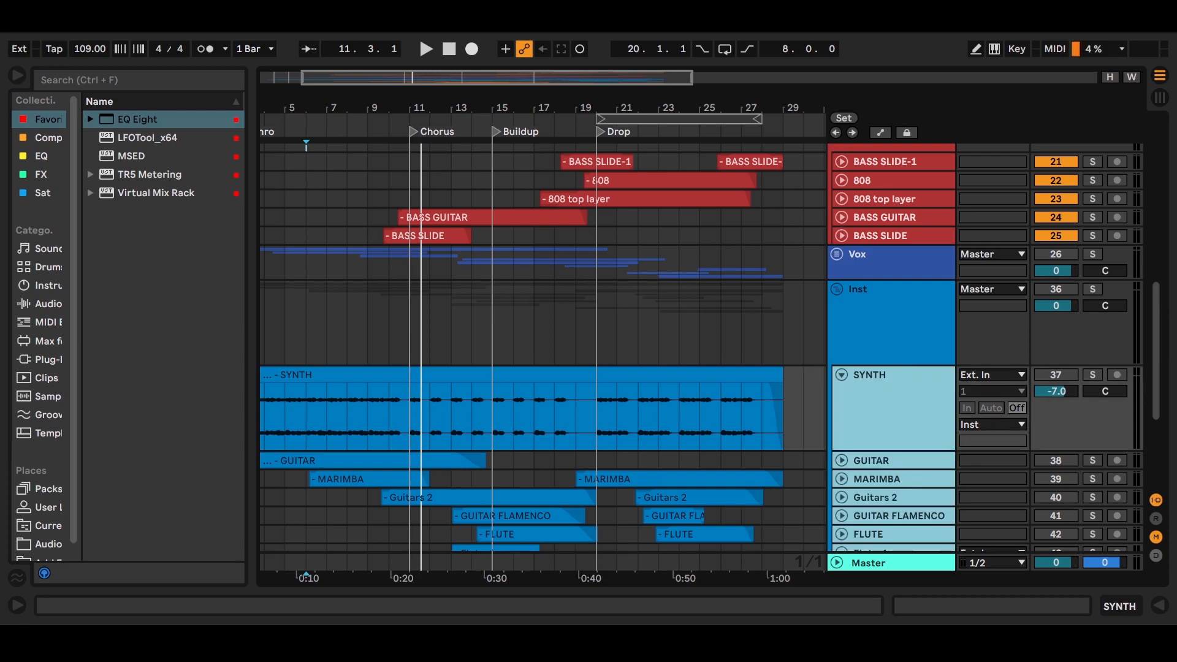
key(0)
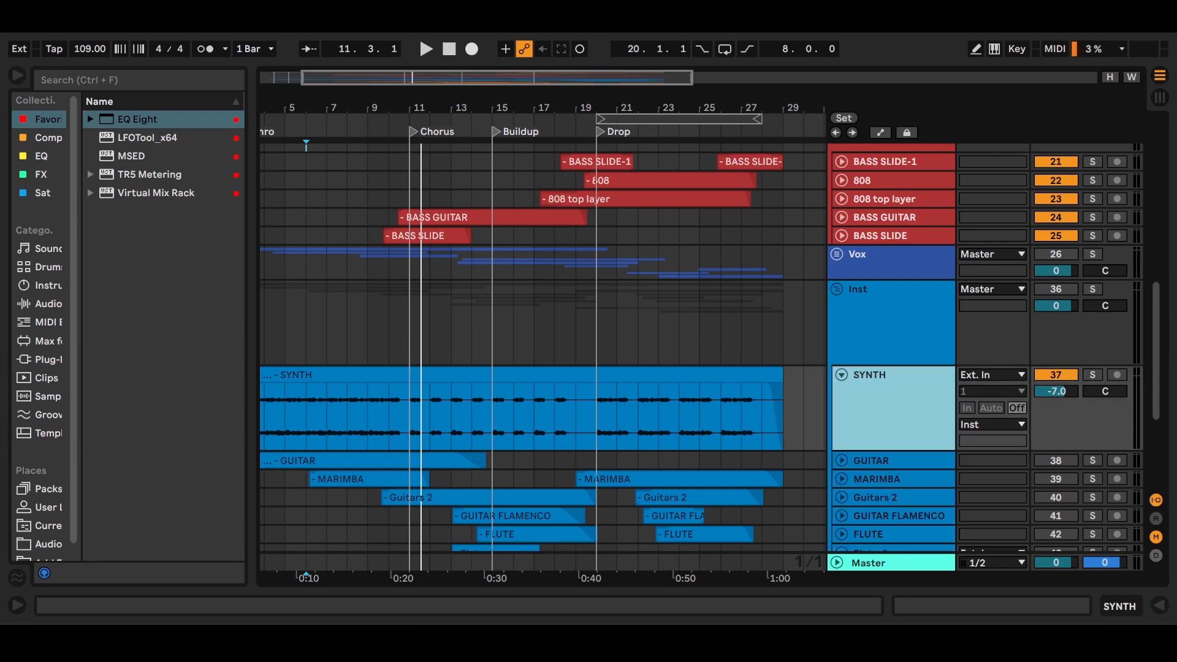
key(Left)
key(space)
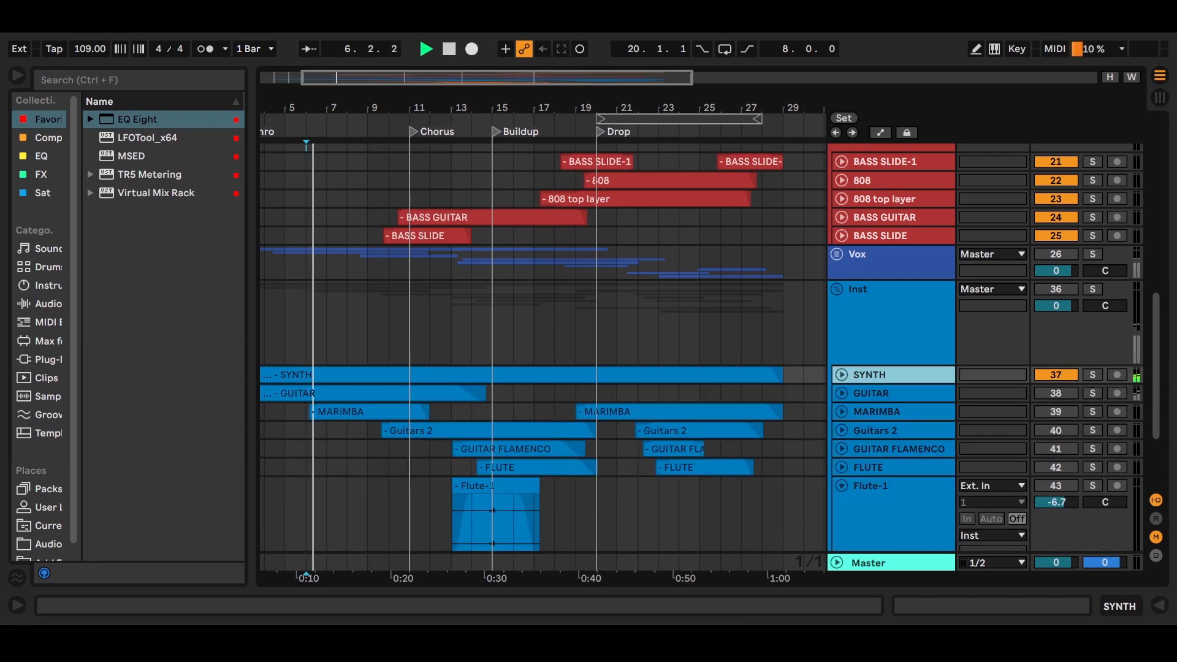
key(space)
click(888, 313)
click(1056, 289)
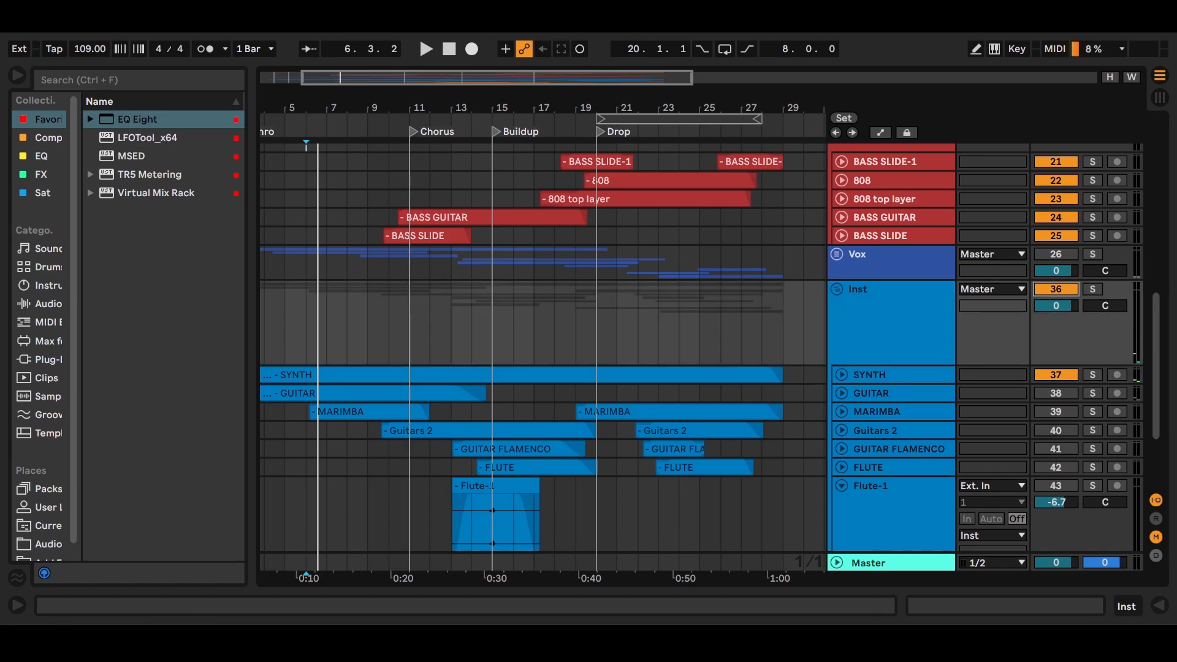
- Play the arrangement from bar 6 with the instruments on, and fold the Inst and Bass groups
key(space)
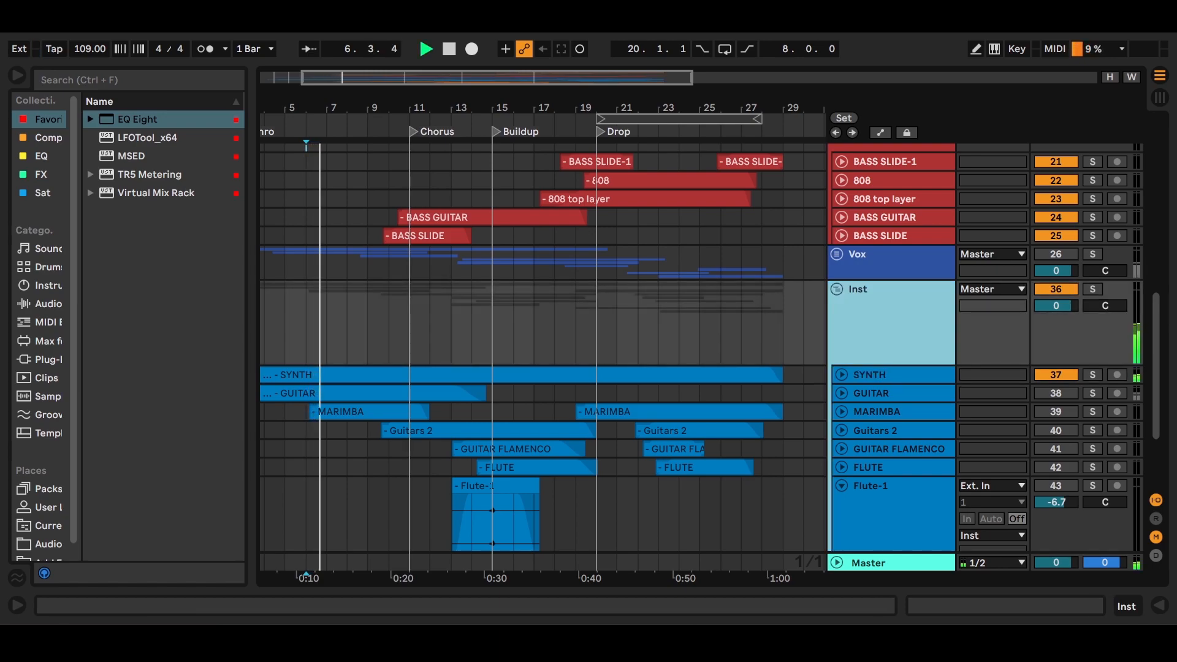
scroll(543, 348, up, 6)
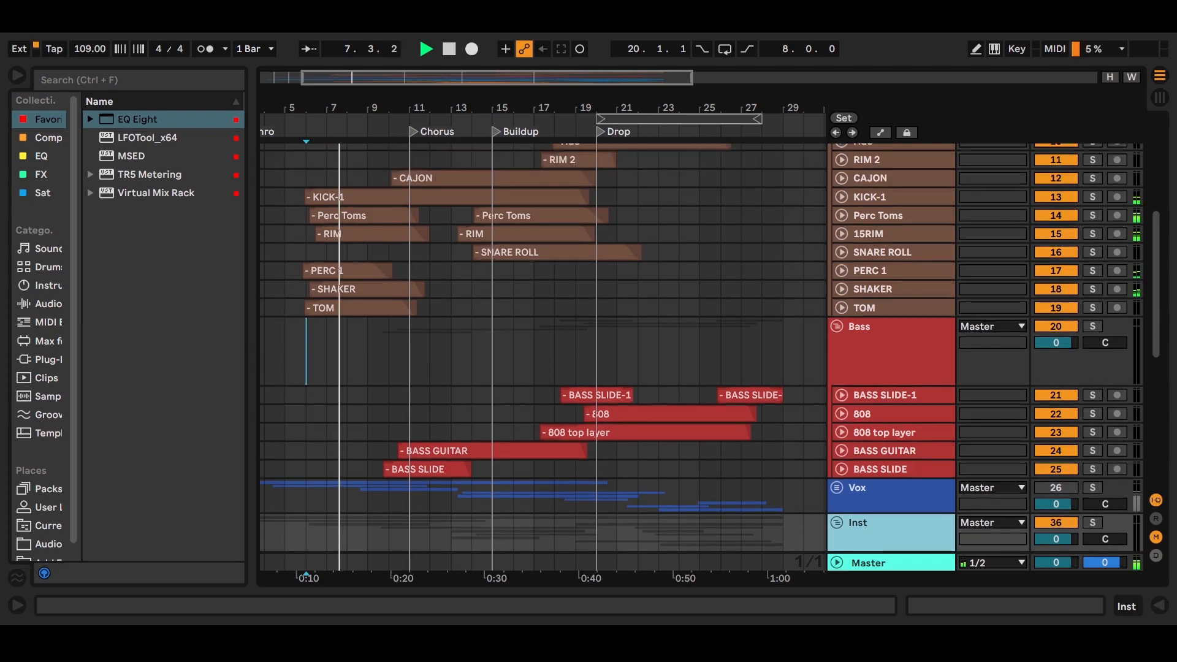
scroll(543, 357, down, 4)
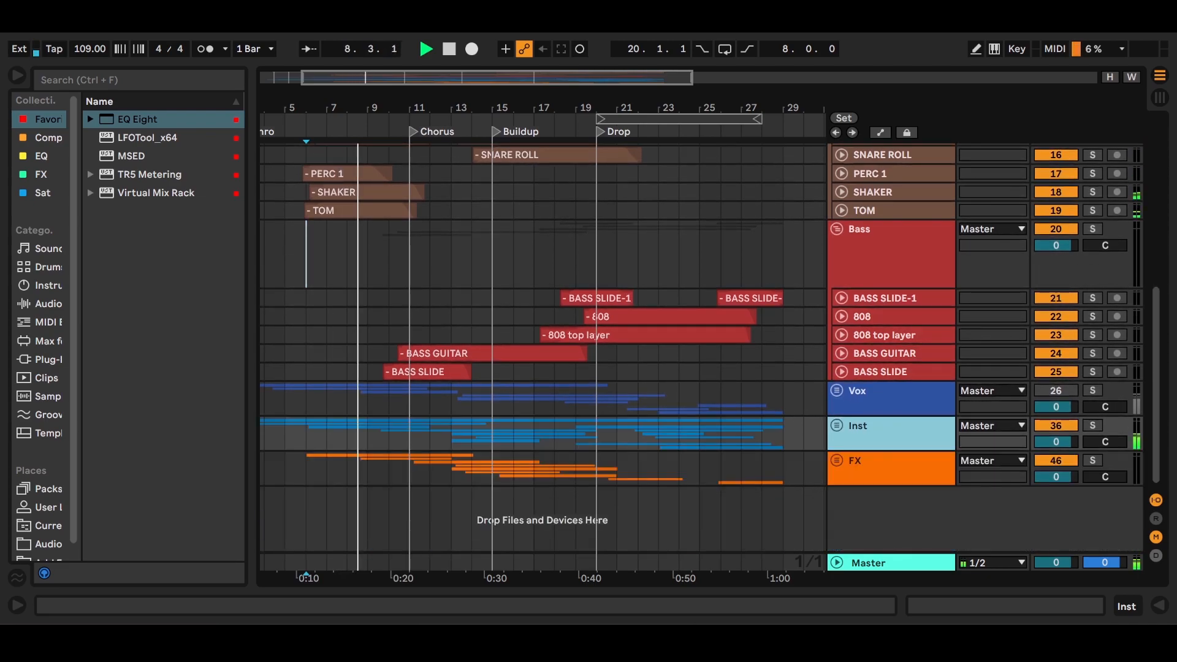
scroll(543, 357, up, 8)
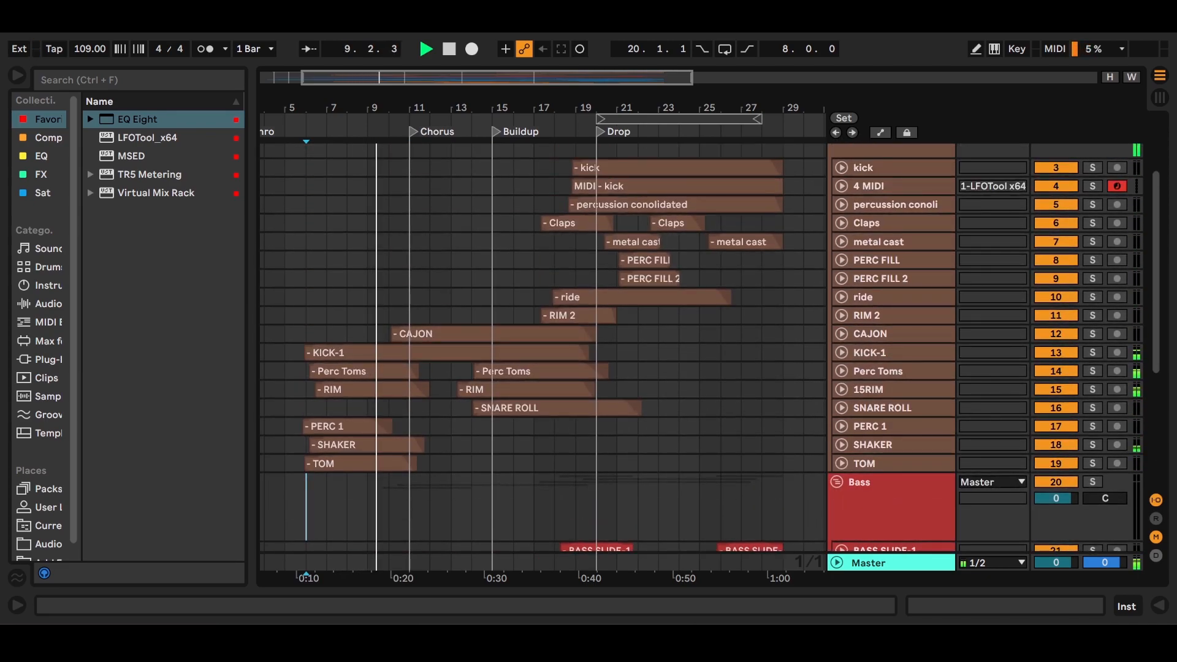
click(837, 482)
scroll(543, 358, down, 2)
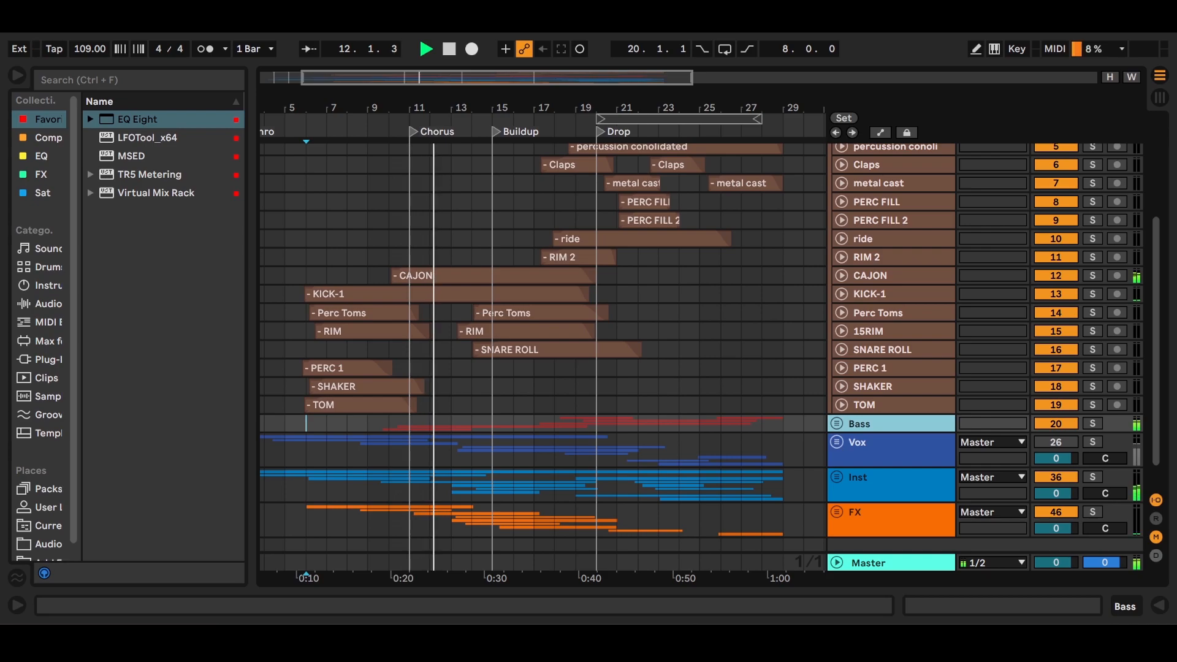
- Unfold the Vox group to examine its tracks, stop playback, select Main Vocals and fold the group again
click(836, 442)
scroll(836, 442, down, 3)
key(space)
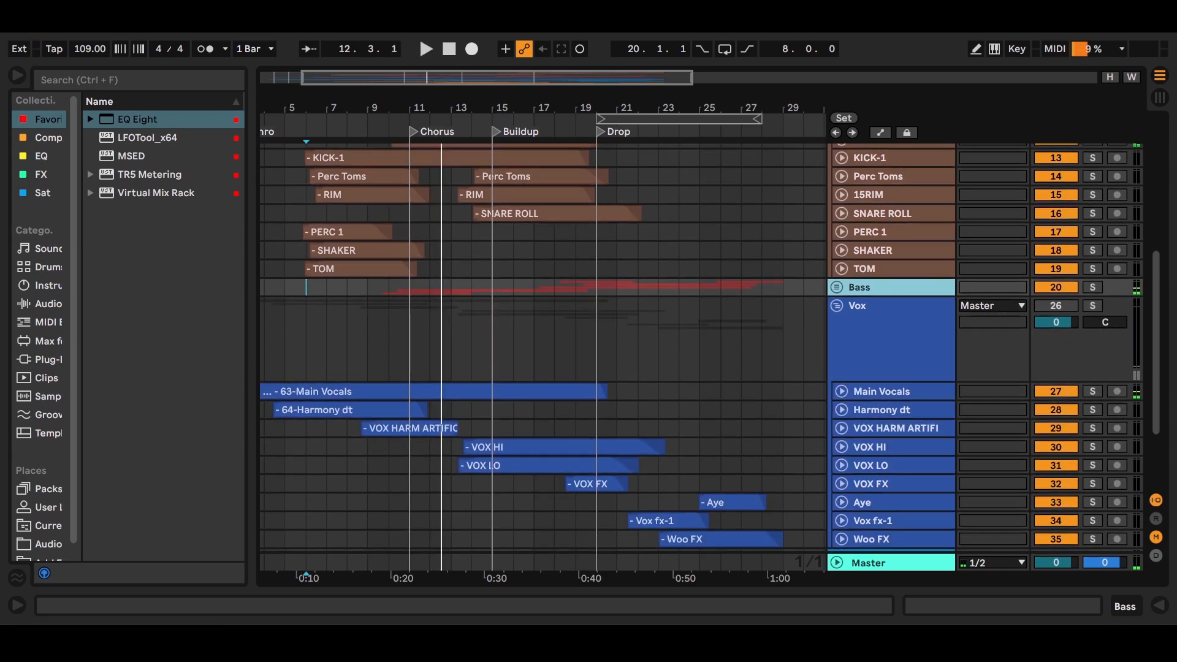
click(881, 391)
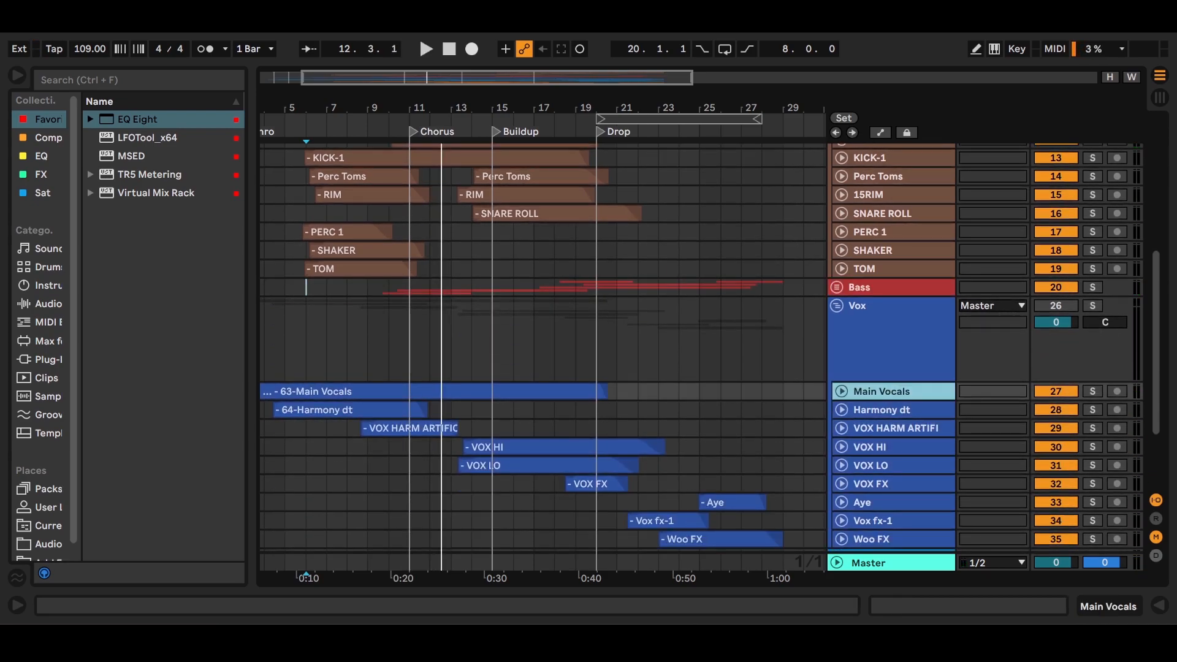
click(837, 305)
- Unfold the Inst group and open the SYNTH track's audio effects chain
click(858, 341)
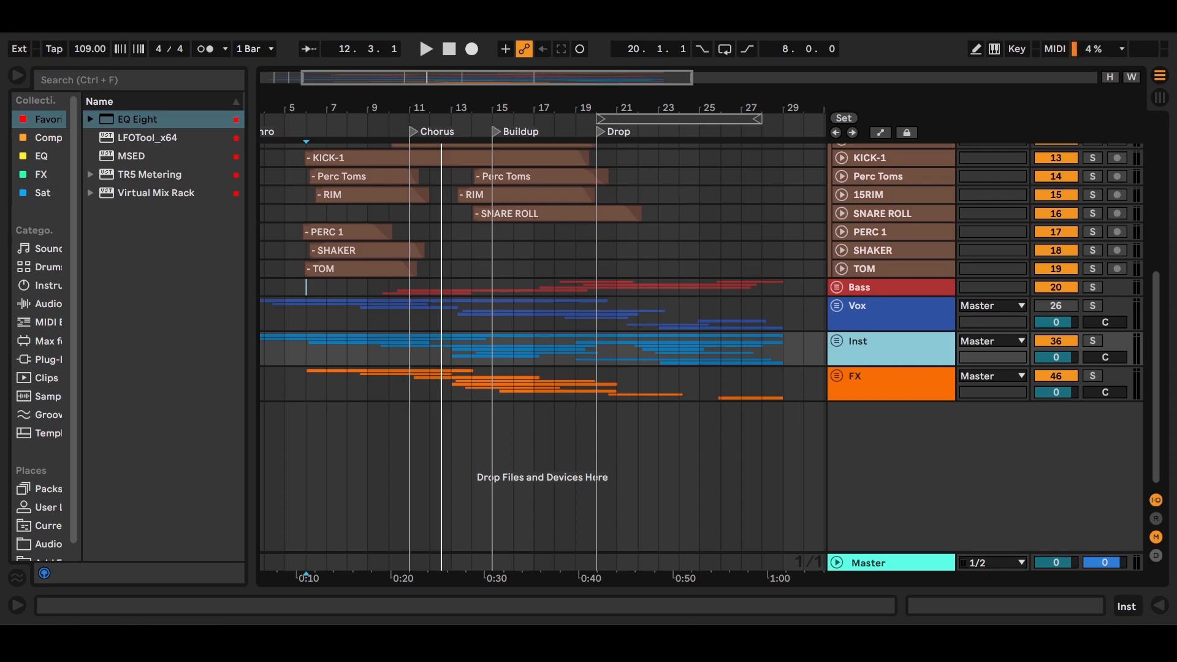
click(837, 341)
scroll(837, 341, down, 2)
click(870, 348)
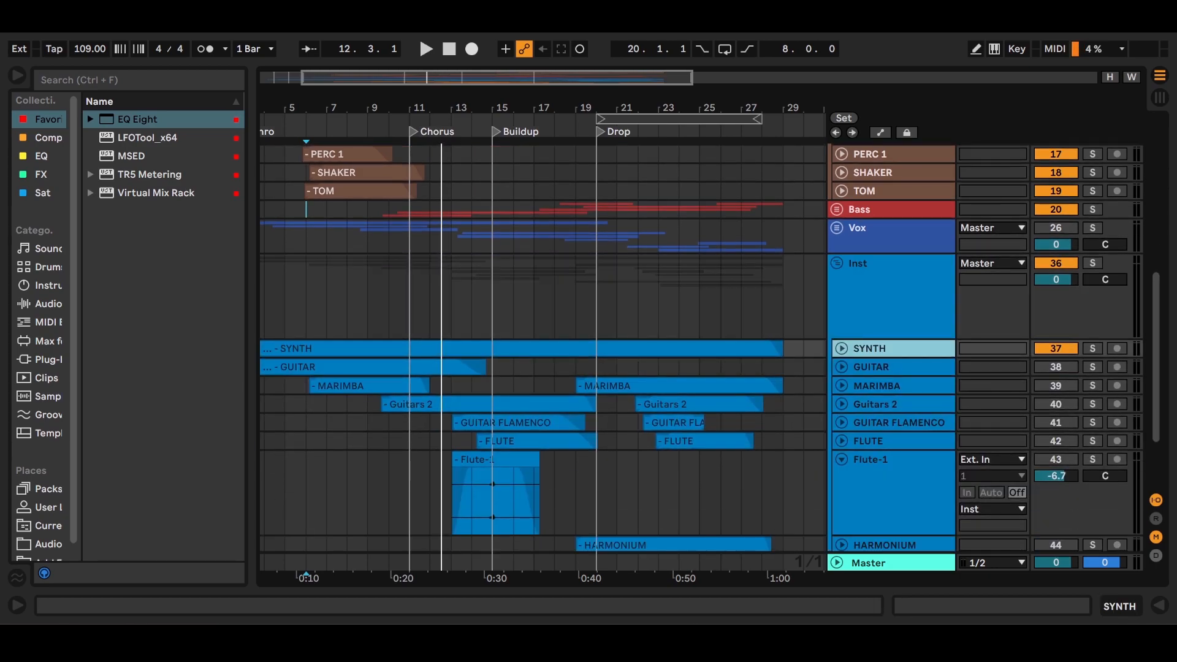
double_click(870, 348)
- Expand the SYNTH track and add an EQ Eight from the favourites to it
scroll(699, 249, down, 2)
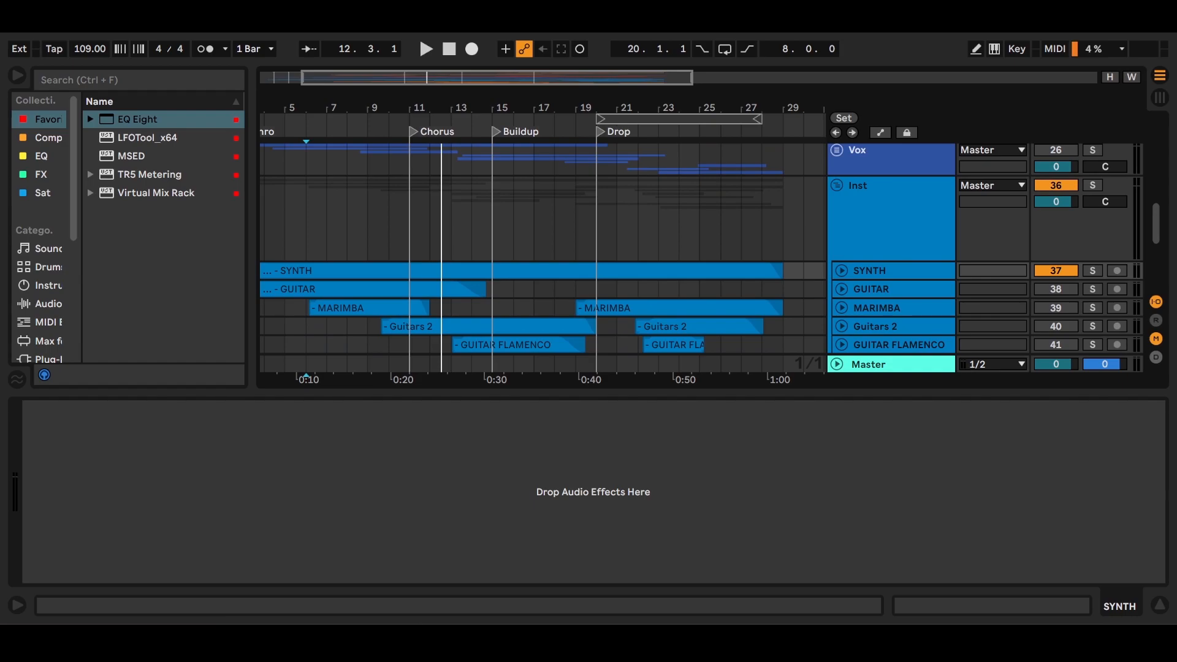
click(841, 270)
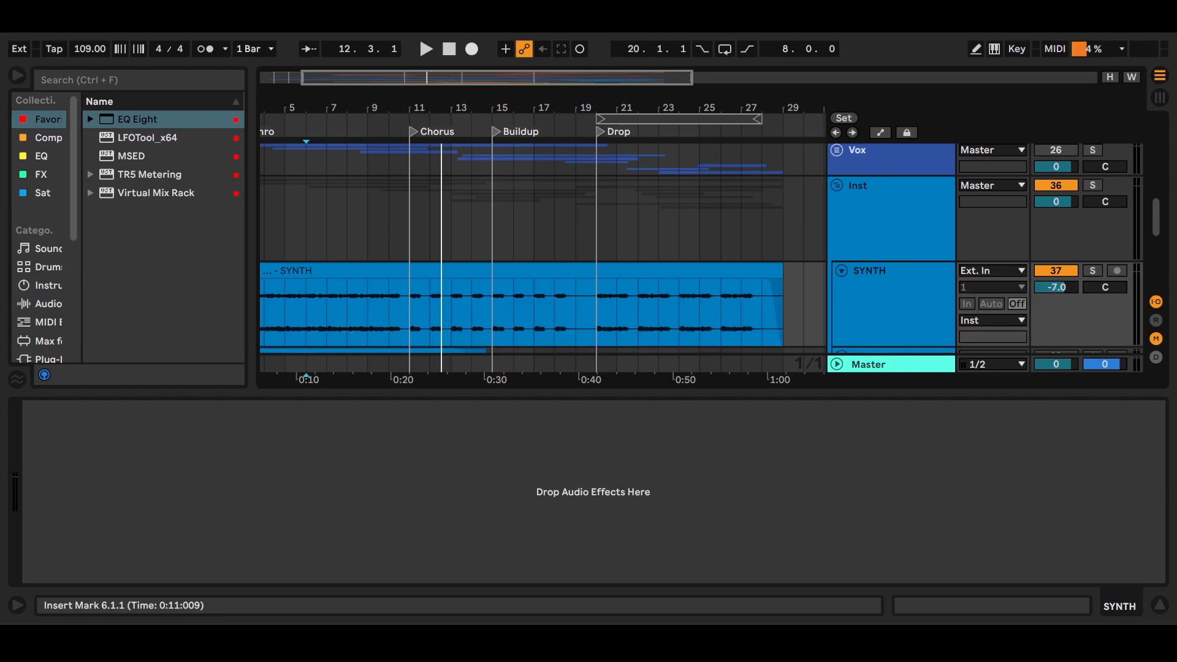
double_click(137, 119)
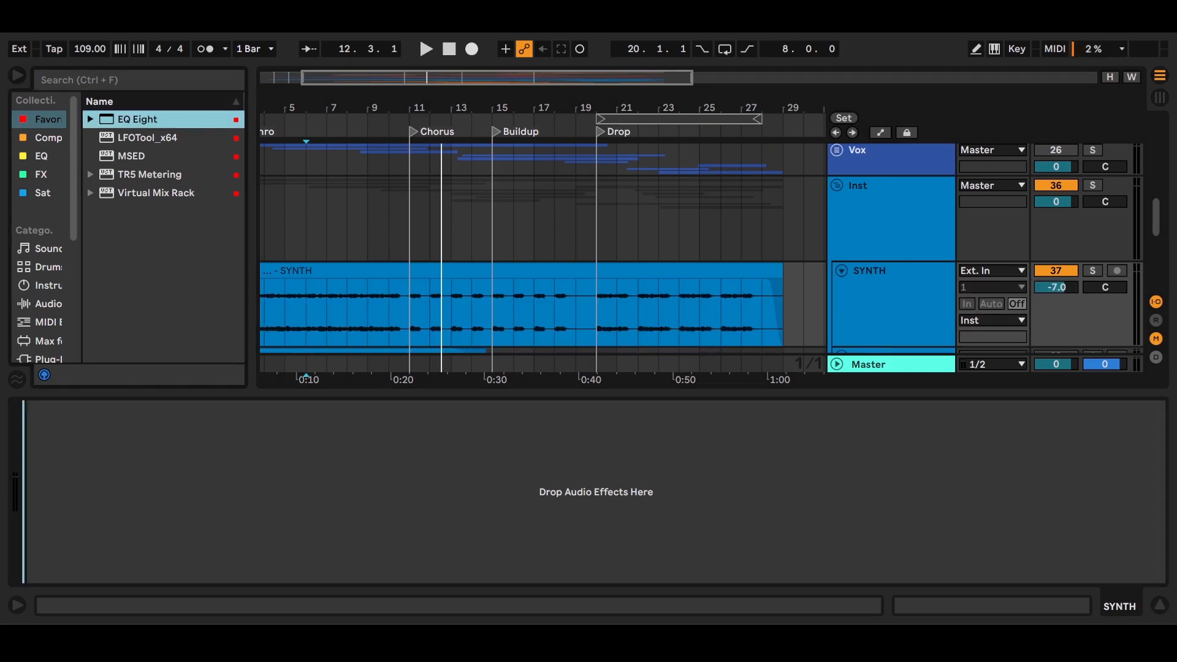
- Set band 1 of the SYNTH track's EQ Eight to a low-cut filter at 166 Hz
key(space)
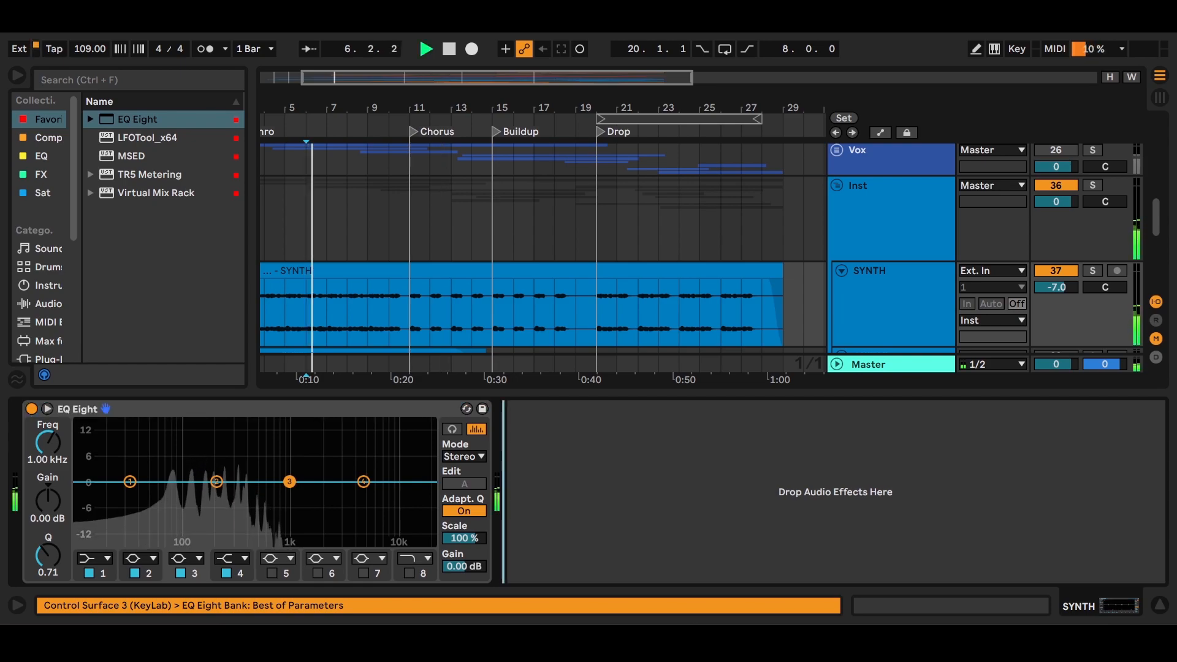
click(95, 558)
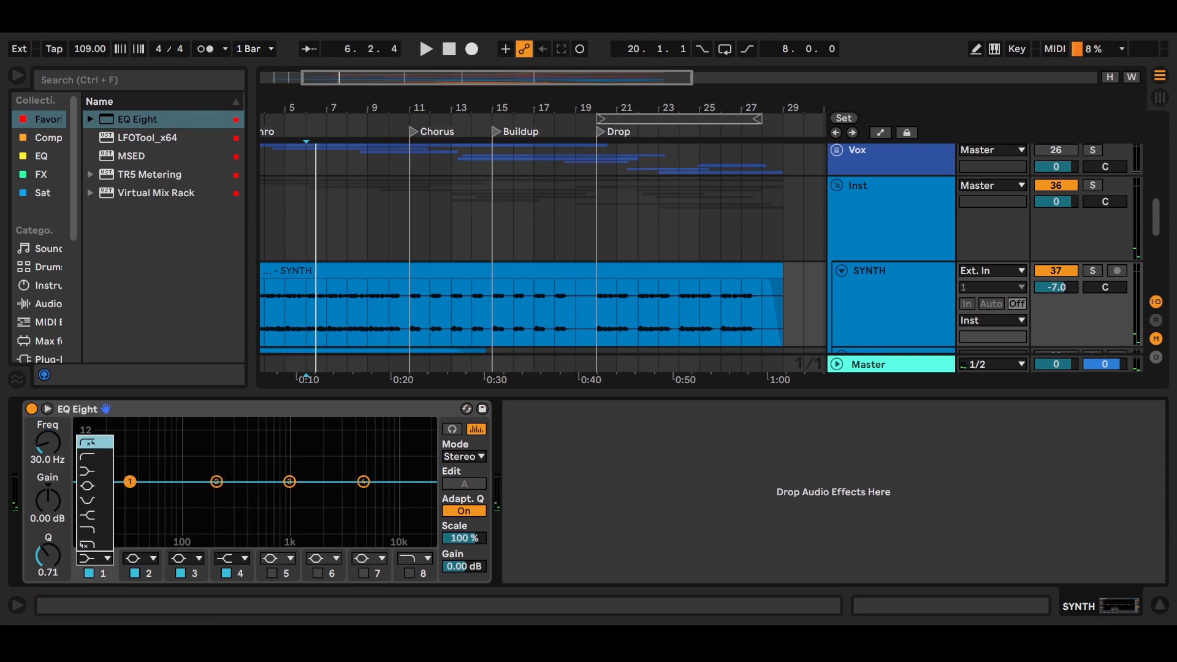
click(95, 457)
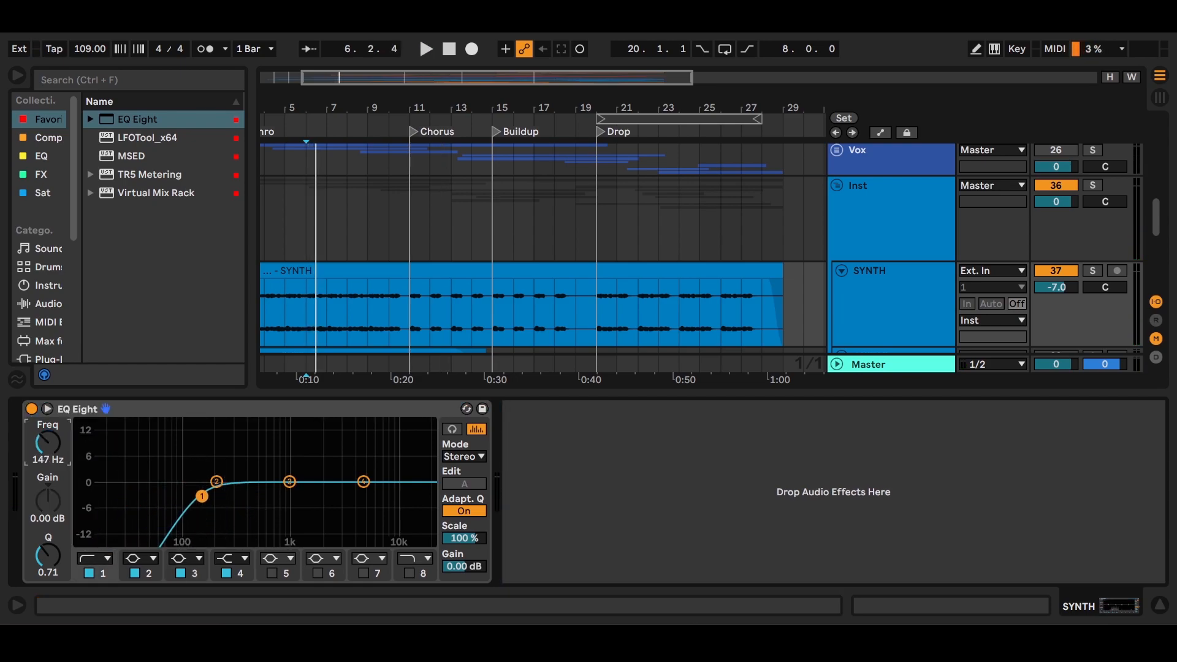
drag(202, 496, 207, 496)
click(571, 492)
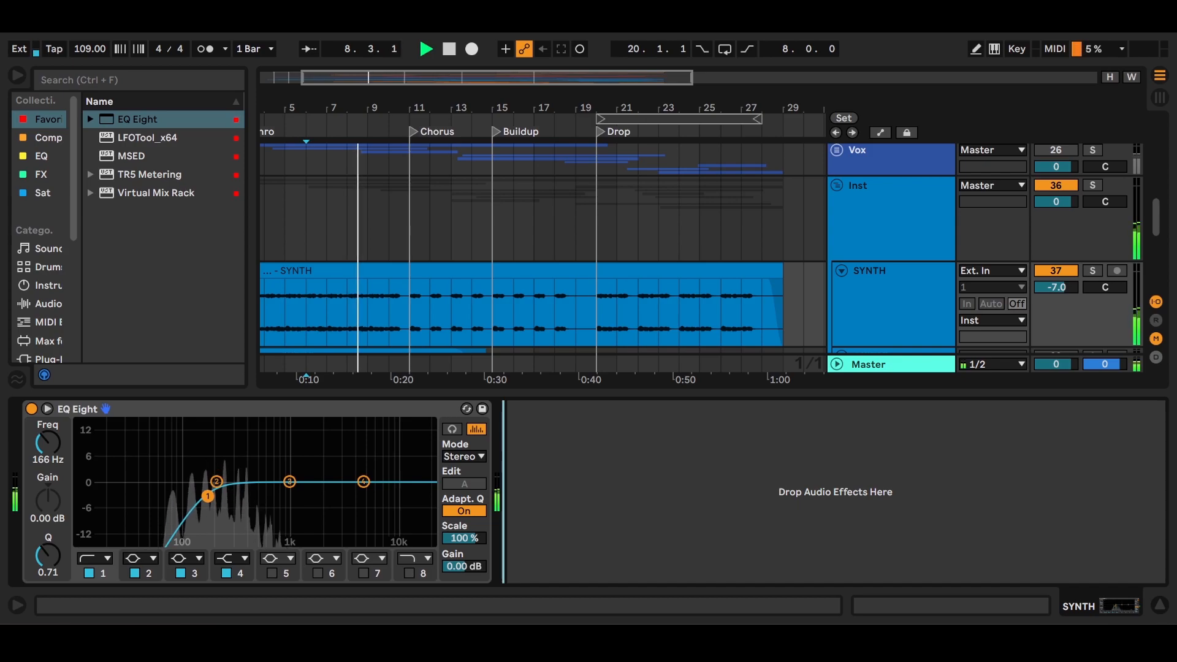
- Hide the device view and fold the SYNTH track
key(ctrl+alt+l)
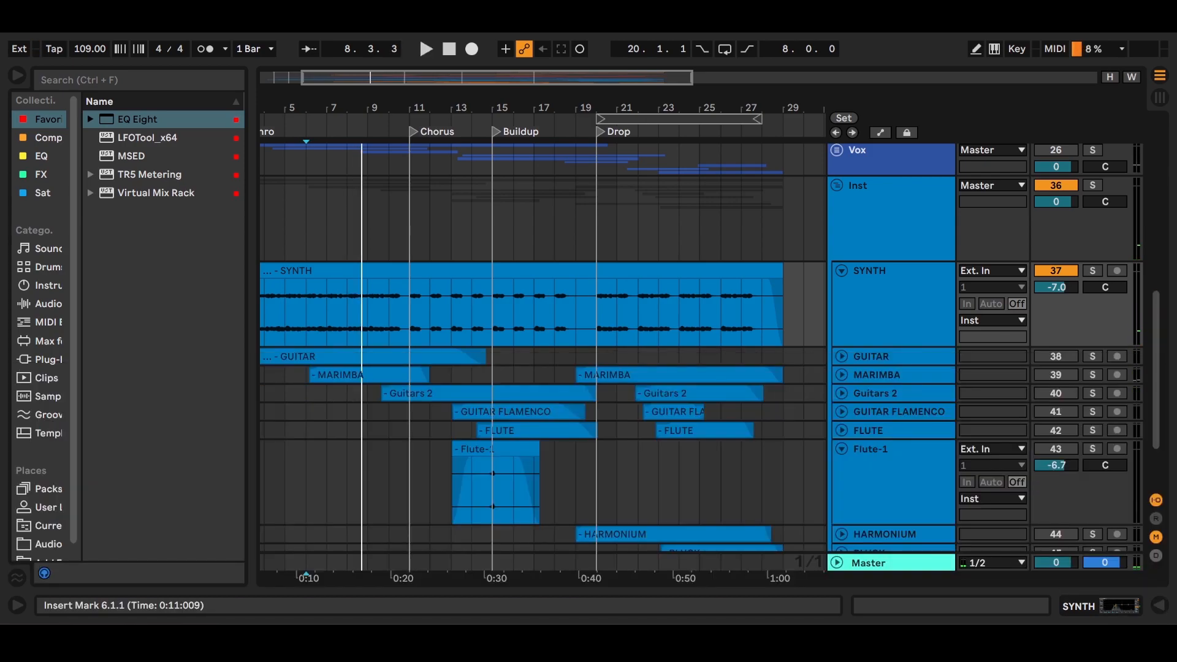
click(893, 300)
key(u)
- Select the KICK-1 track among the drums and unfold it
scroll(542, 348, up, 5)
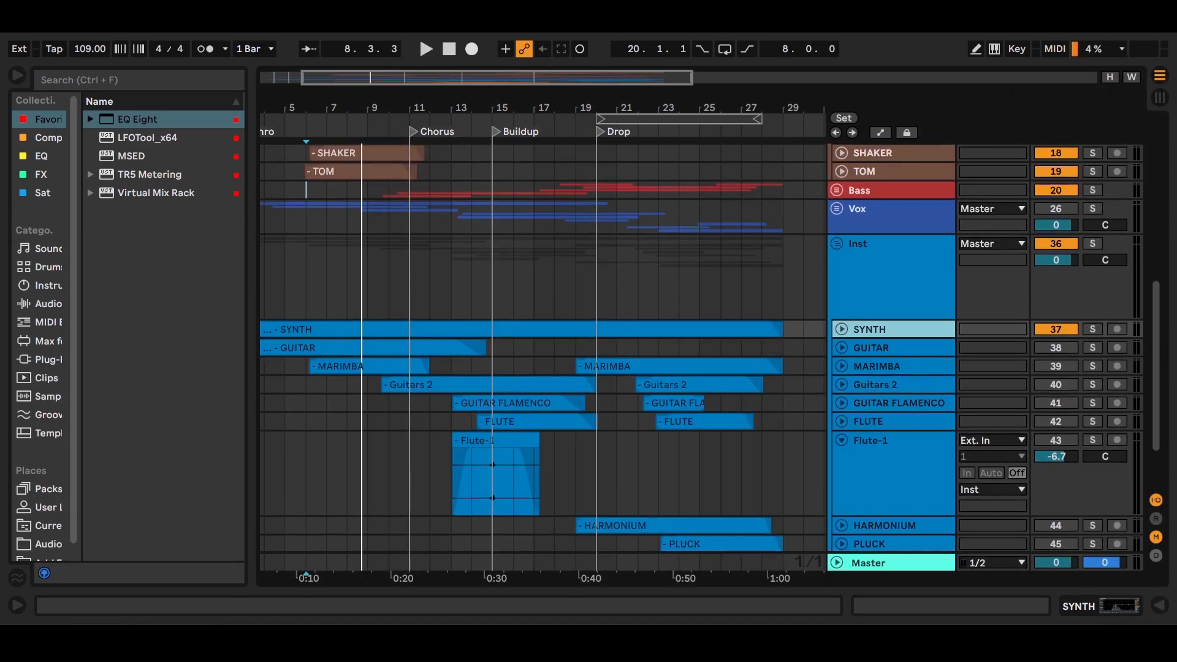
scroll(542, 347, down, 1)
scroll(542, 348, up, 10)
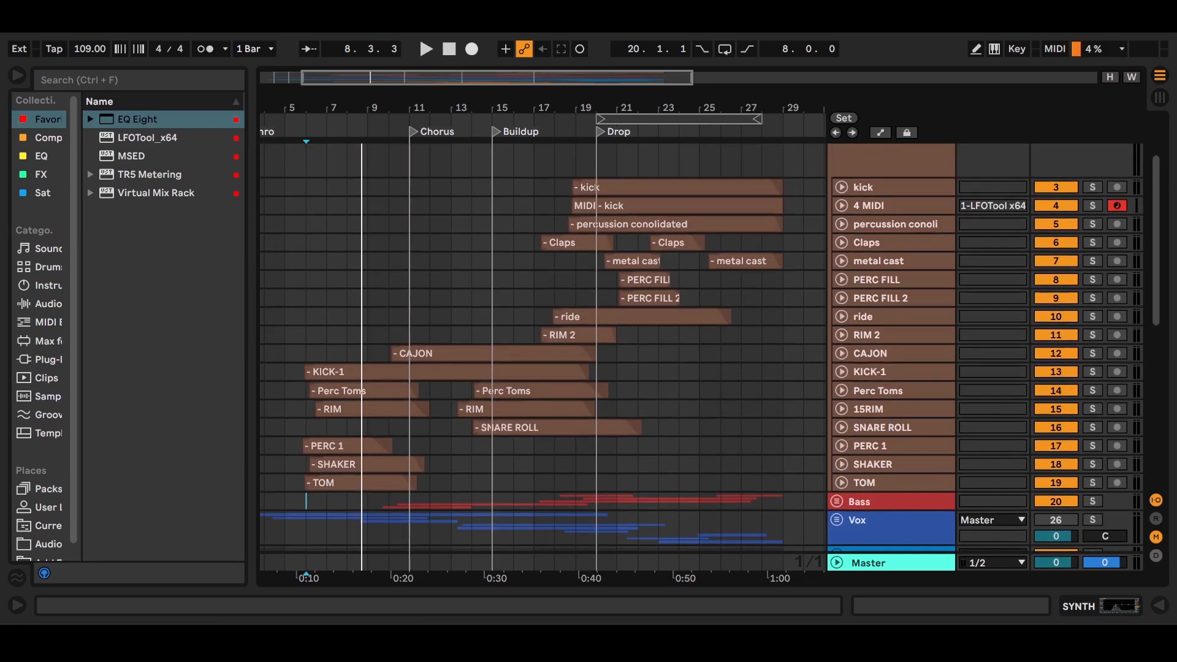
click(893, 372)
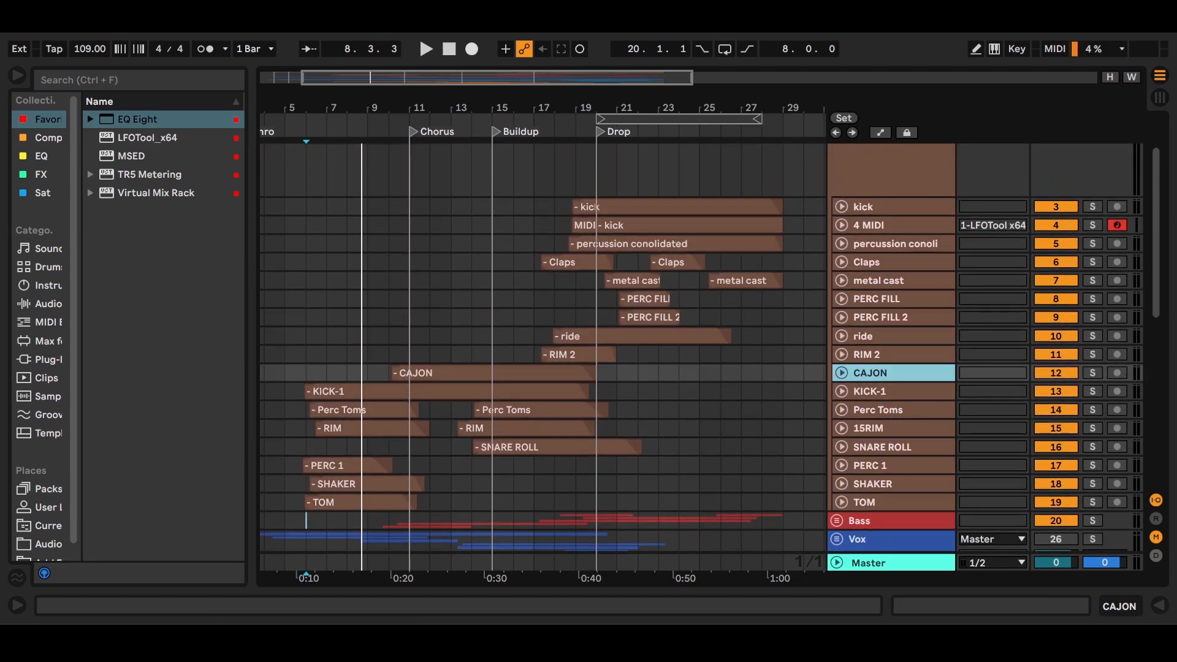
click(893, 391)
key(u)
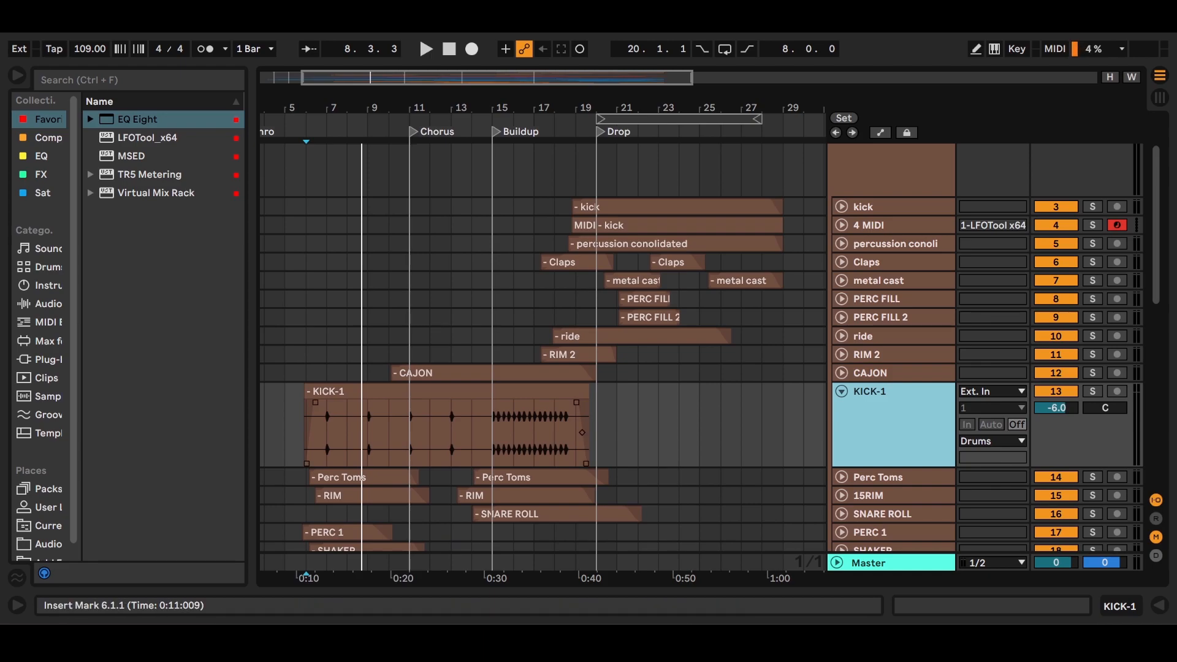
- Play the kick from around bar 7 and solo the KICK-1 track
click(326, 433)
key(space)
key(space)
click(892, 423)
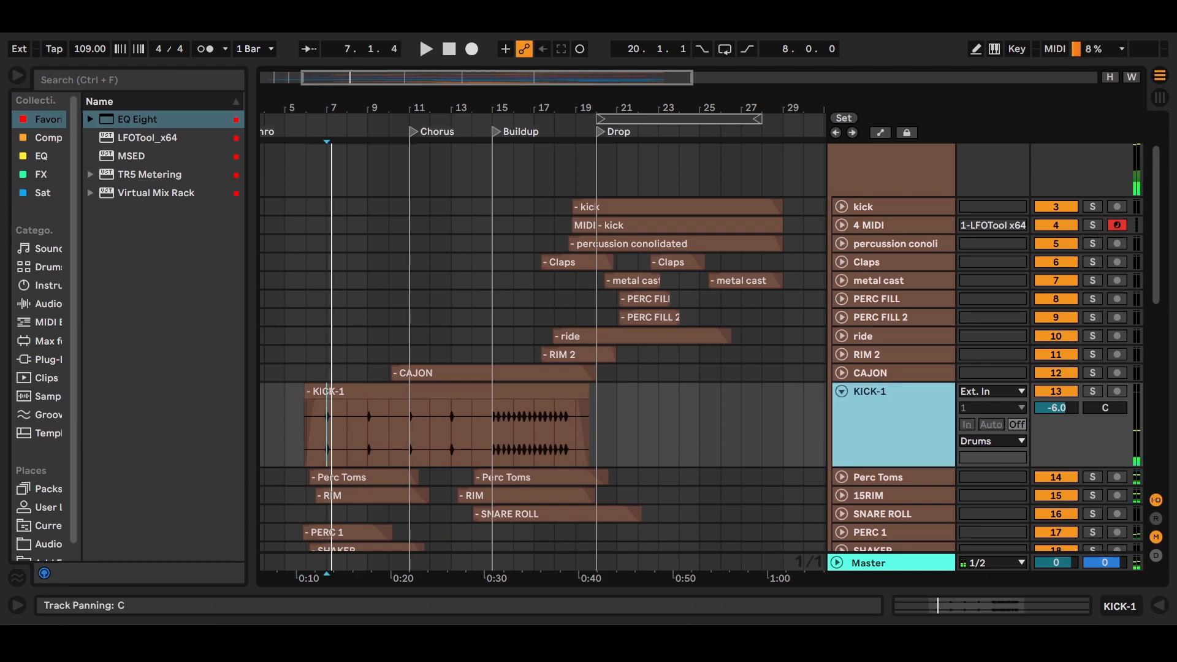
click(1092, 391)
key(space)
drag(325, 108, 324, 175)
- Play the soloed KICK-1 hits at bars 9, 11 and 13, and return the insert marker to bar 7
click(464, 432)
key(space)
key(space)
click(598, 432)
key(space)
key(space)
key(space)
click(730, 432)
key(space)
key(space)
key(space)
key(space)
click(714, 432)
key(space)
key(space)
click(331, 432)
click(893, 426)
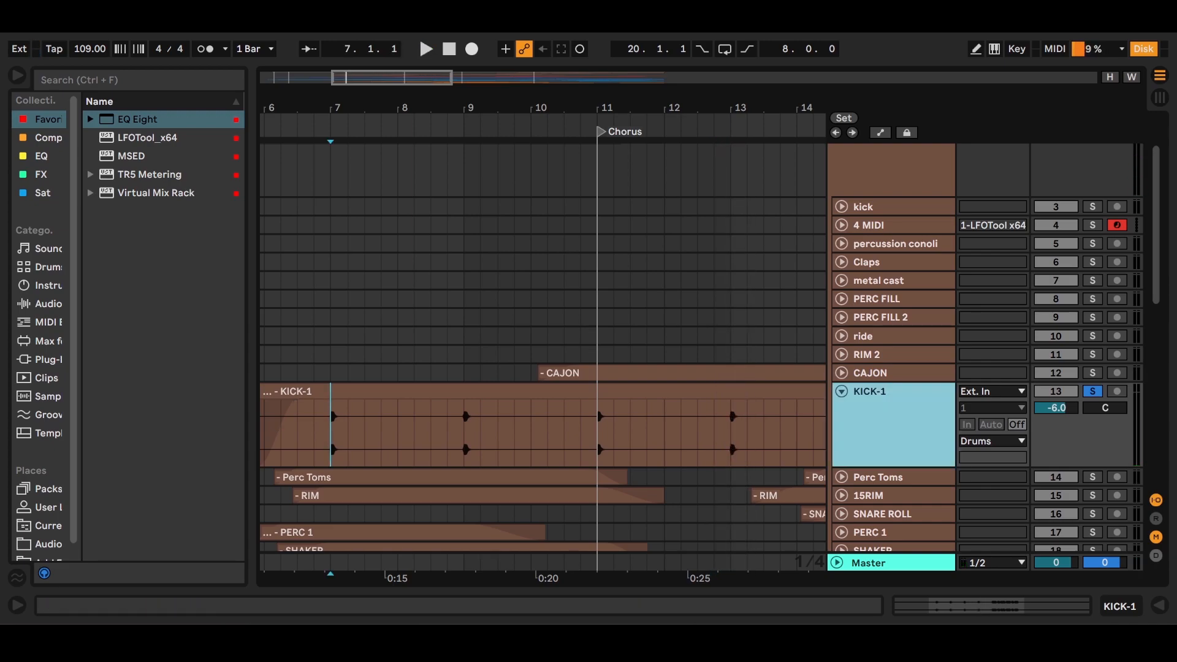
- Open the KICK-1 track's audio effects chain and play its hit from bar 7
double_click(893, 392)
scroll(701, 248, down, 1)
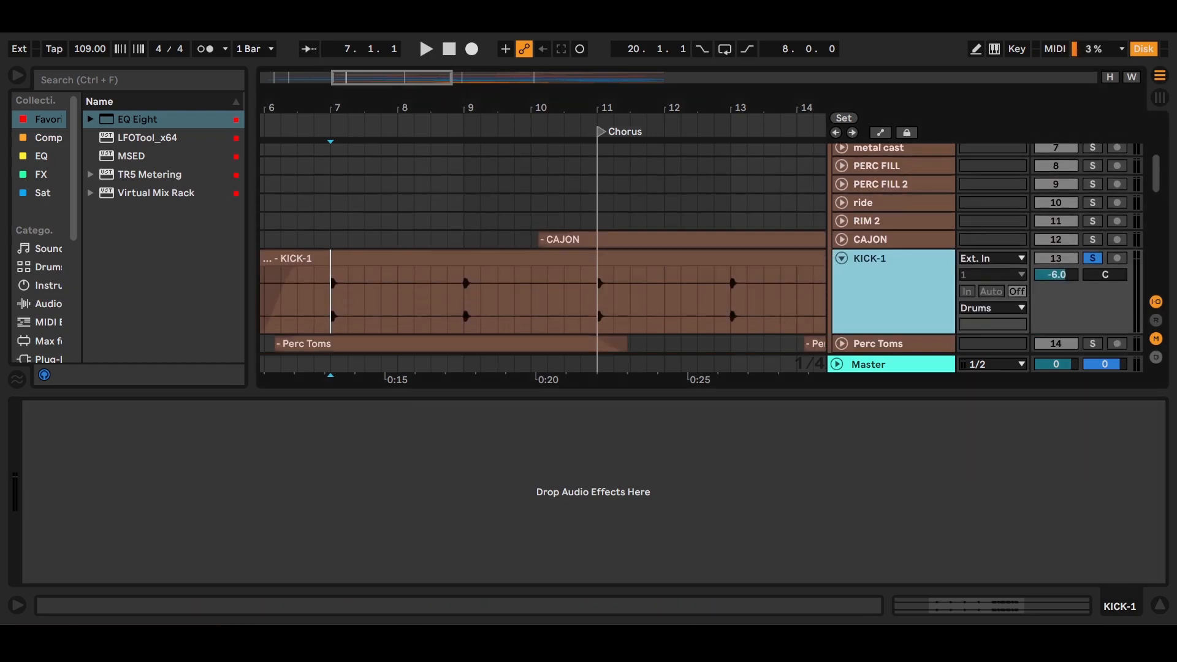
key(shift+Right)
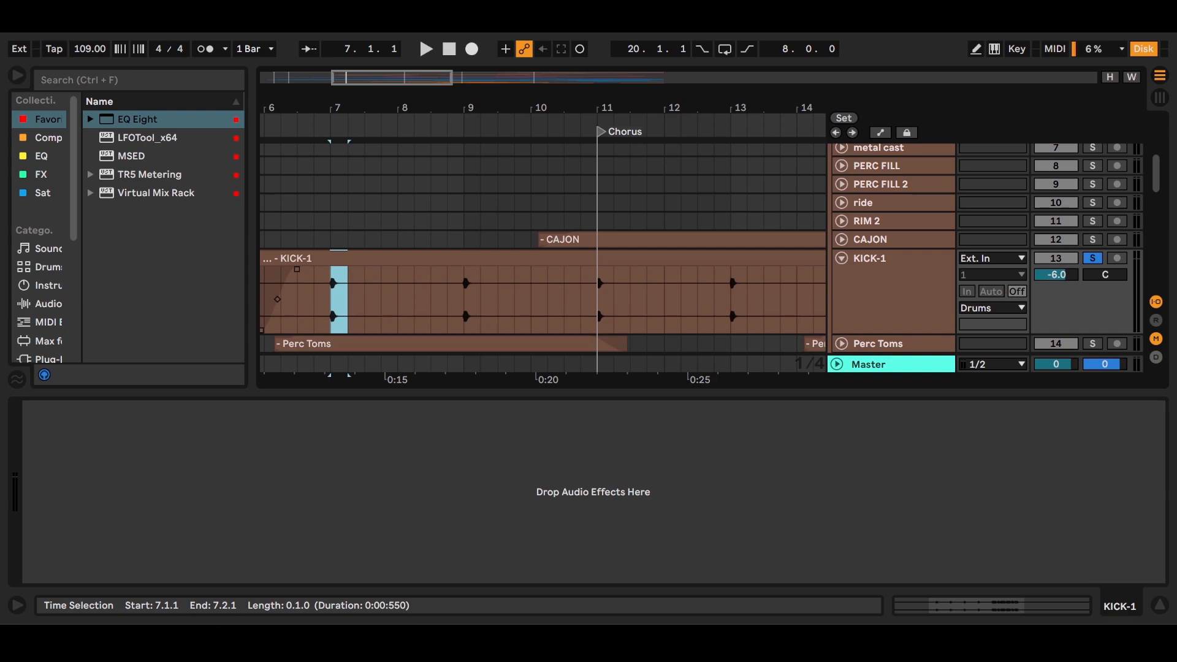
key(Right)
key(space)
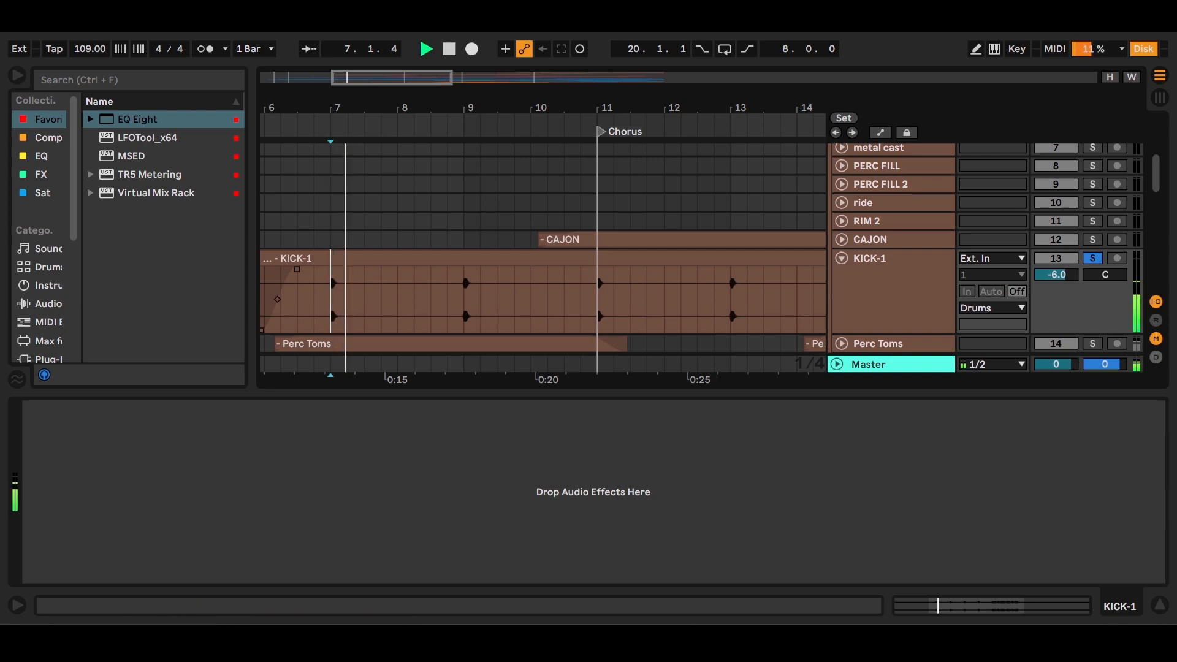
- Unsolo KICK-1 and play it together with the other drums from bar 7
click(1092, 258)
key(space)
click(893, 288)
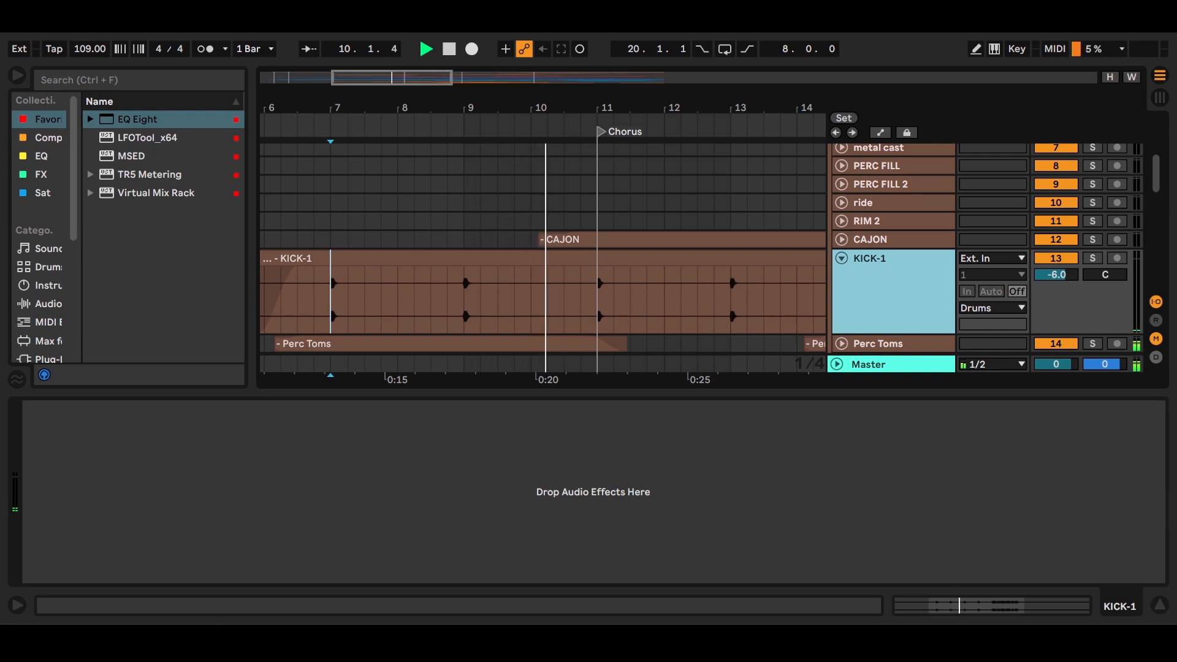
key(space)
- Place the insert marker just before the bar 7 kick and solo the KICK-1 track again
click(314, 300)
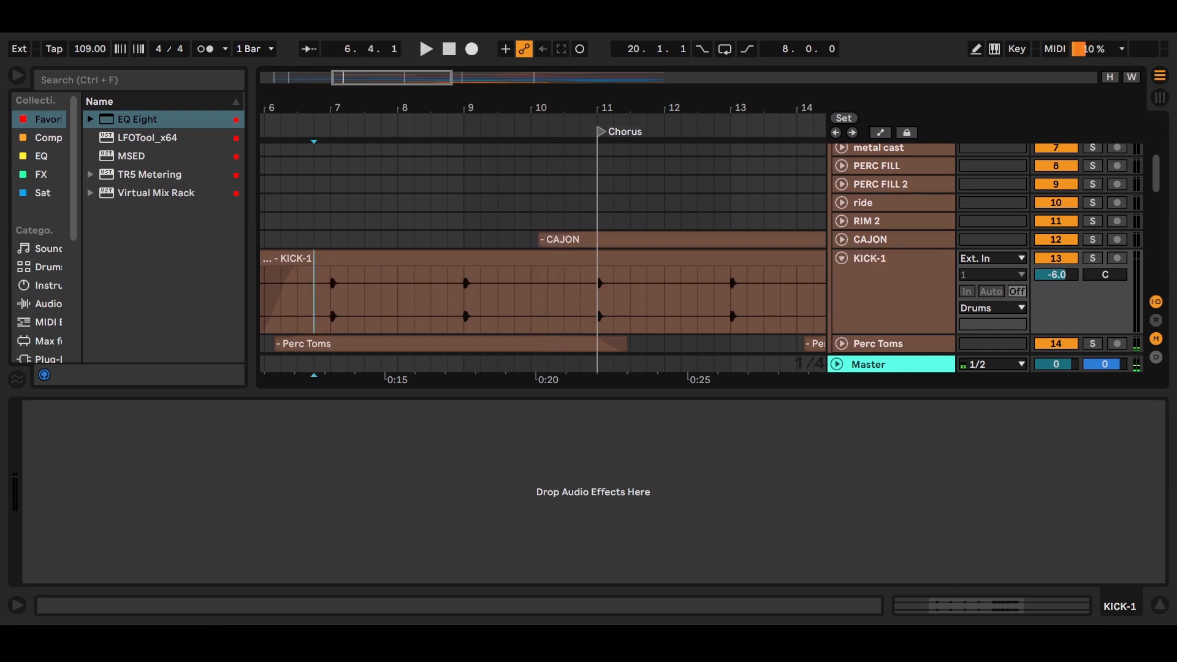
drag(300, 108, 310, 343)
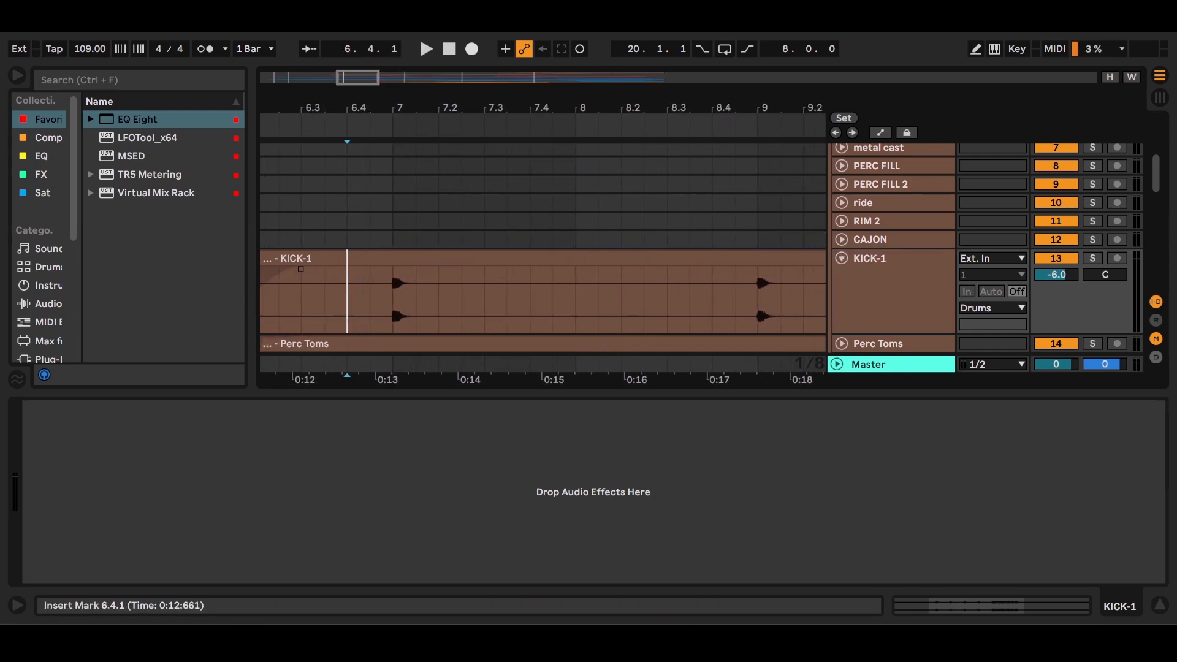
click(893, 292)
click(1092, 258)
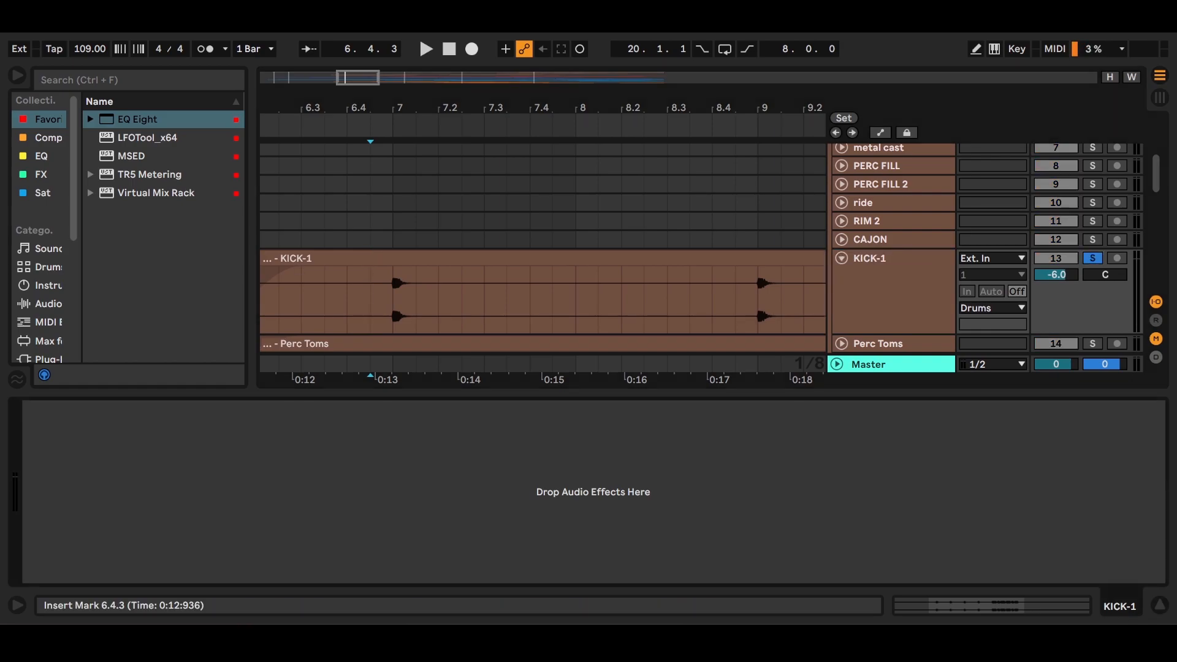
- Search the plug-ins for "low", load LinEQ Lowband Stereo onto KICK-1 and clear the search
click(137, 120)
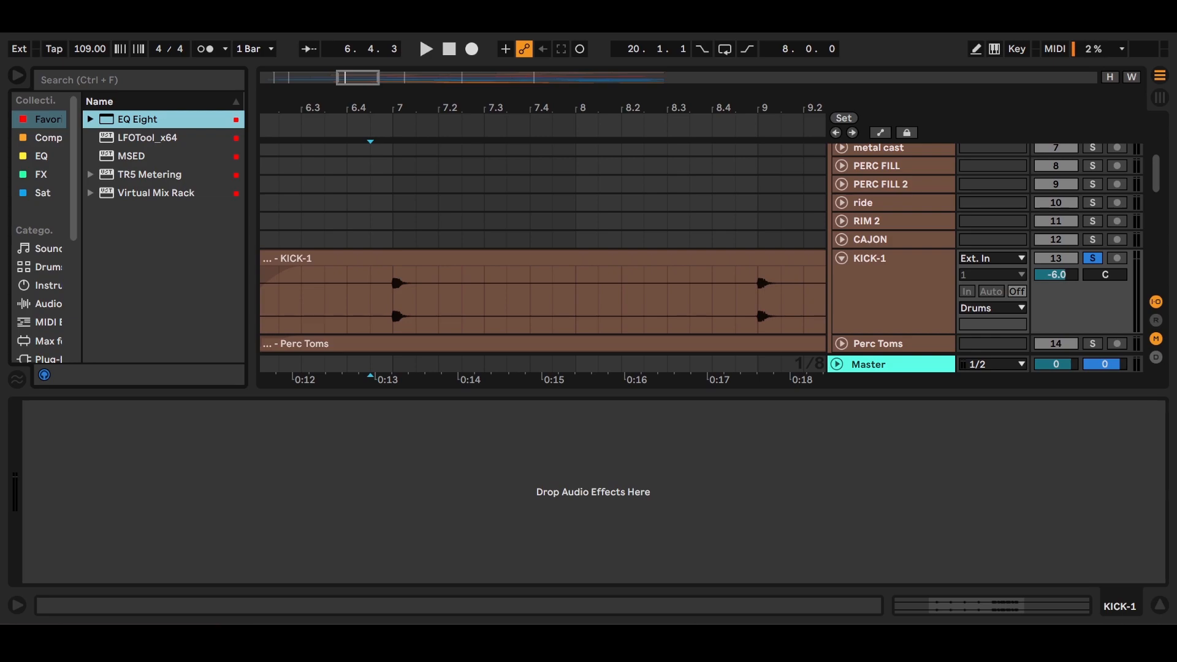
click(41, 156)
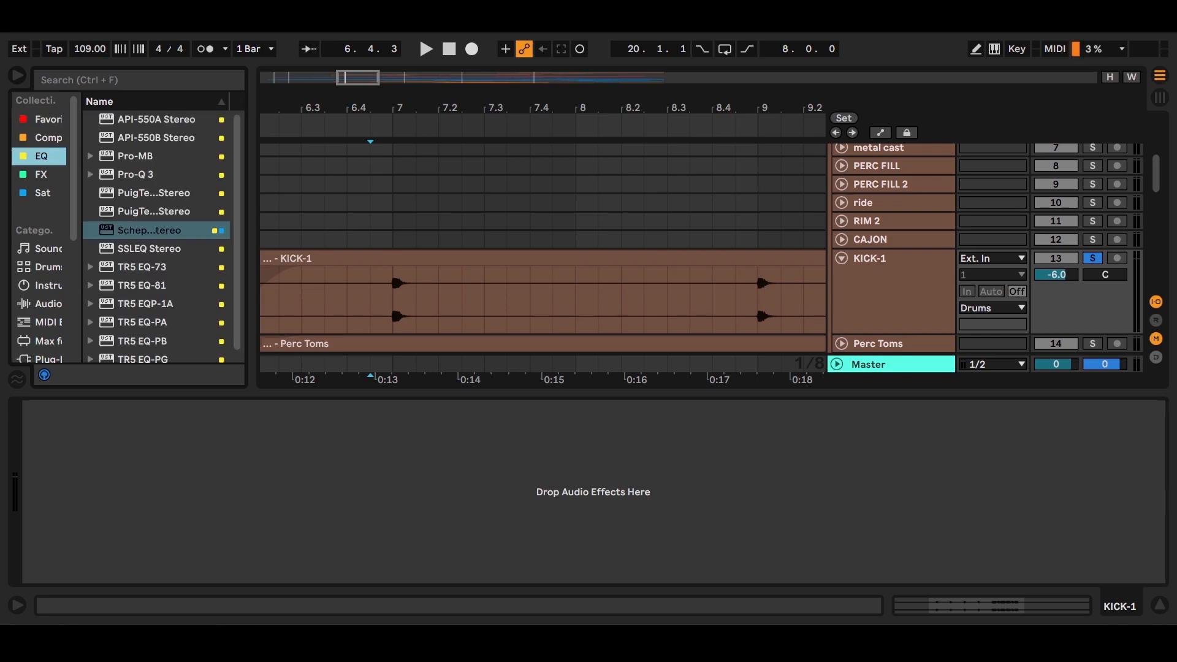
scroll(156, 237, down, 1)
scroll(156, 237, up, 1)
scroll(40, 226, down, 3)
click(40, 301)
key(ctrl+f)
text(low)
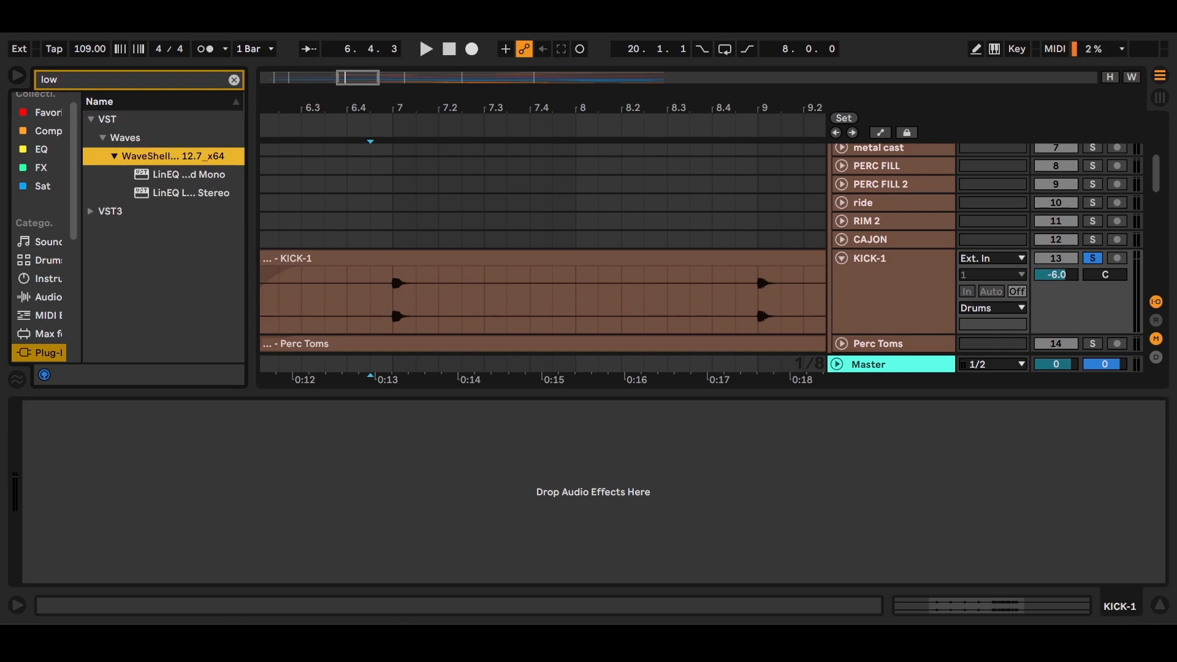
key(Down)
key(Down)
key(Return)
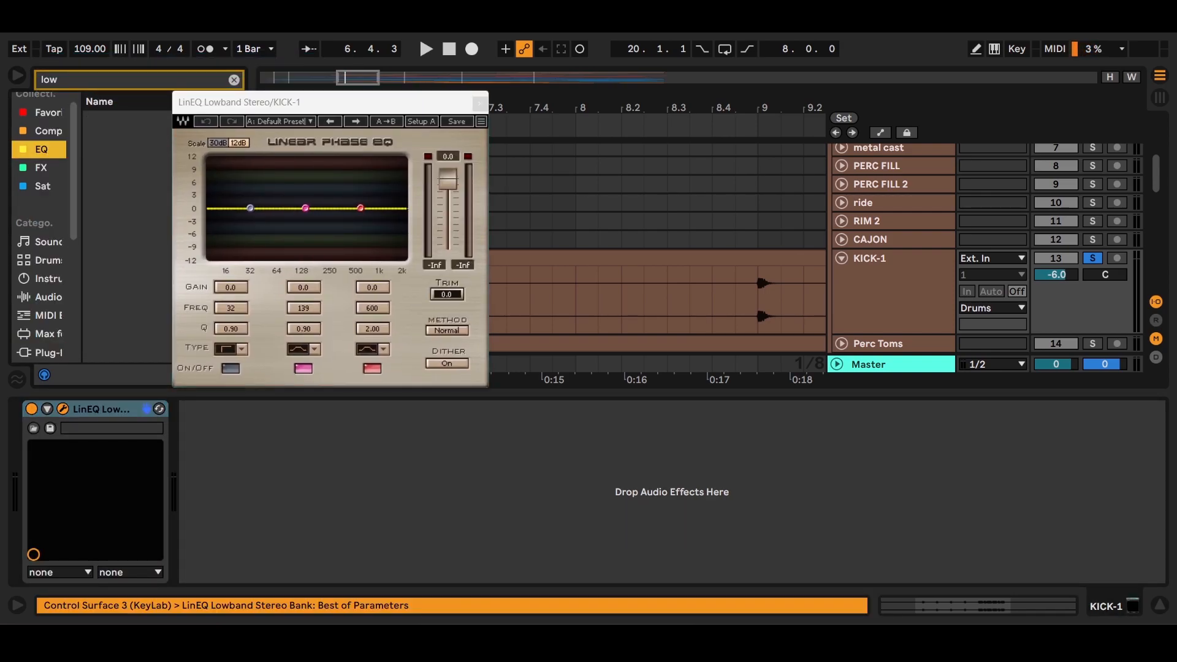
click(233, 80)
- Keep only the 32 Hz low-cut band active in the LinEQ, set its Q to 2 and close the plug-in window
drag(248, 103, 566, 175)
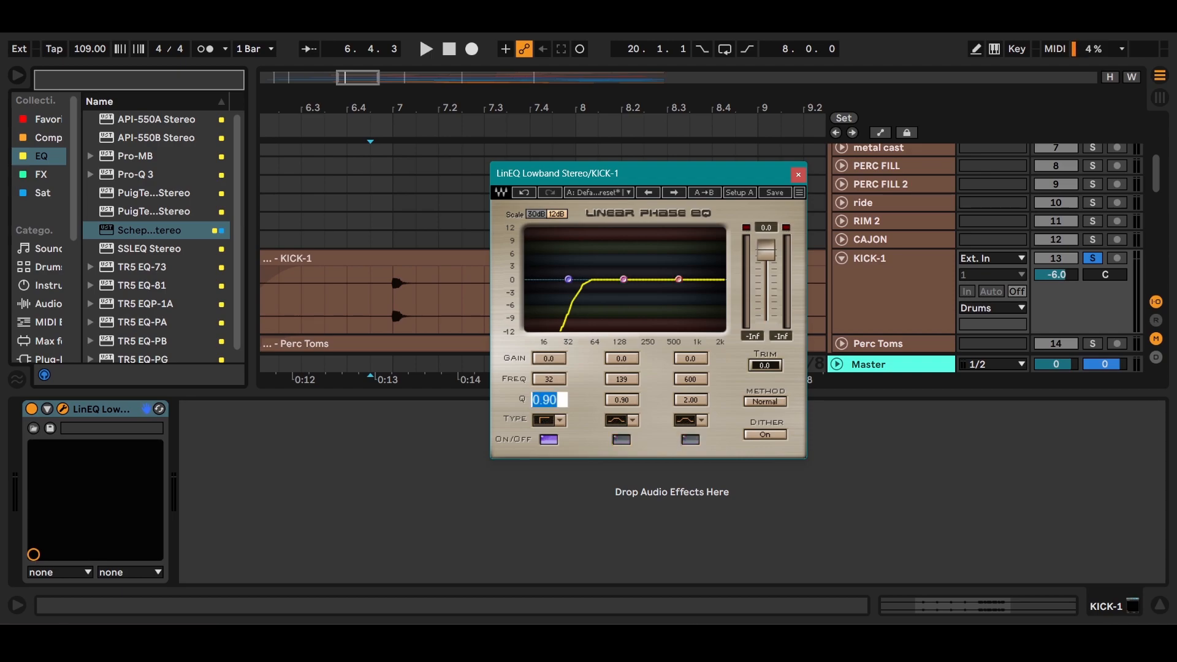
text(2)
key(Return)
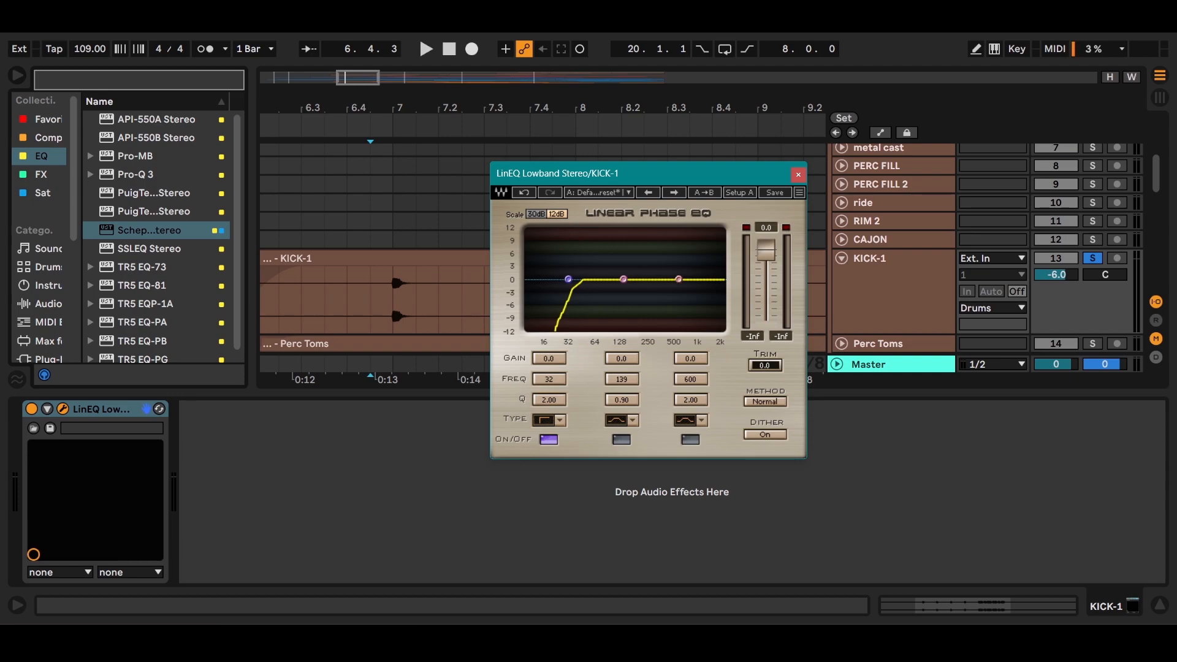
click(797, 175)
- Play the kick hits at bars 7 and 9 repeatedly to check the LinEQ low cut
click(393, 300)
key(space)
click(368, 490)
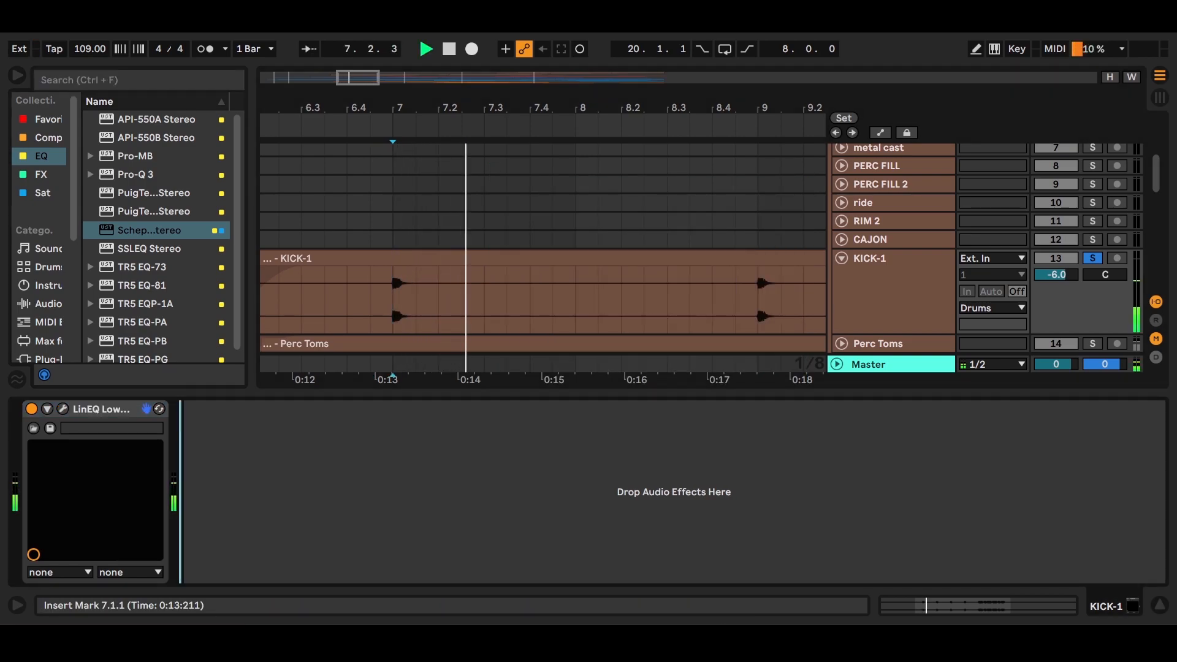
click(735, 303)
key(space)
key(space)
mouse_move(493, 107)
mouse_down()
mouse_move(457, 105)
mouse_move(425, 78)
mouse_move(427, 95)
mouse_move(471, 102)
mouse_up()
key(space)
key(space)
key(space)
key(space)
key(space)
key(space)
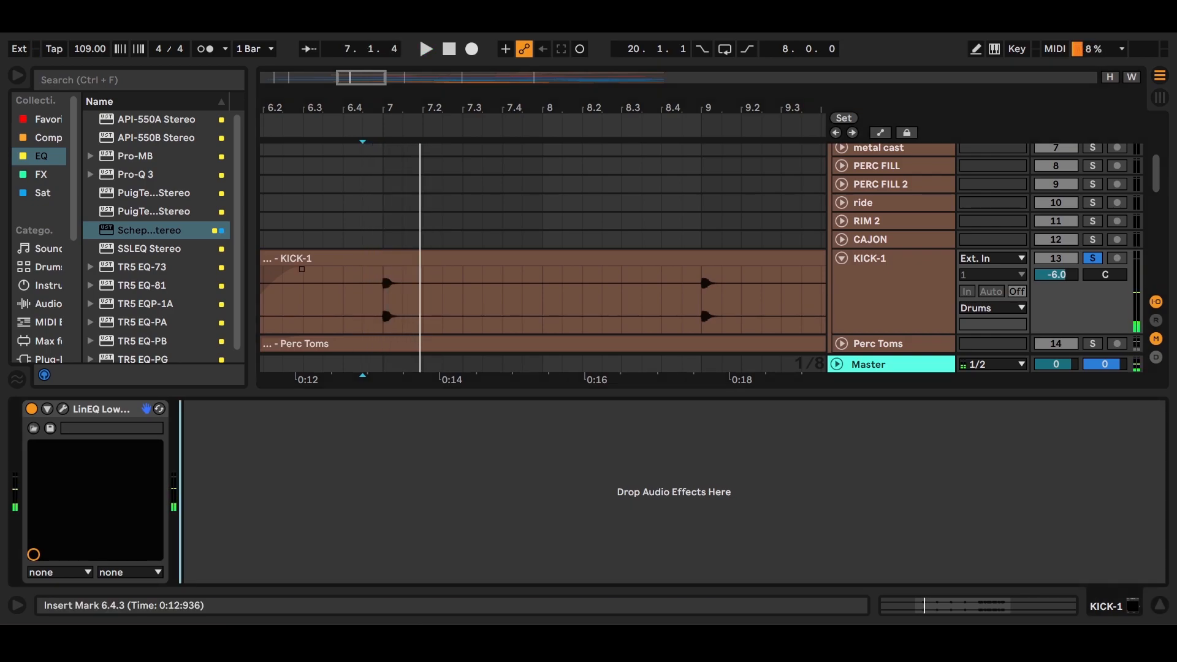
- Play the dense KICK-1 hits in the Buildup section from 16.4.3
mouse_move(425, 98)
mouse_down()
mouse_move(424, 54)
mouse_move(425, 89)
mouse_up()
click(677, 131)
drag(687, 105, 390, 154)
click(483, 300)
key(space)
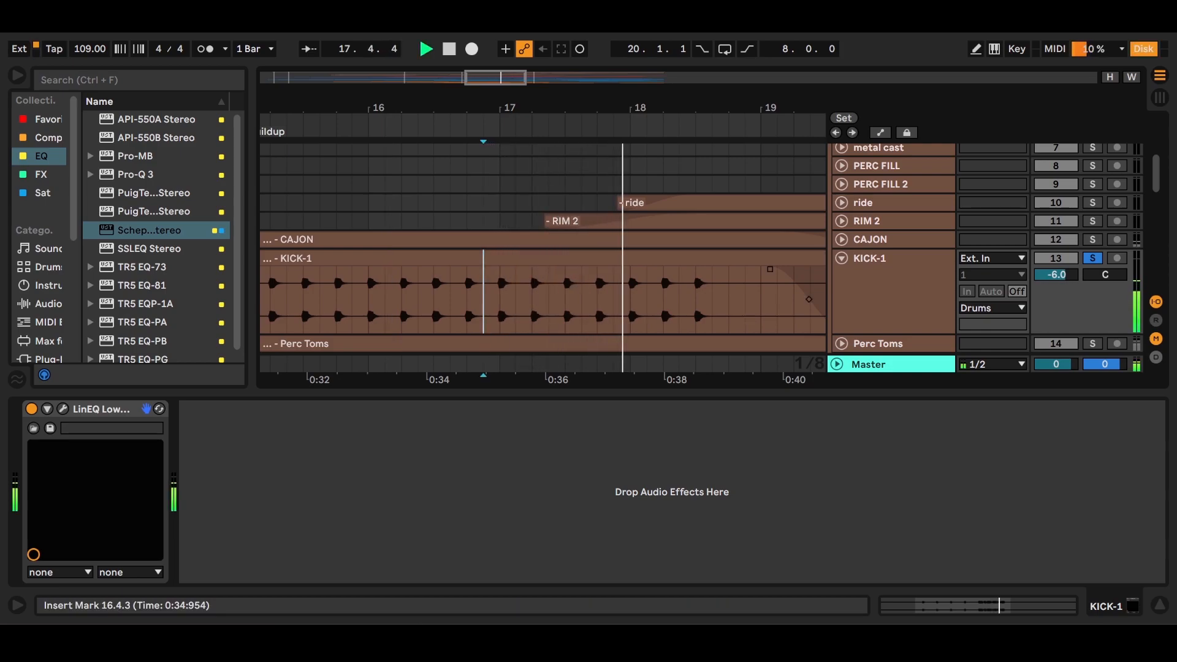
key(space)
- Add LFOTool_x64 from the favourites after the LinEQ on the KICK-1 track
drag(511, 107, 669, 90)
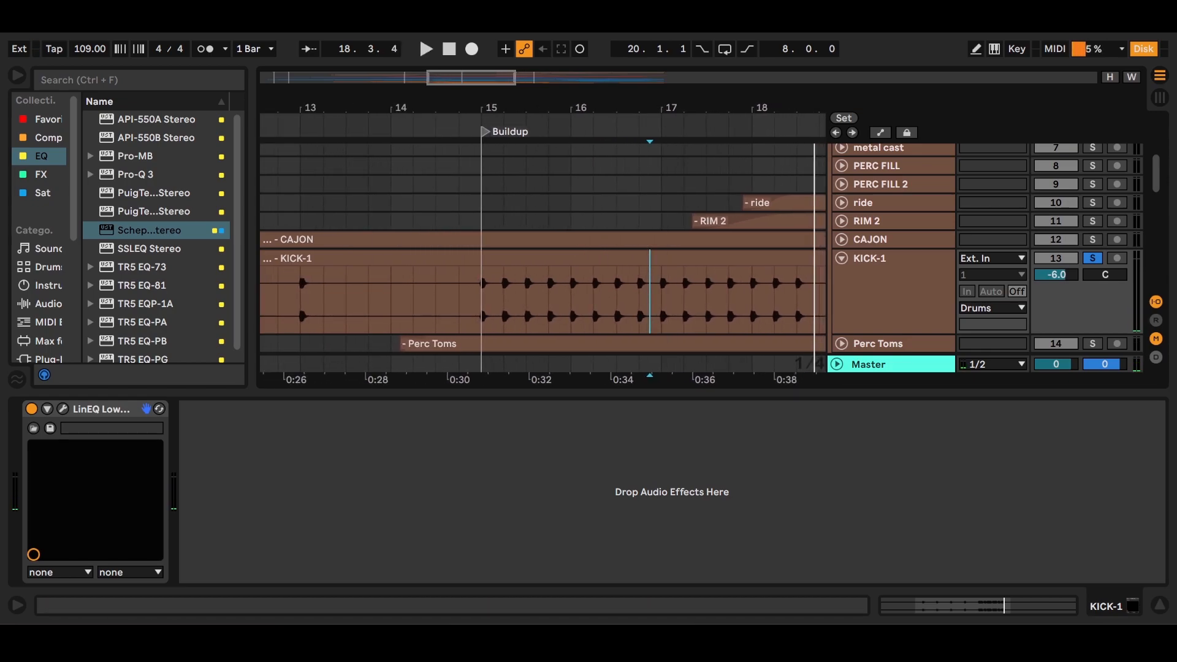
click(47, 119)
click(137, 119)
click(147, 138)
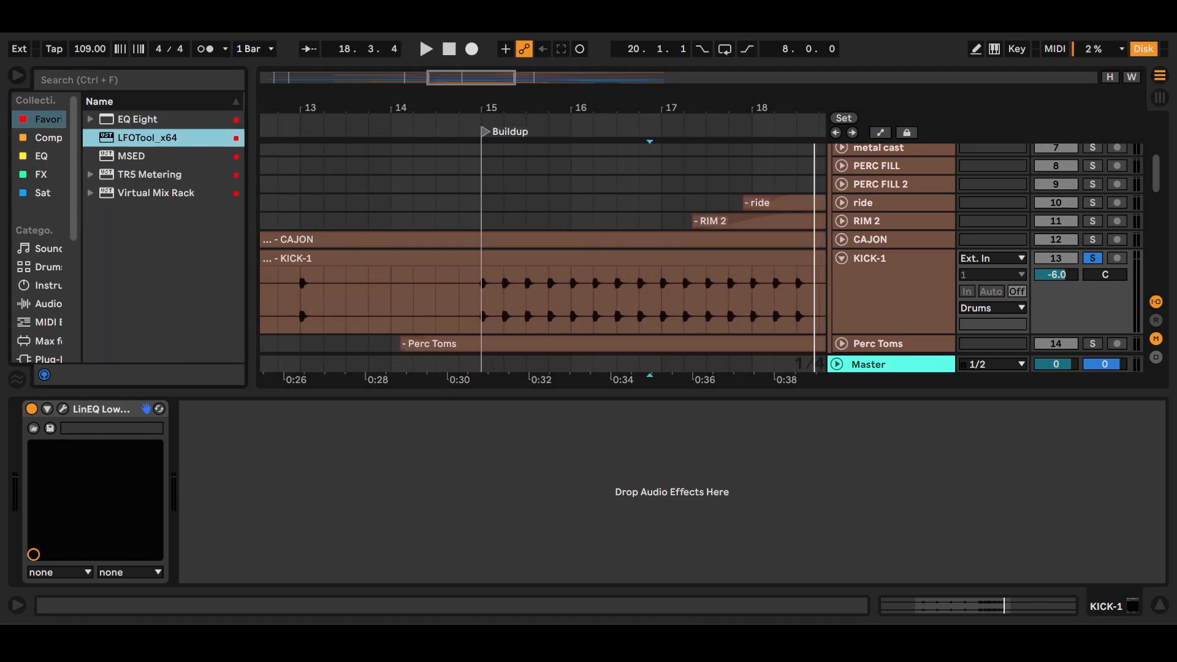
drag(147, 138, 269, 484)
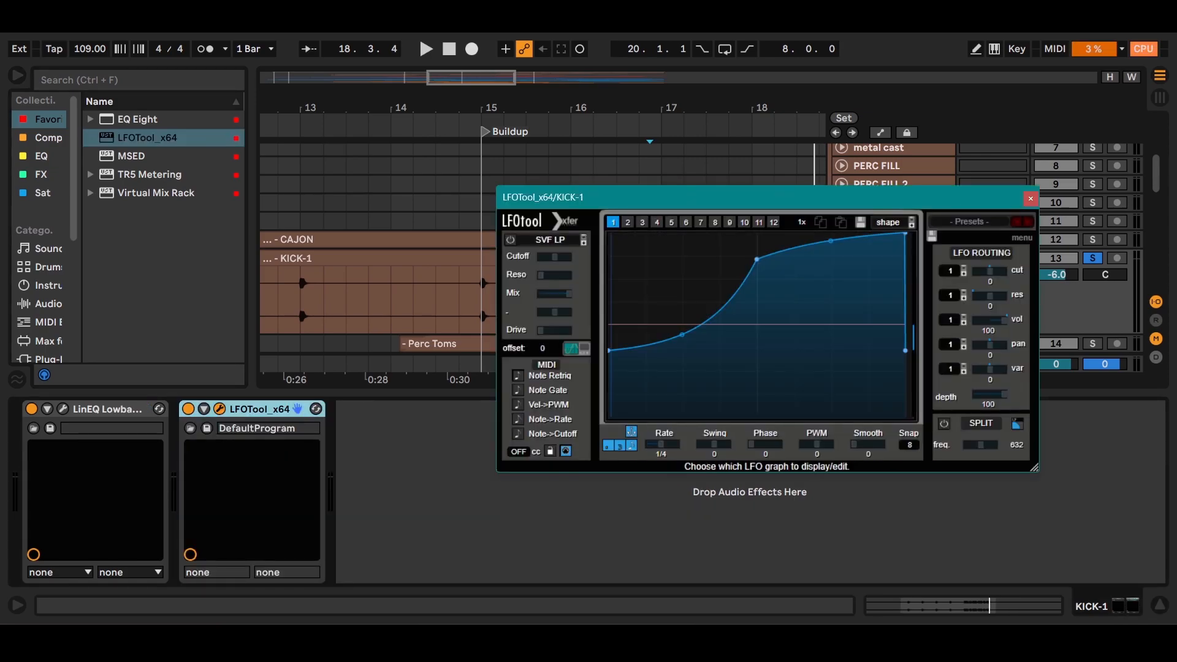
drag(692, 197, 637, 273)
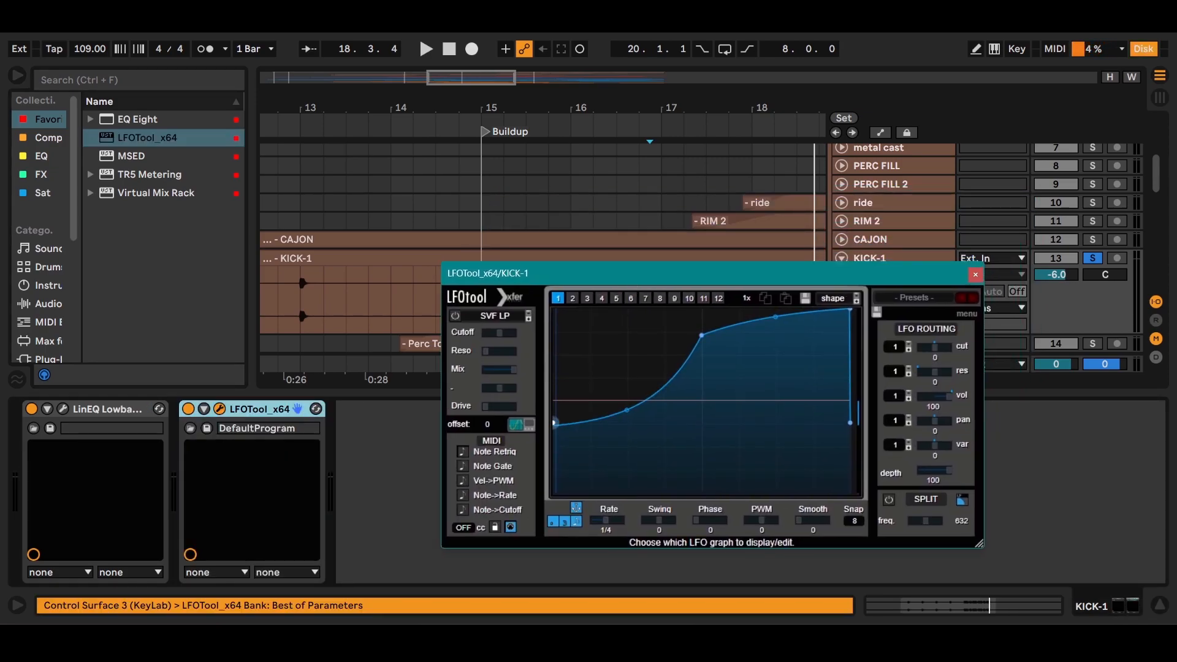
- Flatten LFOTool's first LFO curve at maximum and play the kick from 14.4.1 to examine its waveform
mouse_move(701, 335)
mouse_down()
mouse_move(698, 310)
mouse_move(763, 295)
mouse_move(625, 330)
mouse_up()
key(space)
click(459, 276)
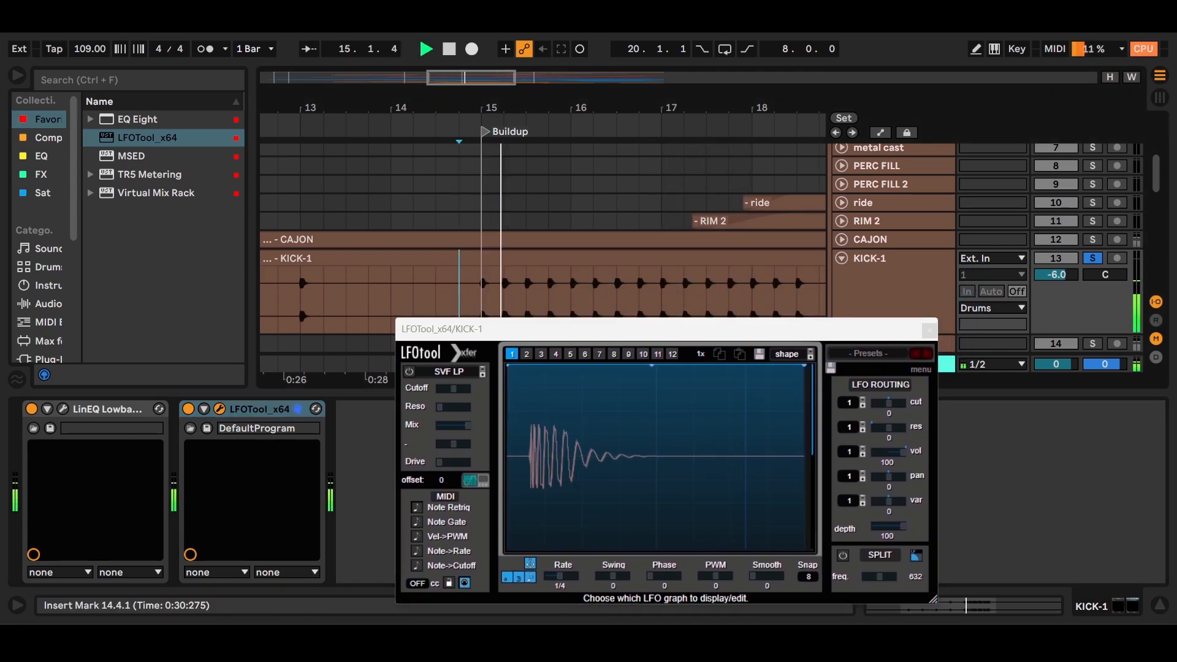
key(space)
- Play the kick from around bar 7 to examine its waveform in LFOTool
scroll(593, 282, down, 3)
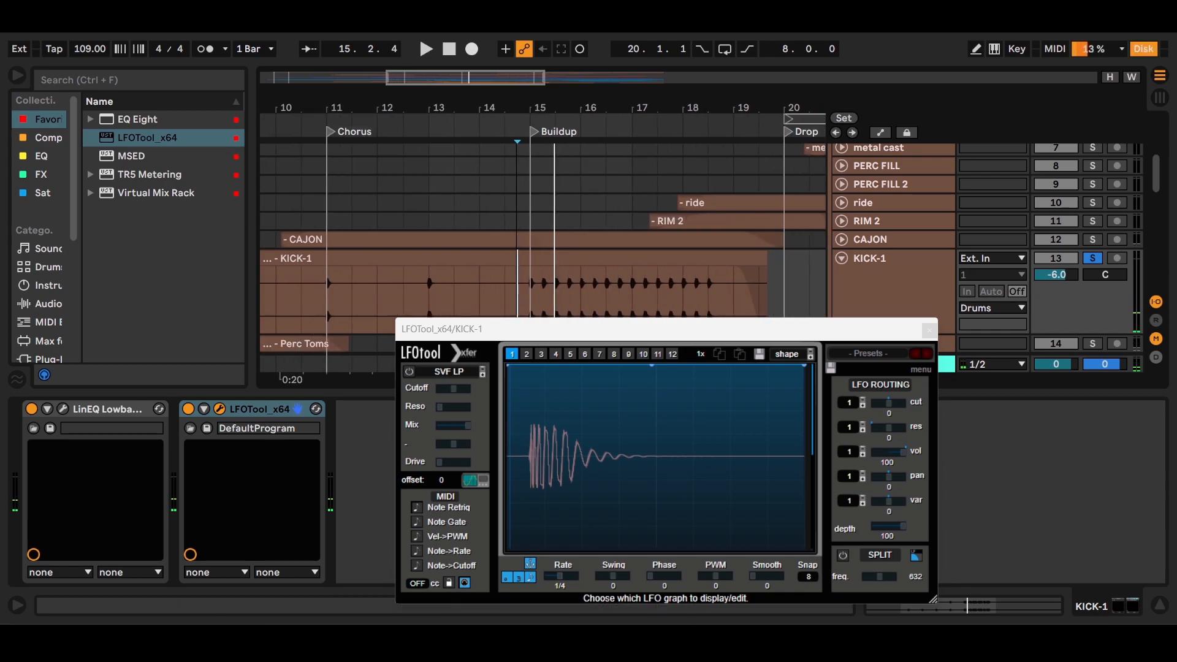
scroll(543, 282, down, 2)
drag(521, 108, 604, 106)
click(285, 299)
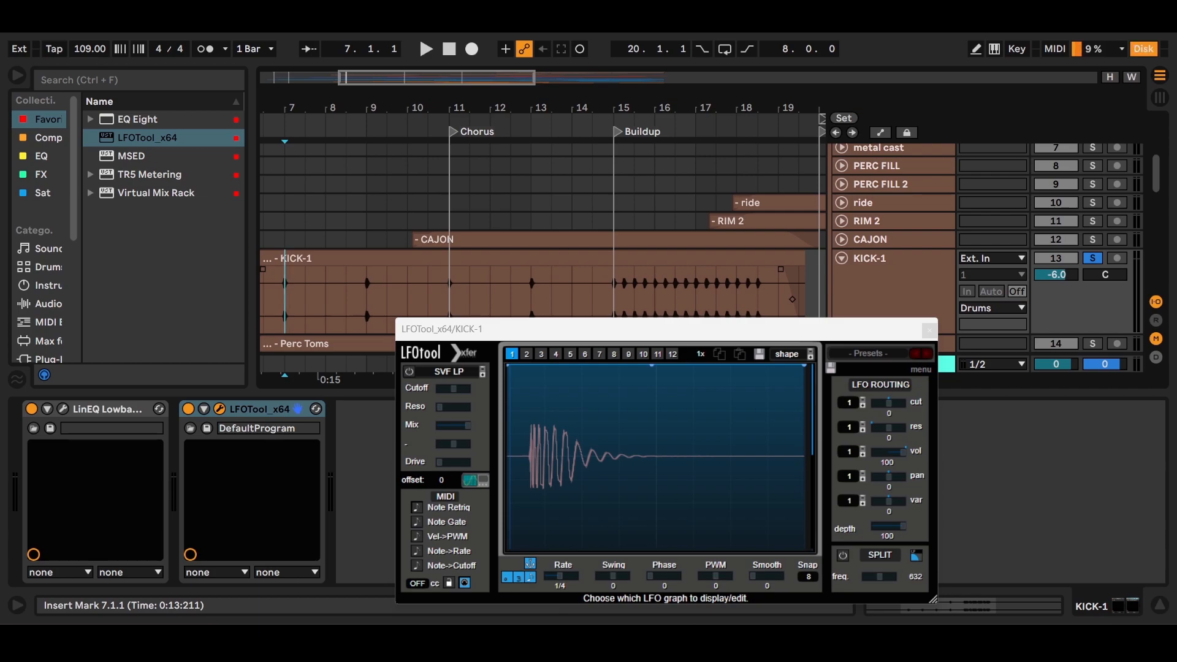
key(space)
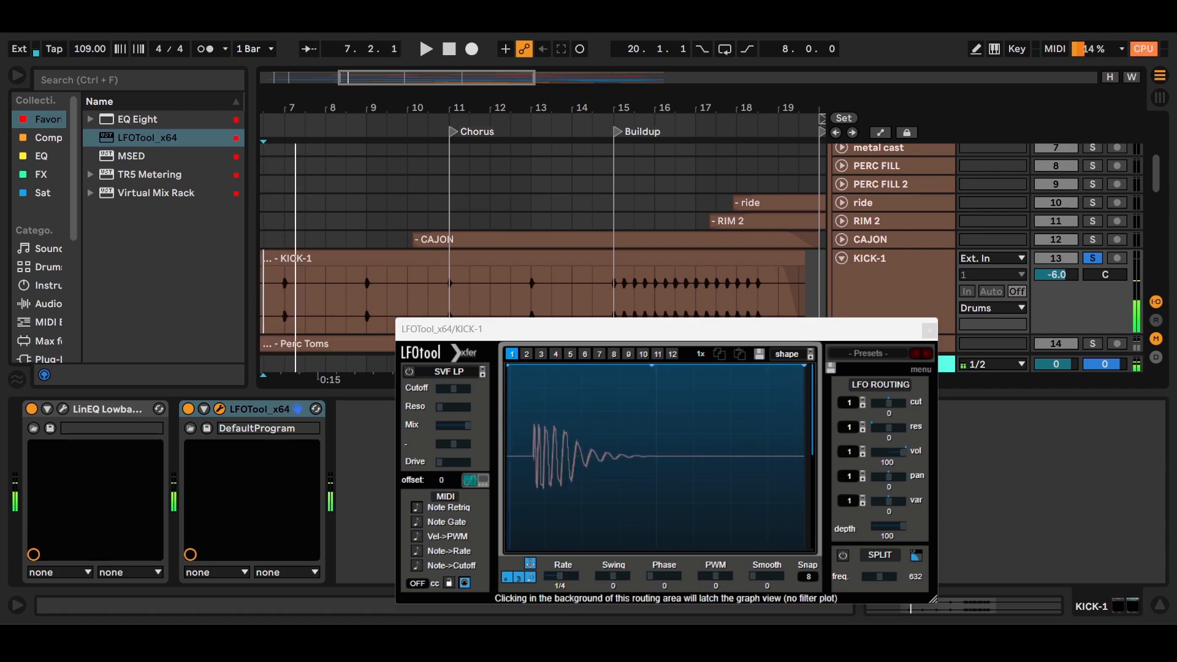
- Close the LFOTool window and convert the KICK-1 clip's drums to a new MIDI track
click(929, 330)
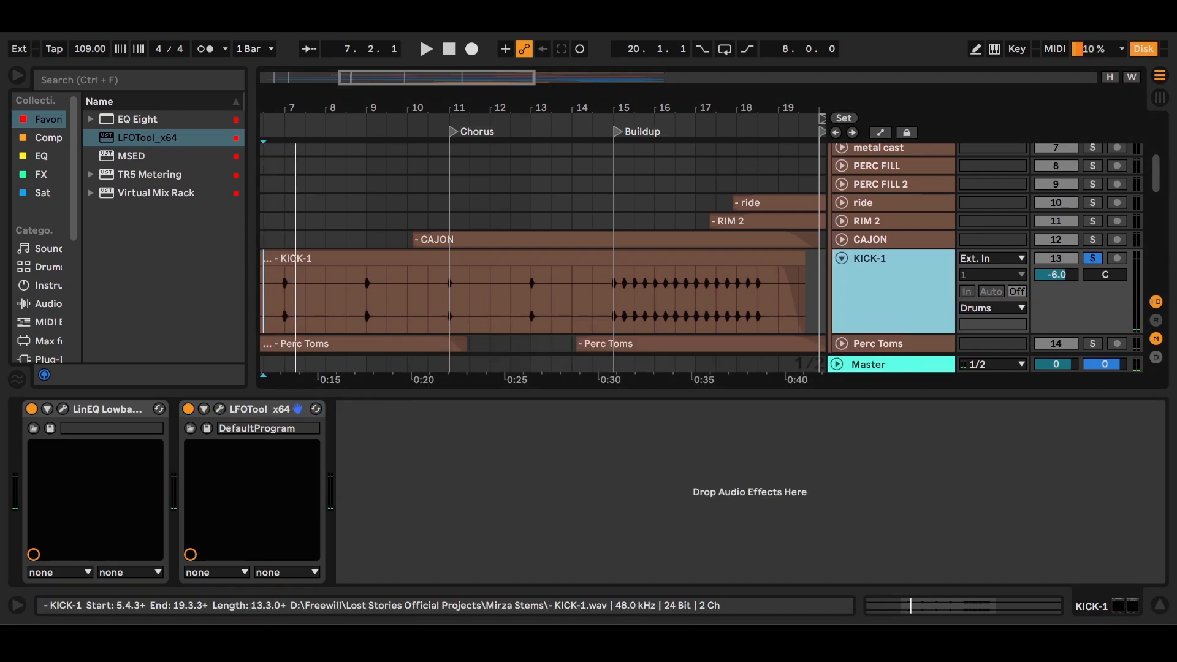
double_click(268, 299)
scroll(542, 248, down, 1)
drag(456, 108, 508, 104)
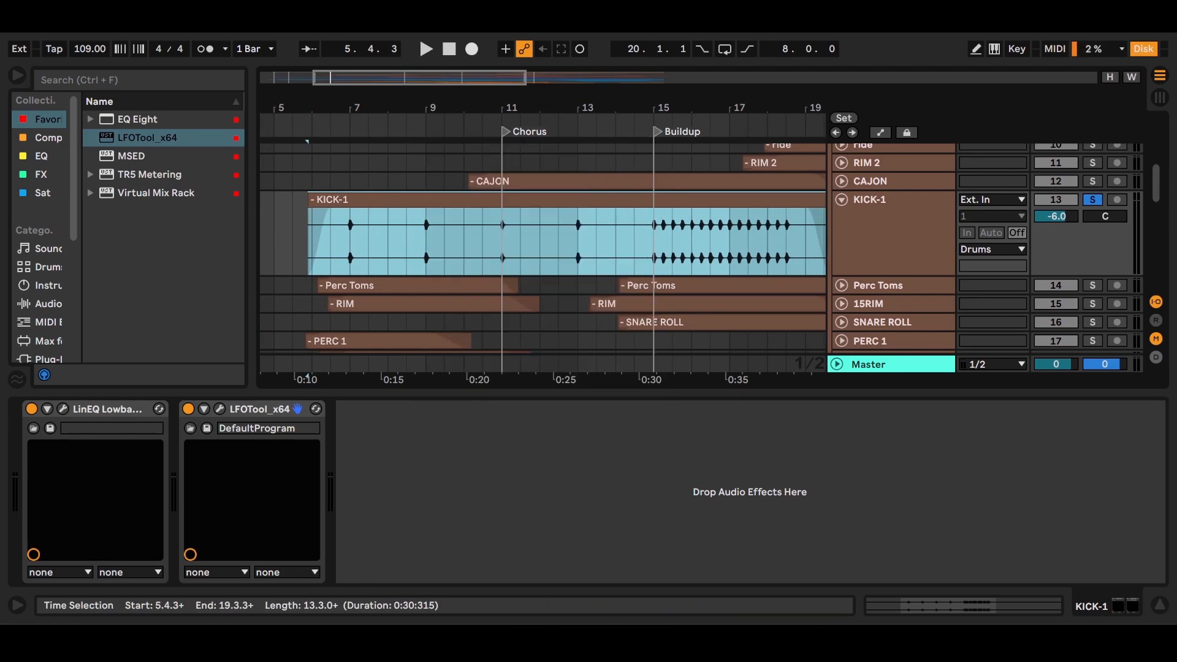
right_click(401, 200)
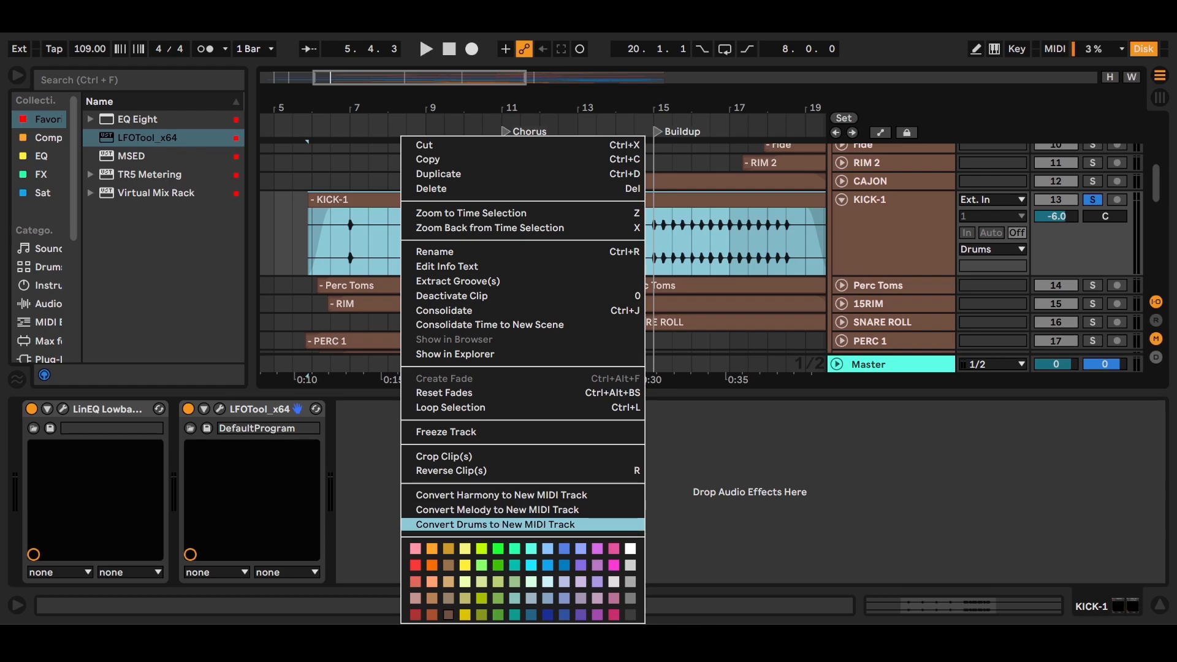
click(495, 524)
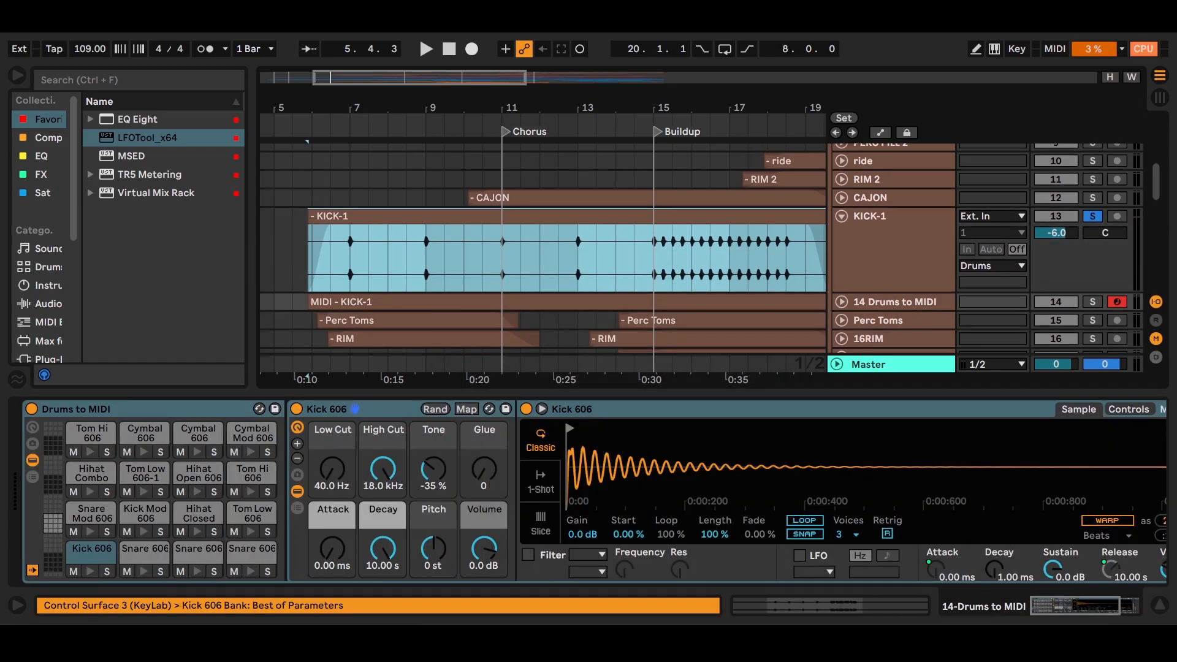
- Delete the Drums to MIDI rack from the new track 14 and unfold the track in the arrangement
scroll(543, 248, down, 1)
click(894, 244)
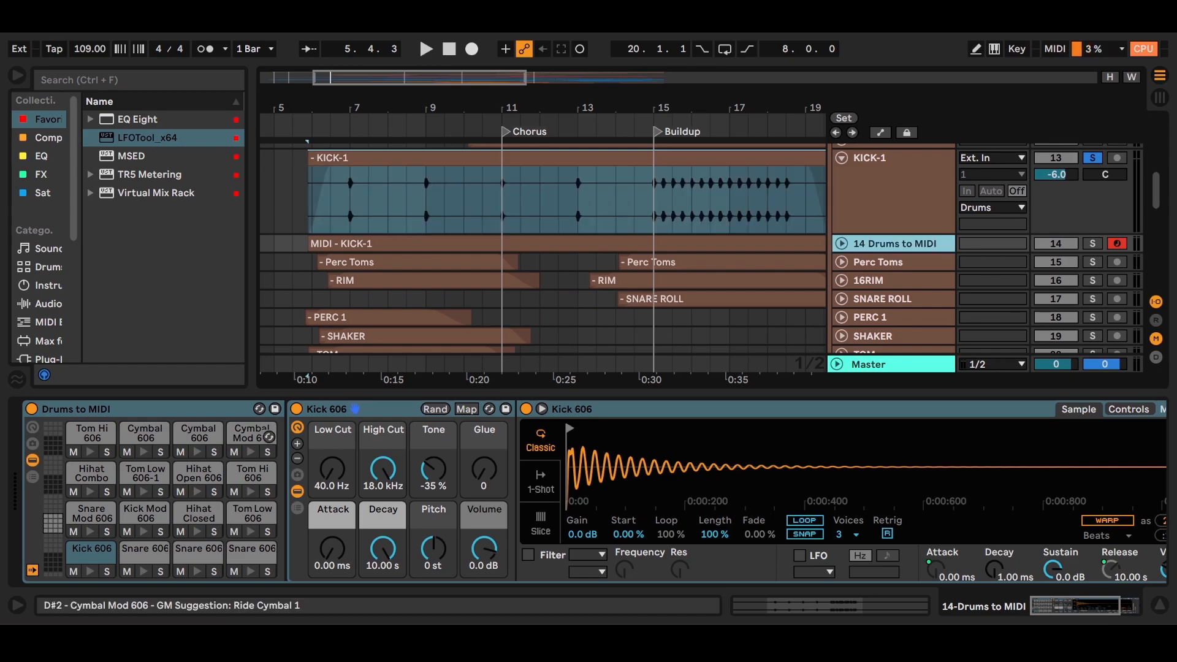
click(184, 409)
key(Delete)
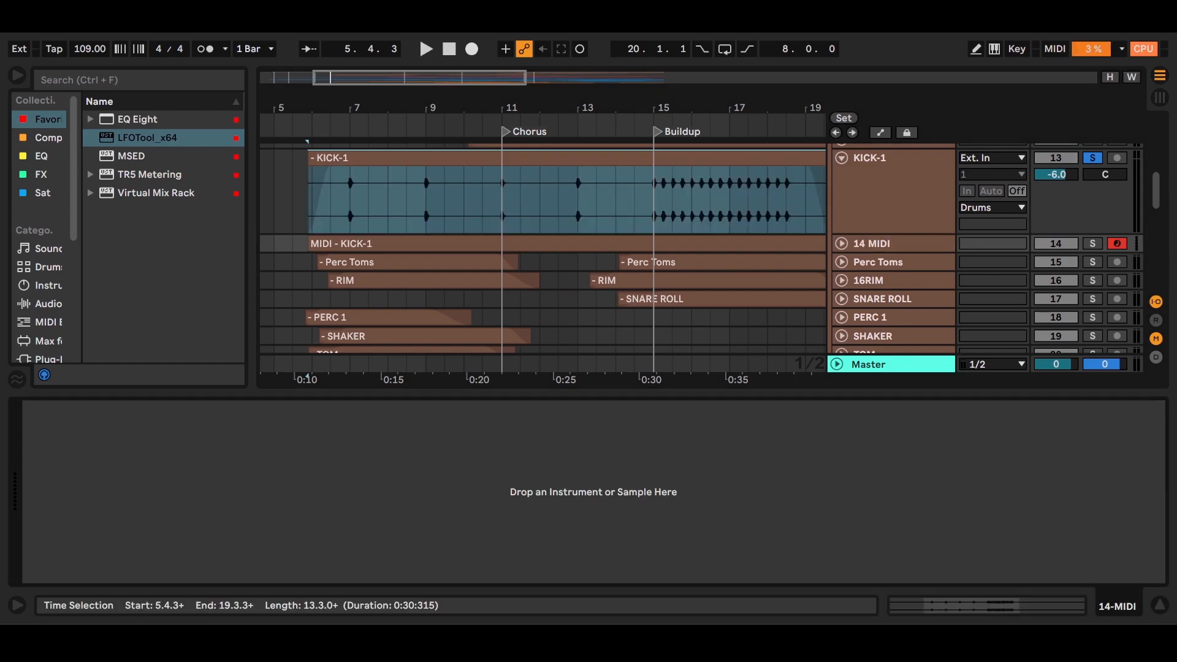
key(ctrl+alt+l)
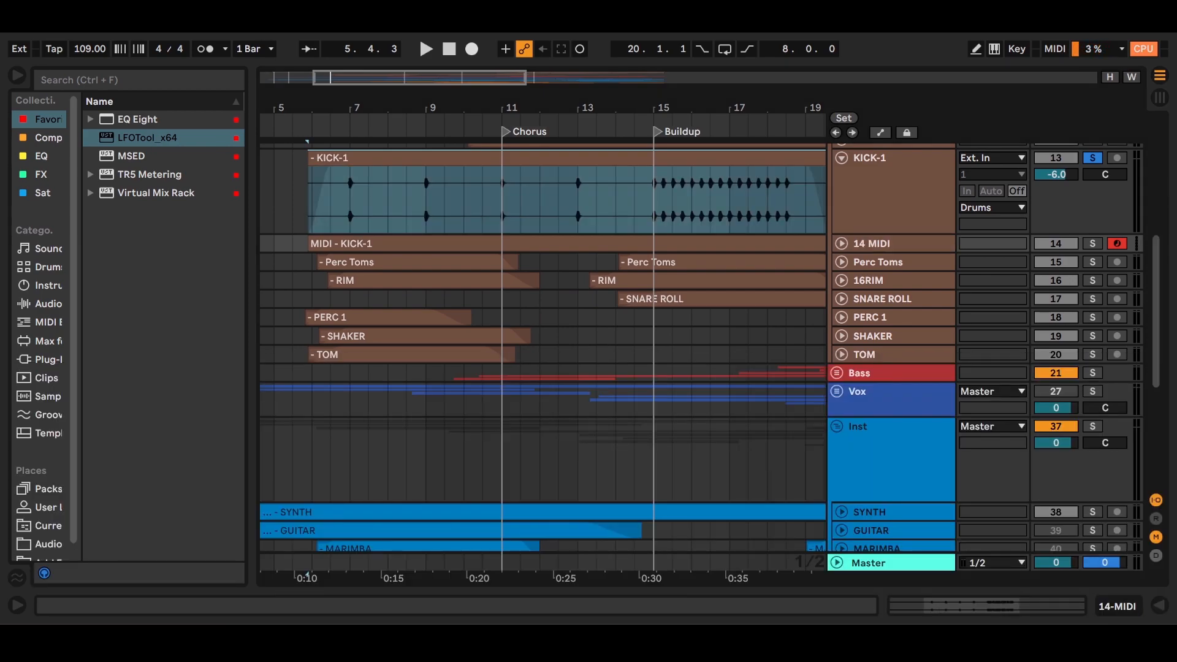
click(842, 244)
click(882, 245)
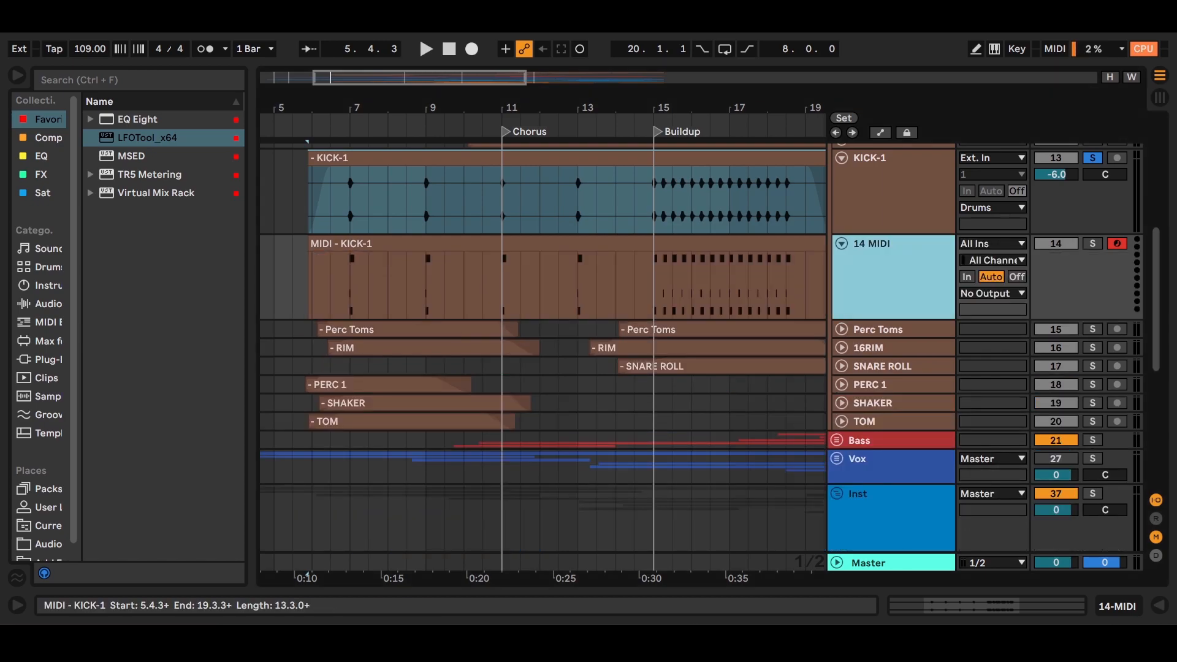
- Remove the extra upper notes from the MIDI - KICK-1 clip, keeping only the lowest row of kick notes
click(551, 243)
drag(710, 107, 286, 184)
drag(559, 107, 779, 108)
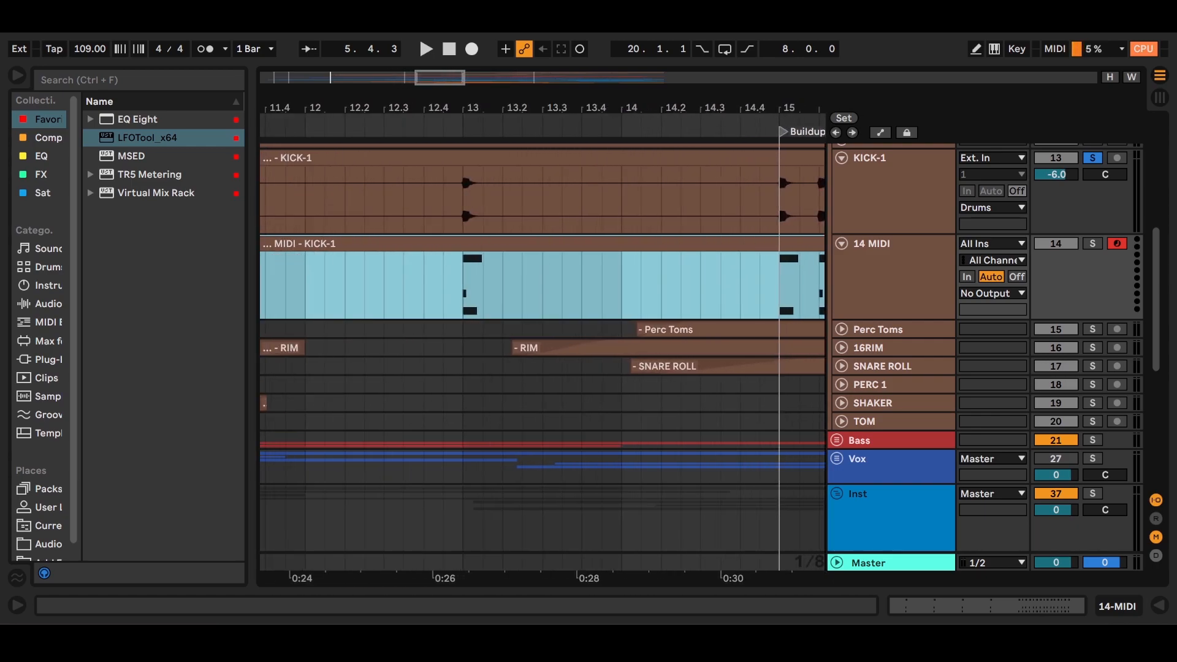
double_click(643, 243)
drag(392, 308, 392, 424)
drag(553, 128, 654, 200)
drag(393, 274, 431, 458)
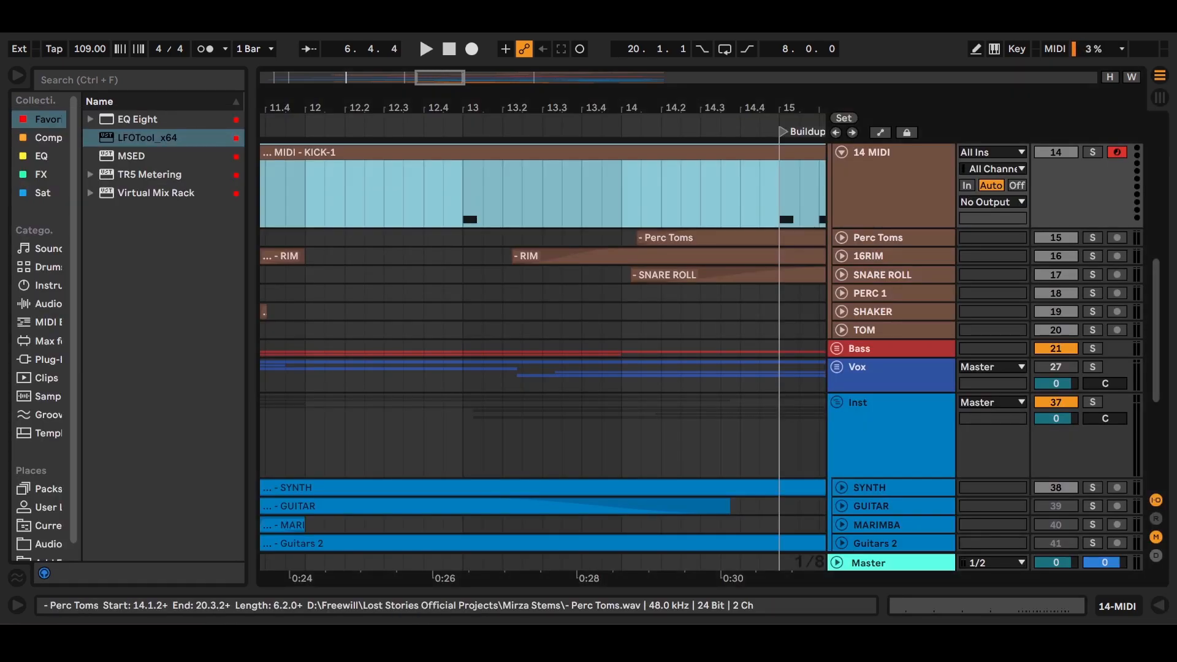
drag(676, 107, 782, 70)
click(339, 270)
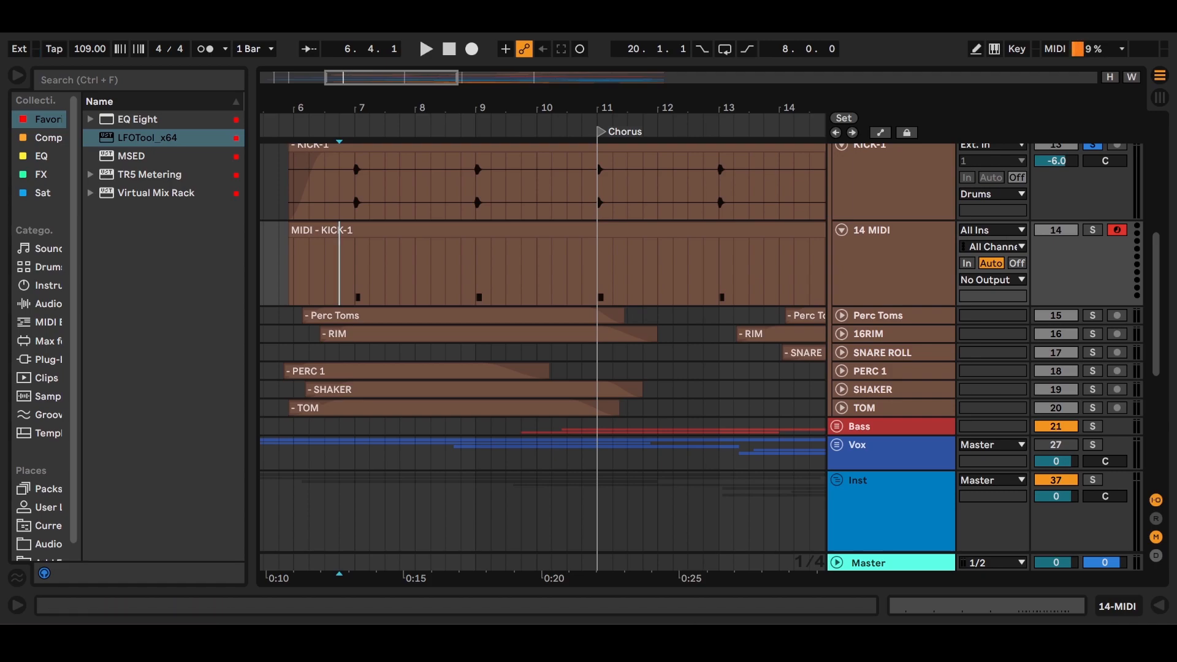
- Open LFOTool on the KICK-1 track and enable its MIDI Note Retrig option
click(893, 187)
double_click(893, 187)
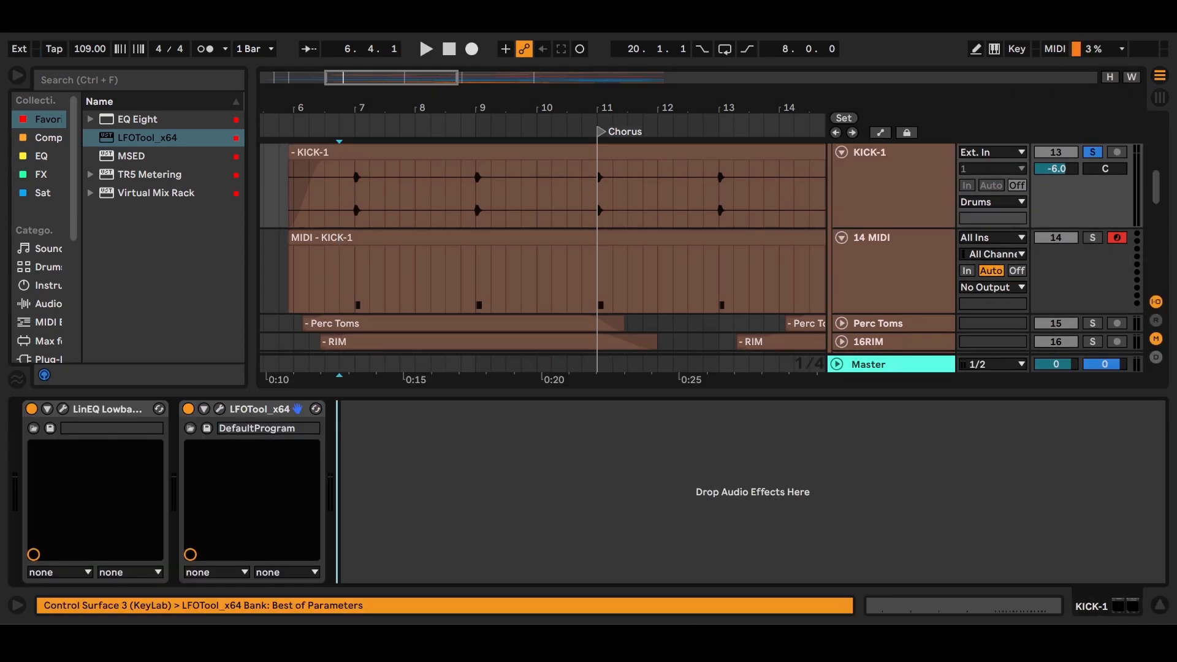
click(220, 409)
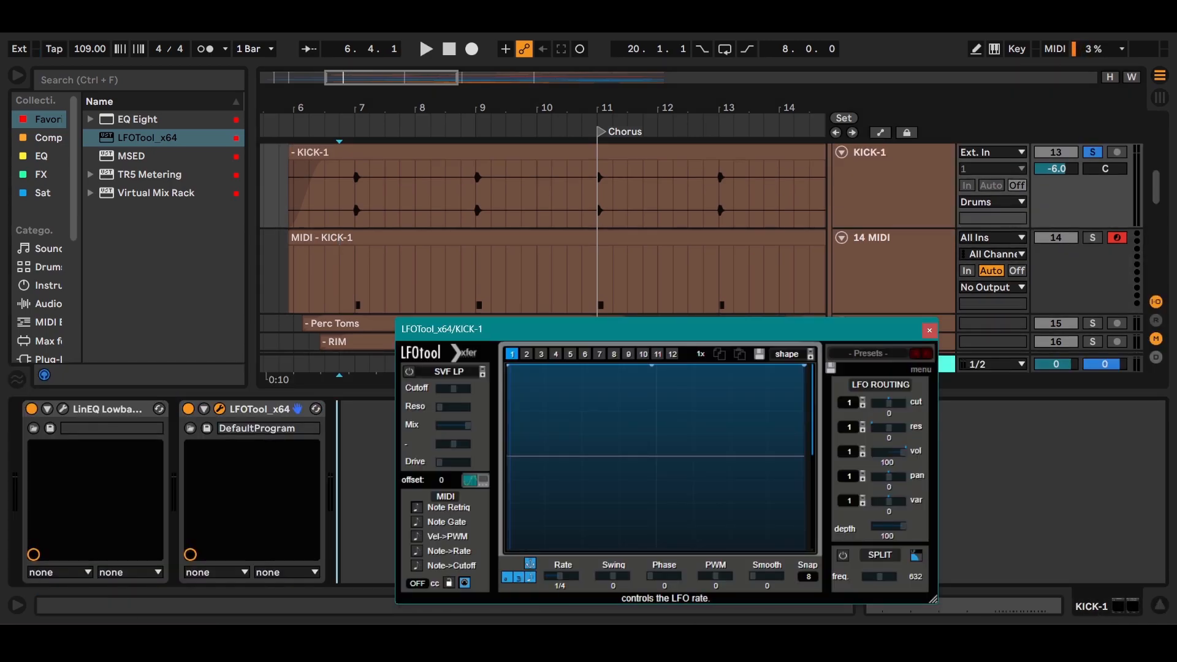
click(416, 507)
drag(680, 330, 542, 328)
- Route the 14 MIDI track's output to KICK-1, targeting 1-LFOTool_x64
click(893, 270)
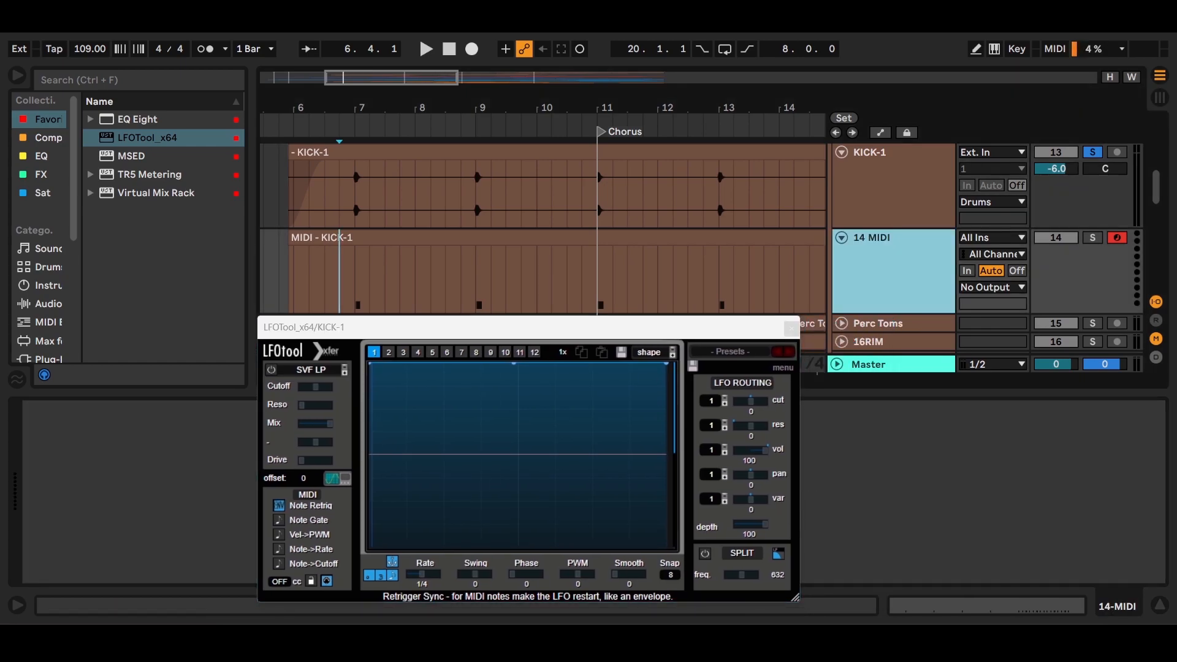
click(992, 287)
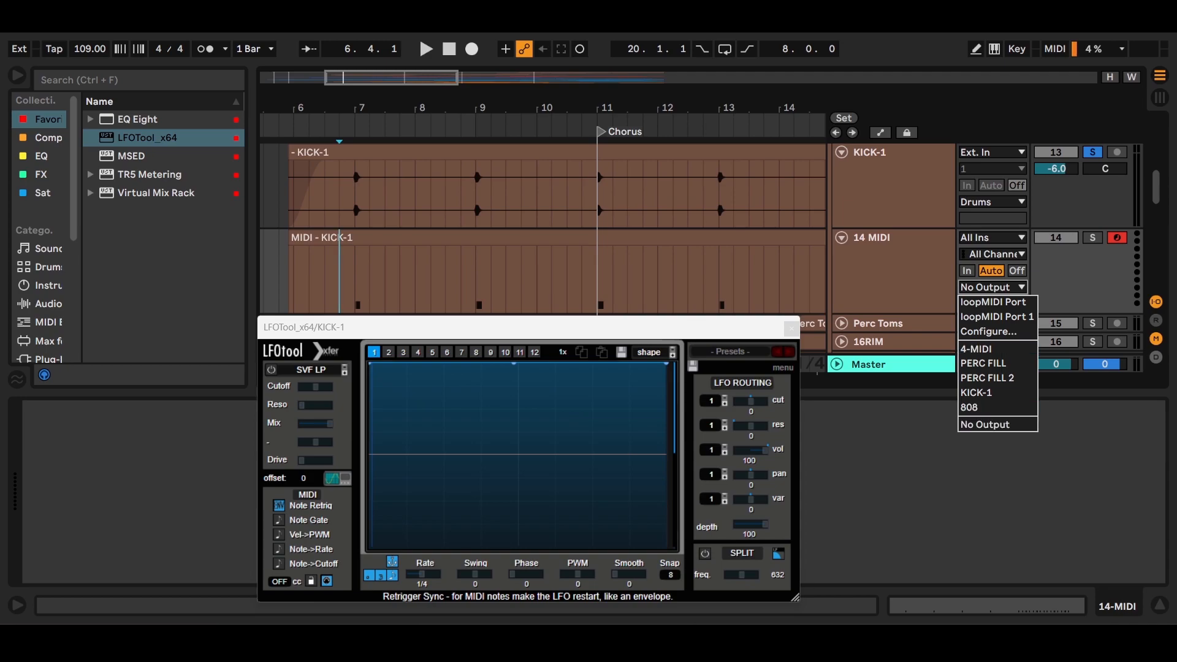
click(998, 392)
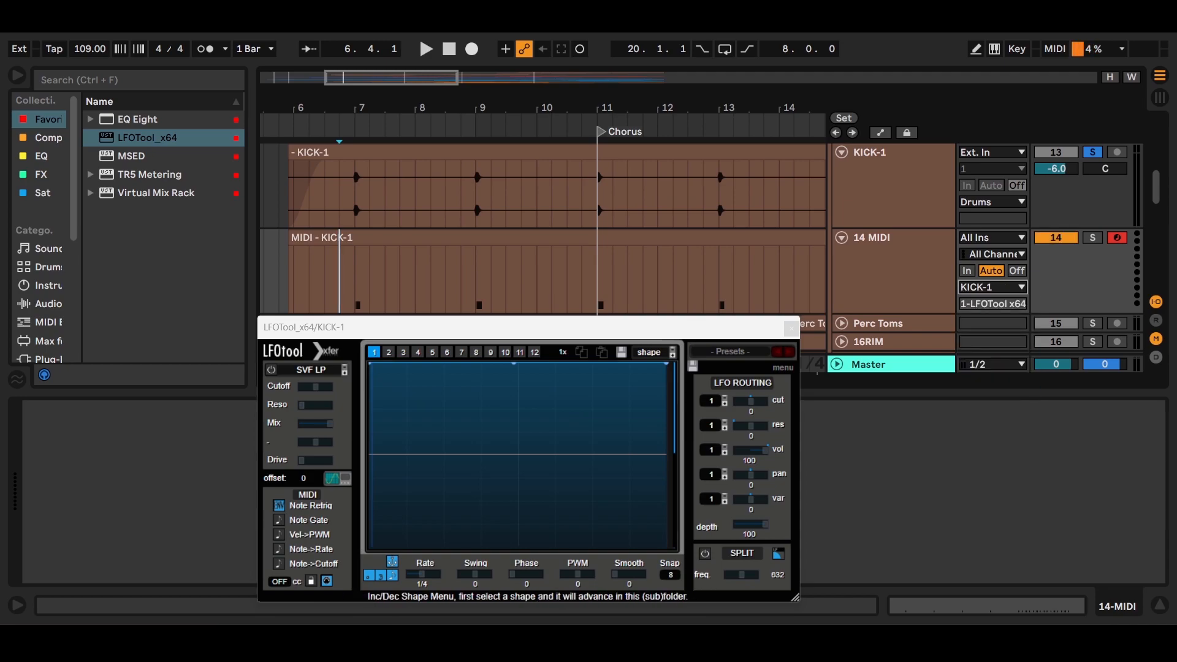
drag(717, 328, 742, 272)
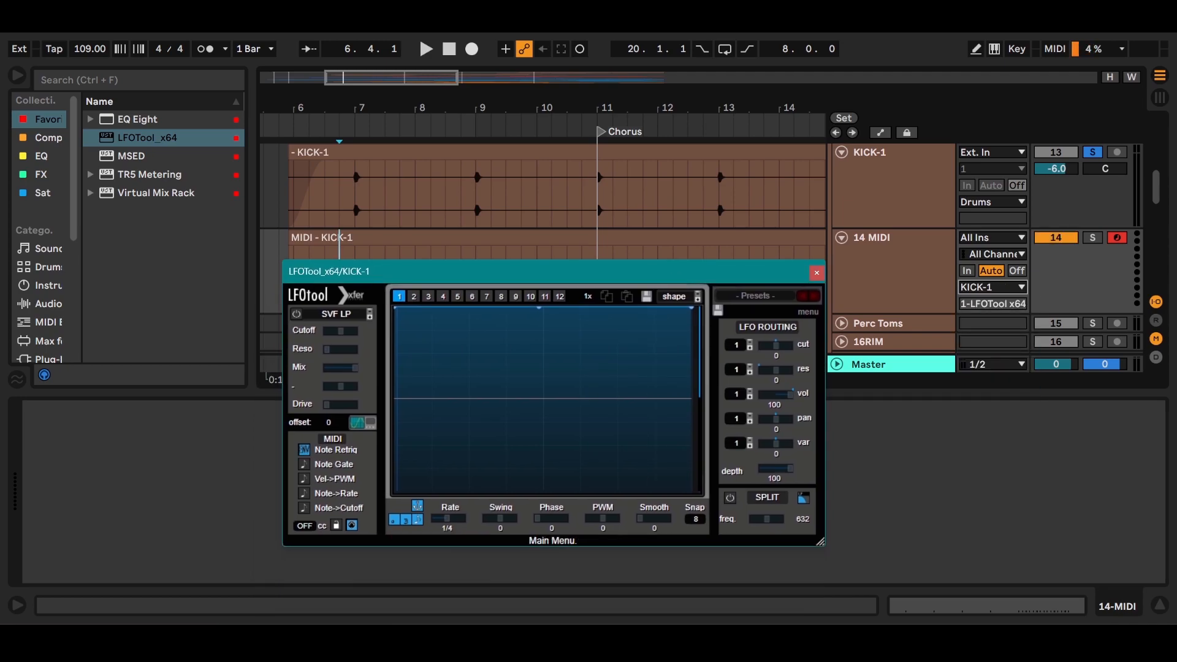
- Play KICK-1 from 6.4.1 and from the Buildup at 15.1.1 to examine the retriggered waveform in LFOTool
click(893, 185)
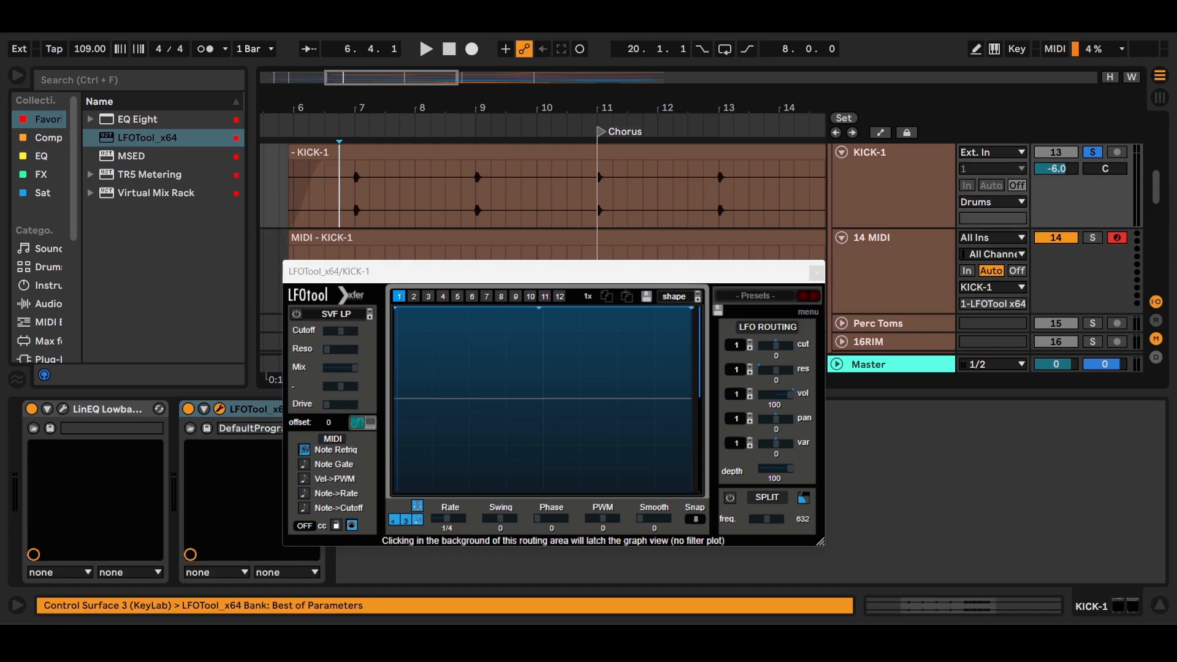
click(907, 484)
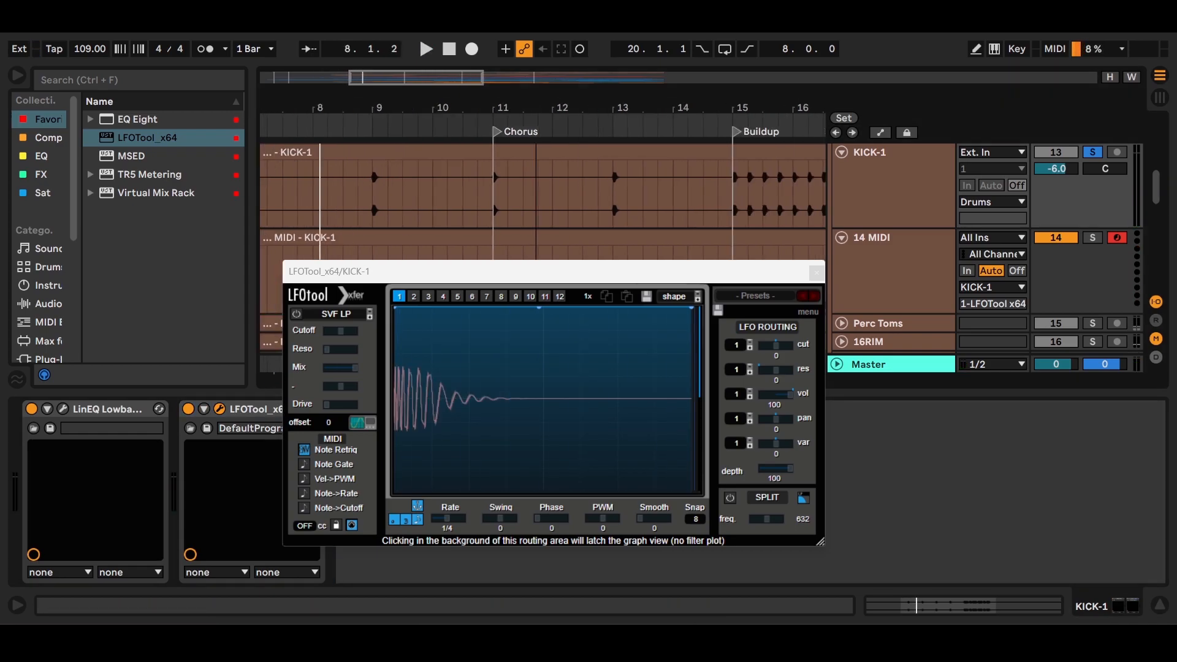
click(602, 195)
key(space)
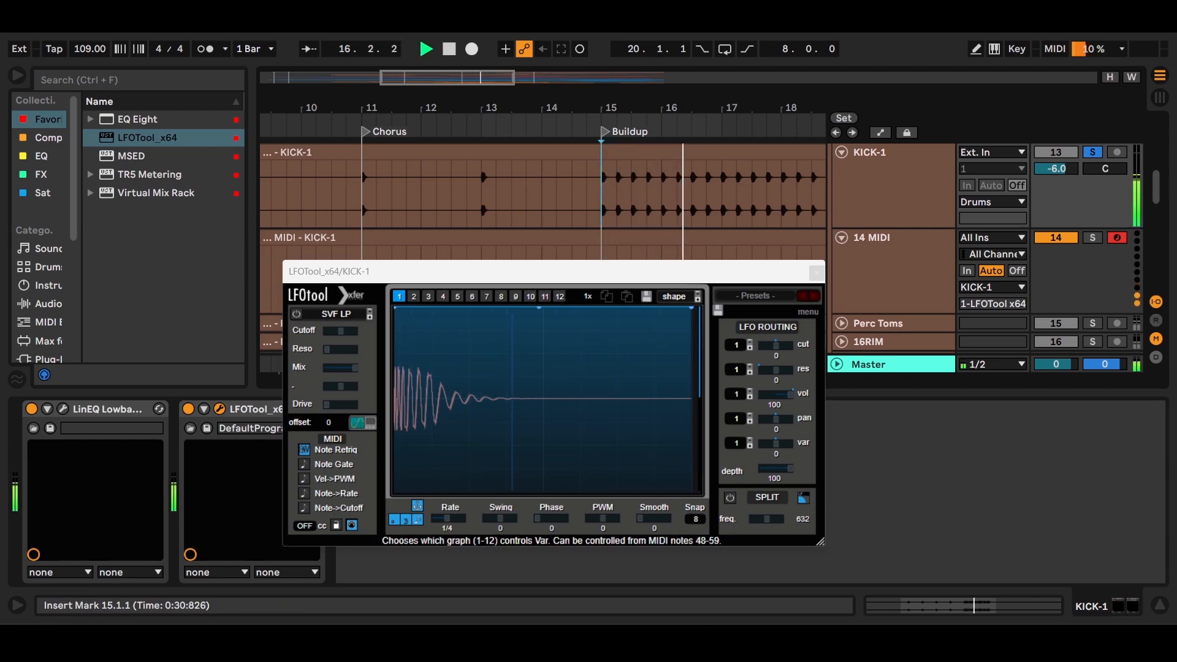
drag(429, 109, 552, 95)
click(490, 272)
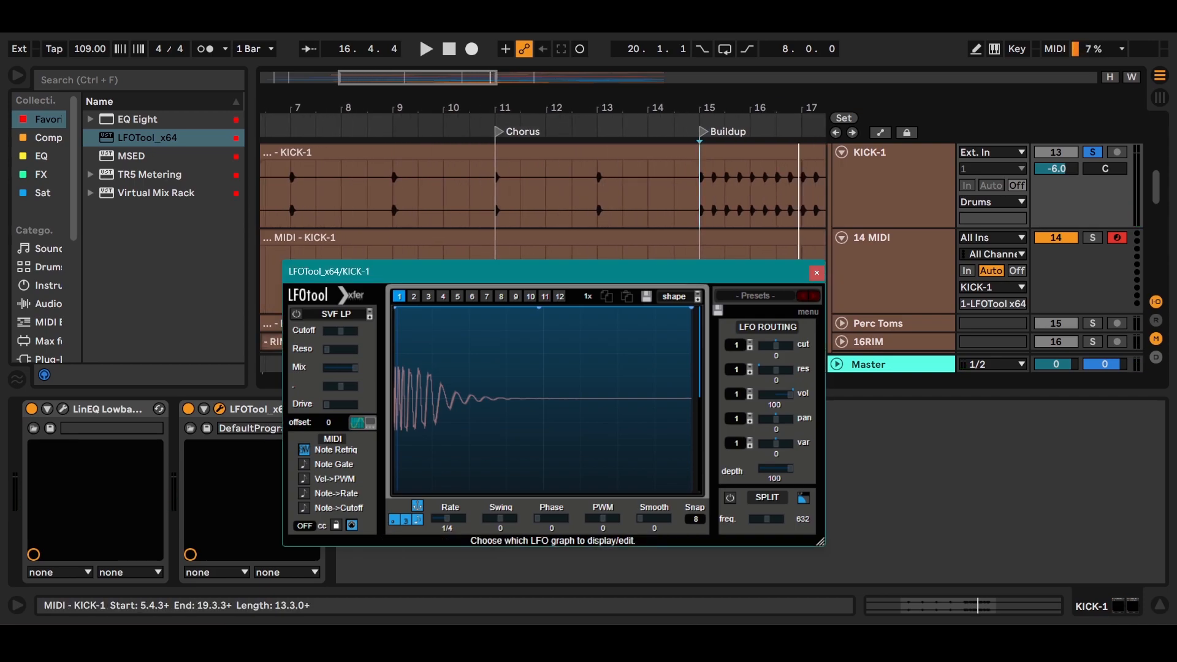
- Draw an LFO 1 curve that holds maximum over the kick's body and falls to zero at its tail, with Snap at 16
drag(542, 310, 516, 491)
drag(496, 311, 440, 307)
drag(478, 435, 477, 366)
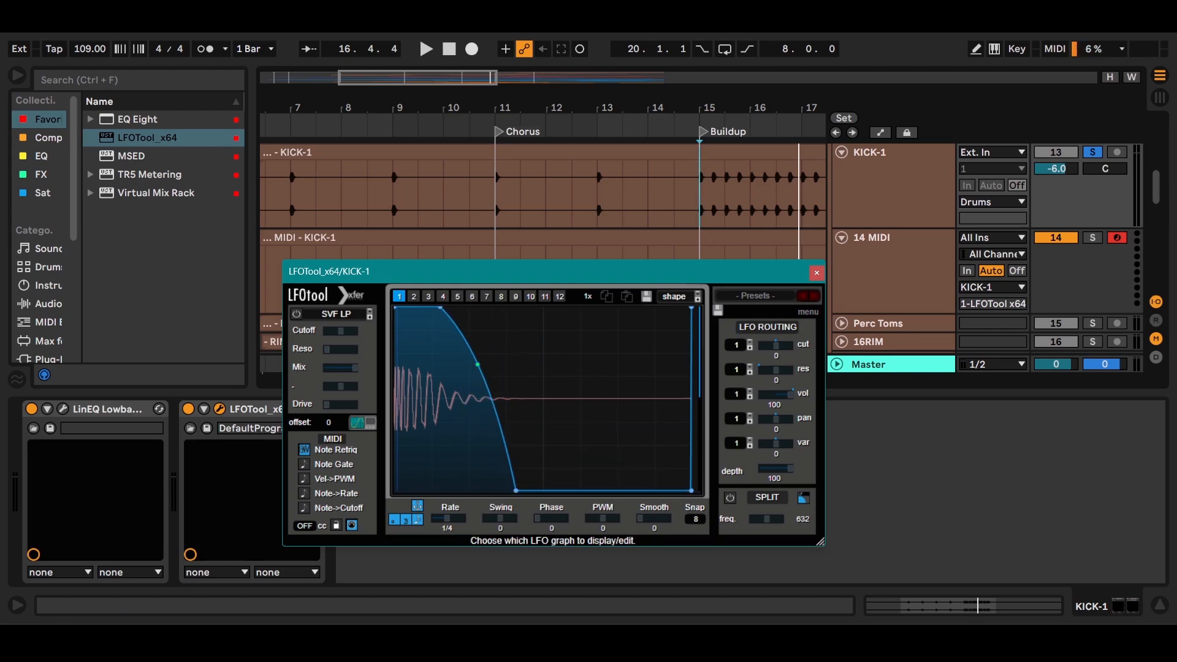
drag(516, 491, 472, 490)
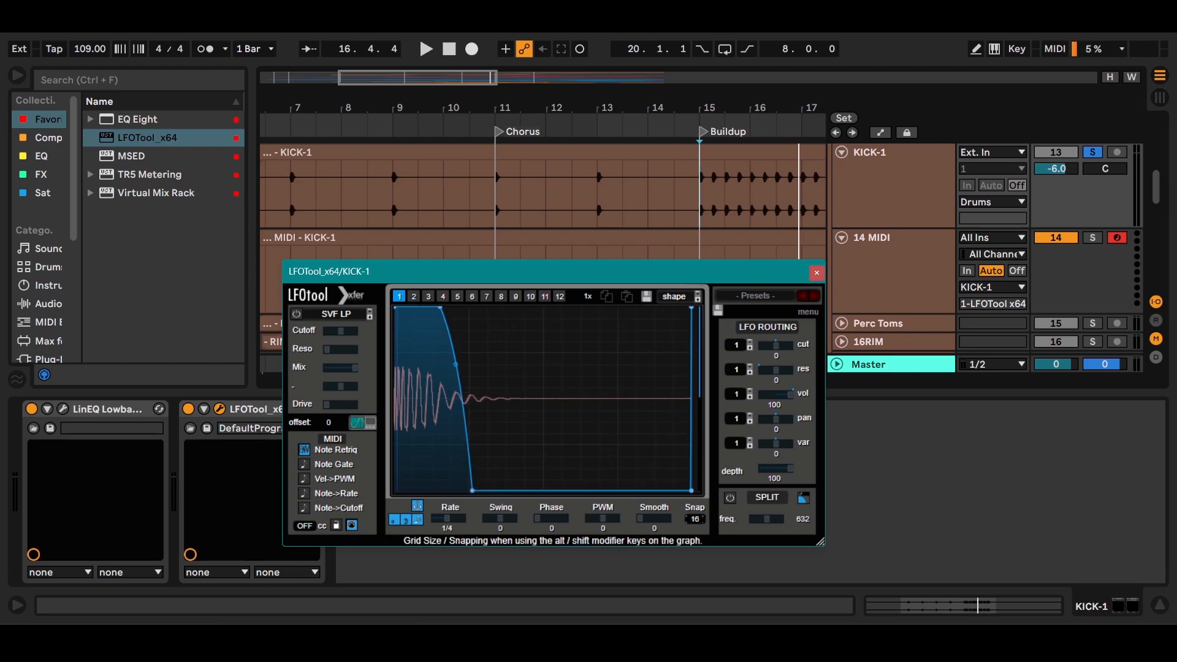
- Play the Buildup kicks and round the LFO curve's falloff, moving its upper point and zero point slightly earlier
key(space)
mouse_move(435, 309)
mouse_down()
mouse_move(395, 311)
mouse_move(423, 306)
mouse_up()
drag(447, 364, 411, 310)
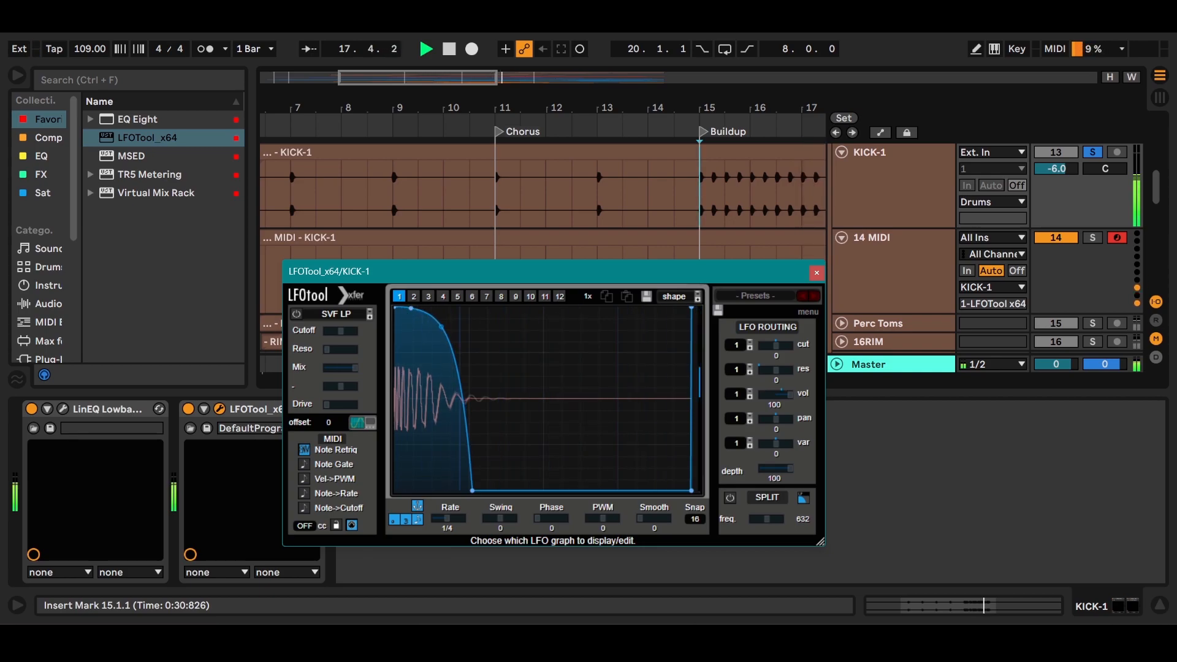
mouse_move(472, 490)
mouse_down()
mouse_move(502, 440)
mouse_move(508, 474)
mouse_move(513, 458)
mouse_move(468, 490)
mouse_up()
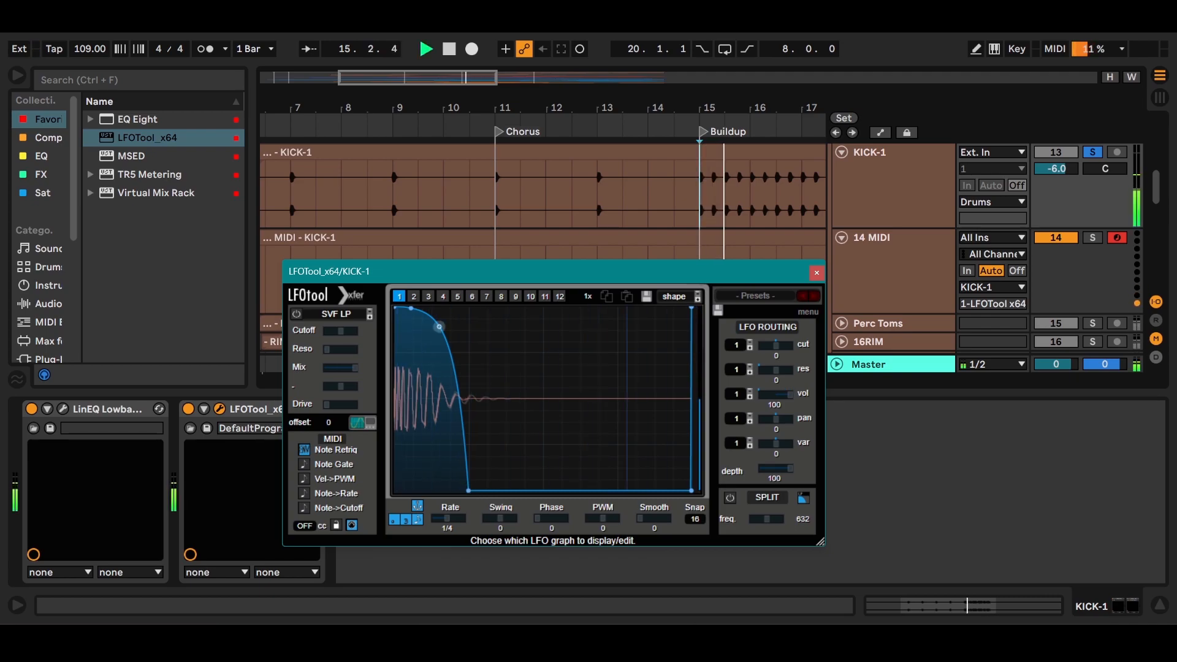
mouse_move(440, 327)
mouse_down()
mouse_move(439, 311)
mouse_move(439, 329)
mouse_up()
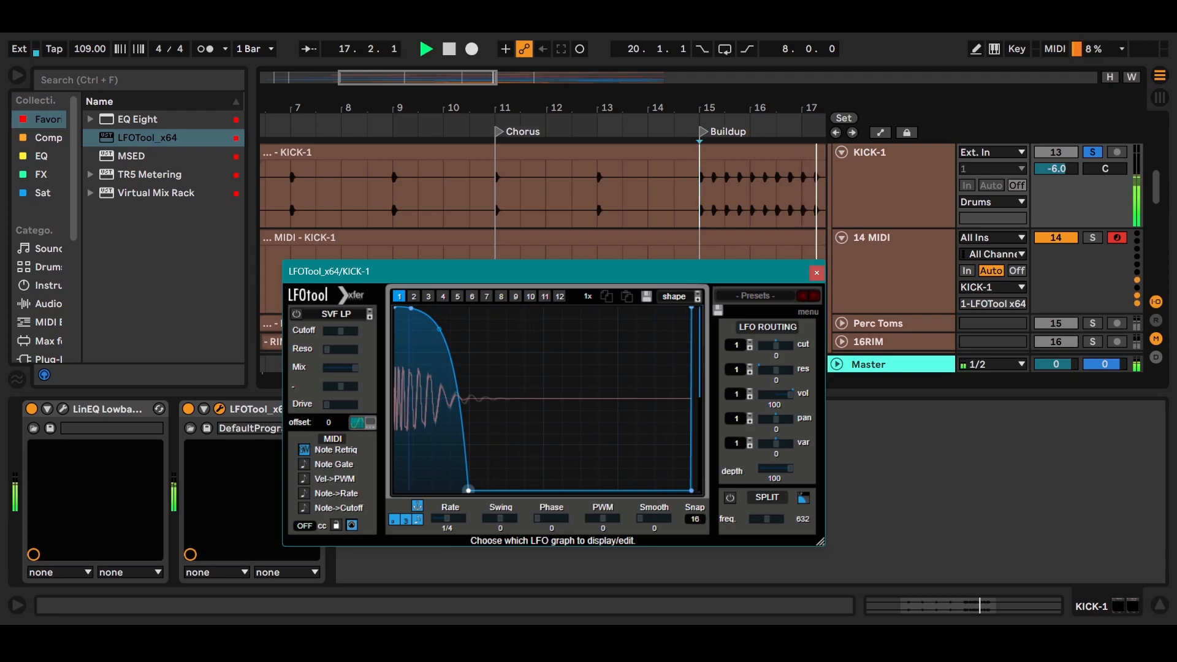
- Shorten the LFO curve so it reaches zero right after the kick's main oscillations, and bulge its falloff outward
drag(468, 489, 450, 490)
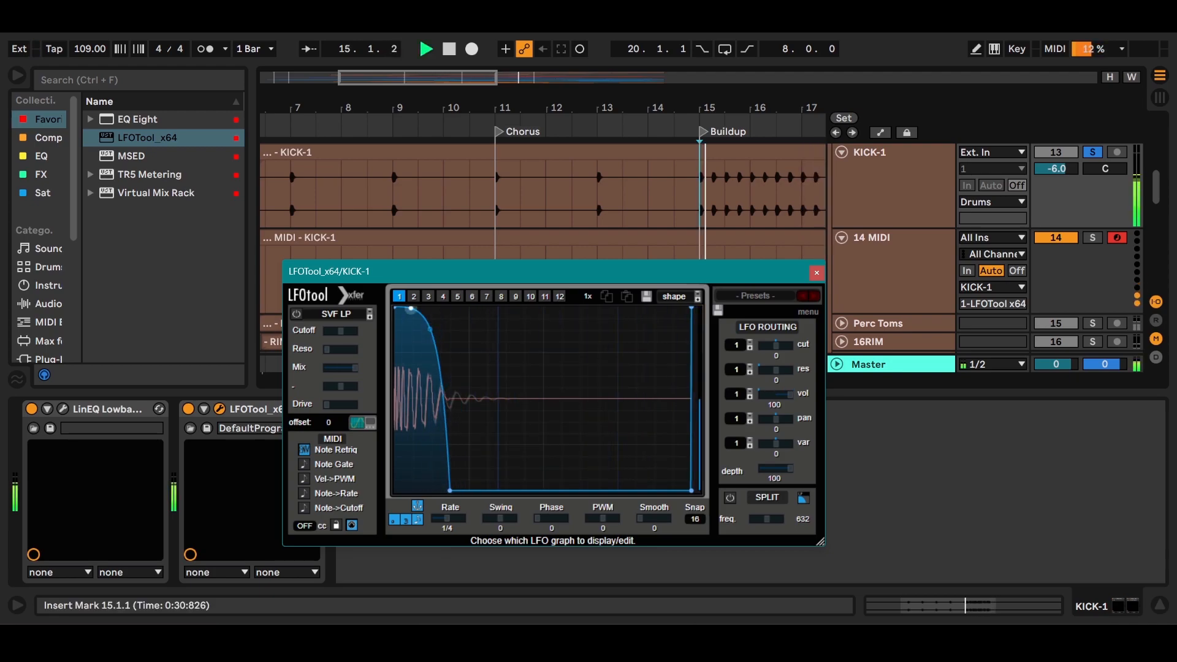
mouse_move(430, 329)
mouse_down()
mouse_move(430, 401)
mouse_move(430, 311)
mouse_up()
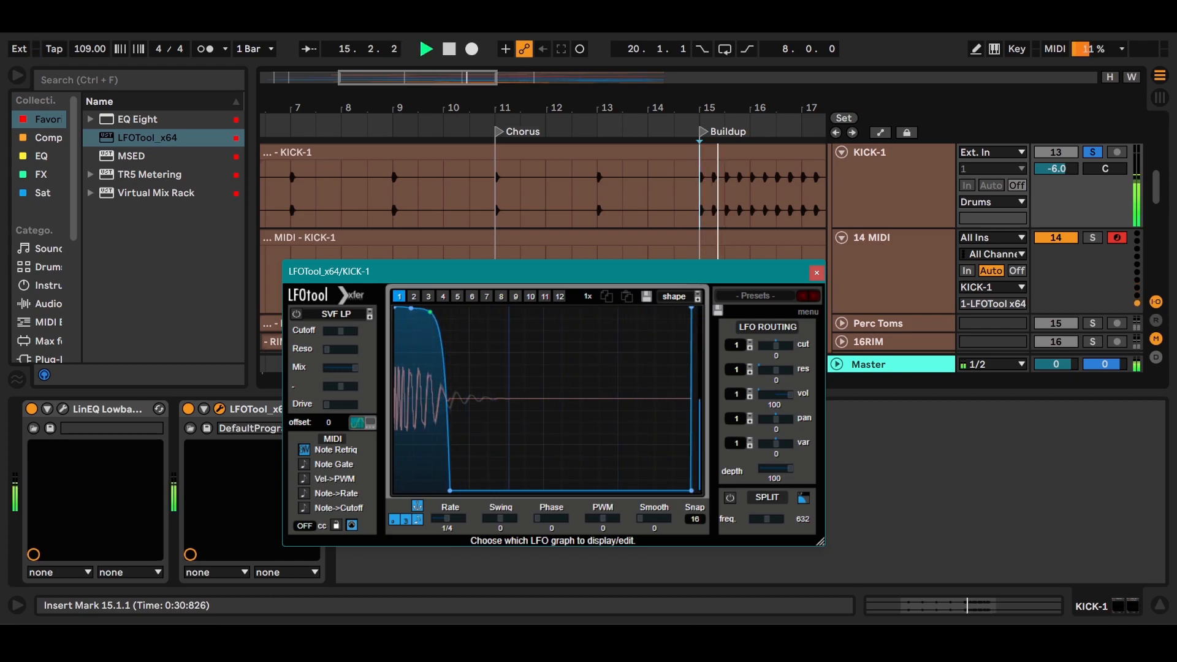
key(space)
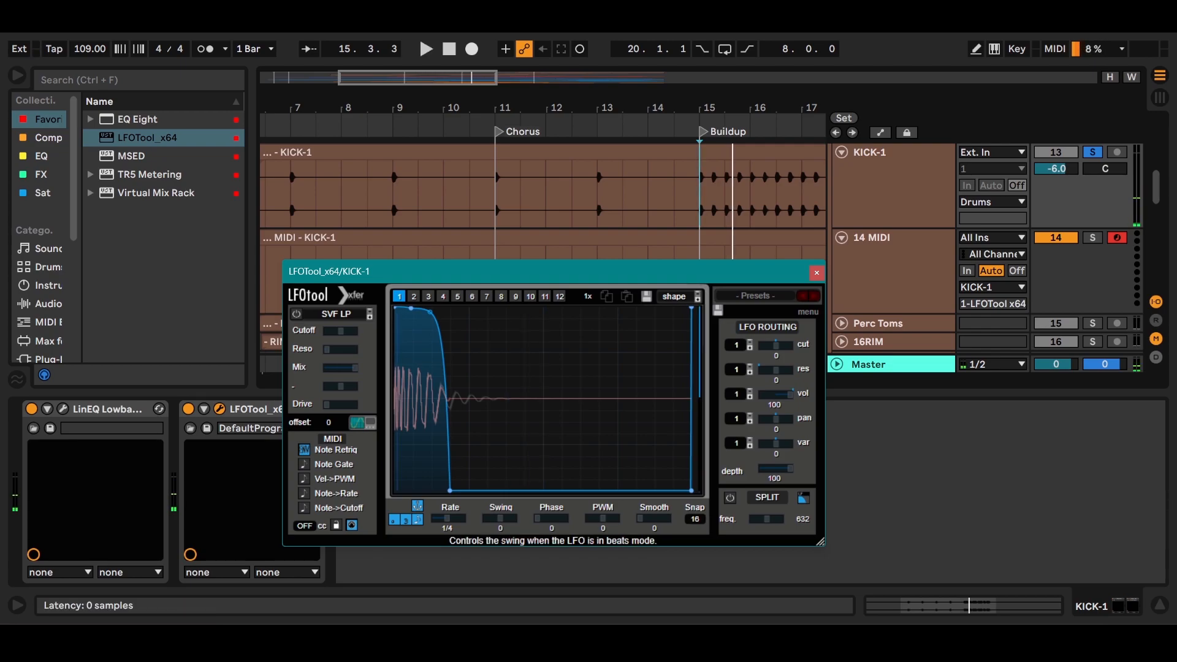
- Compare the Buildup kicks with LFOTool bypassed and re-enabled
click(188, 408)
key(space)
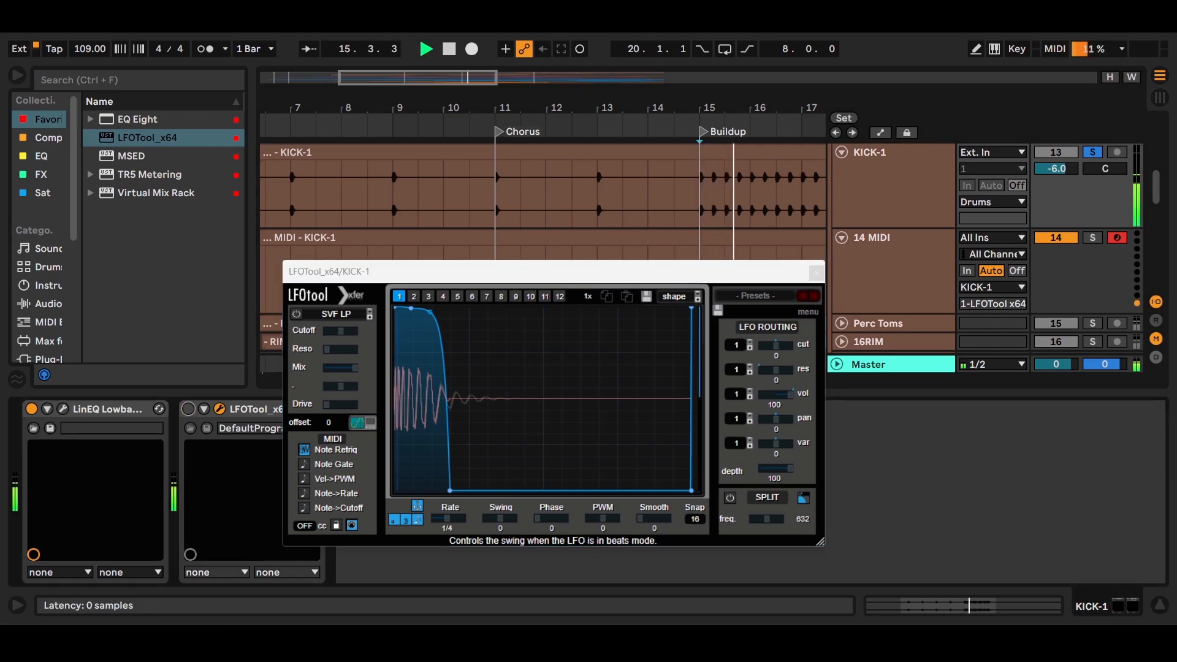
click(188, 409)
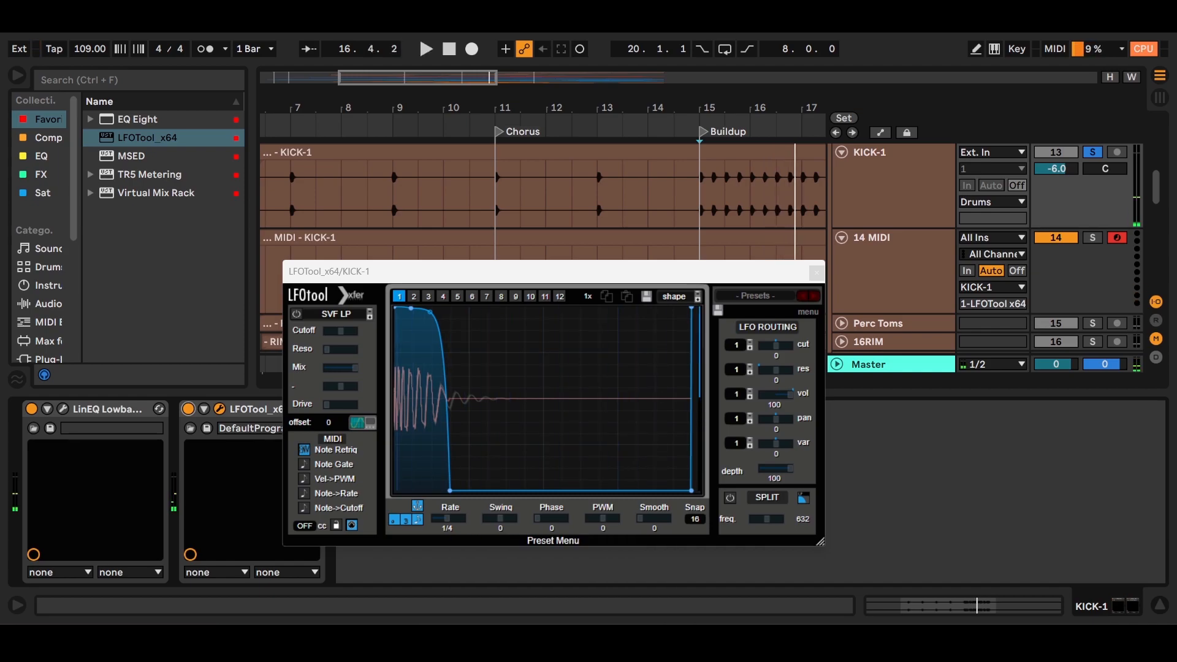
- Close the LFOTool window, add EQ Eight after it on KICK-1, and play the Buildup kicks
click(817, 273)
click(778, 459)
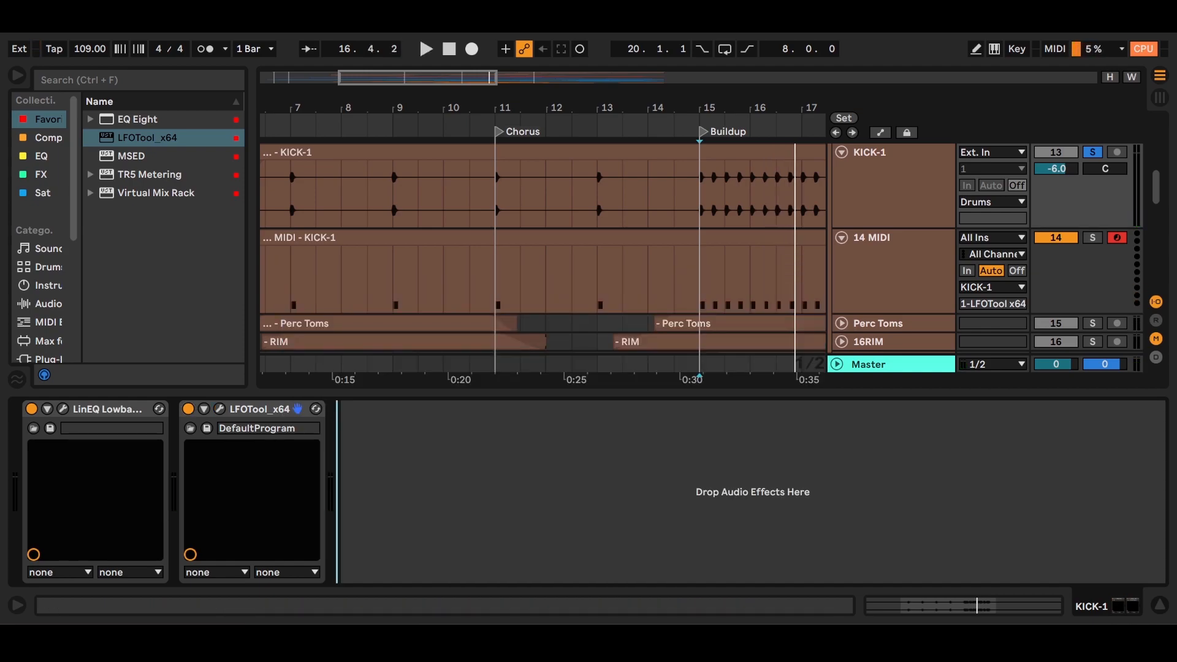
click(147, 138)
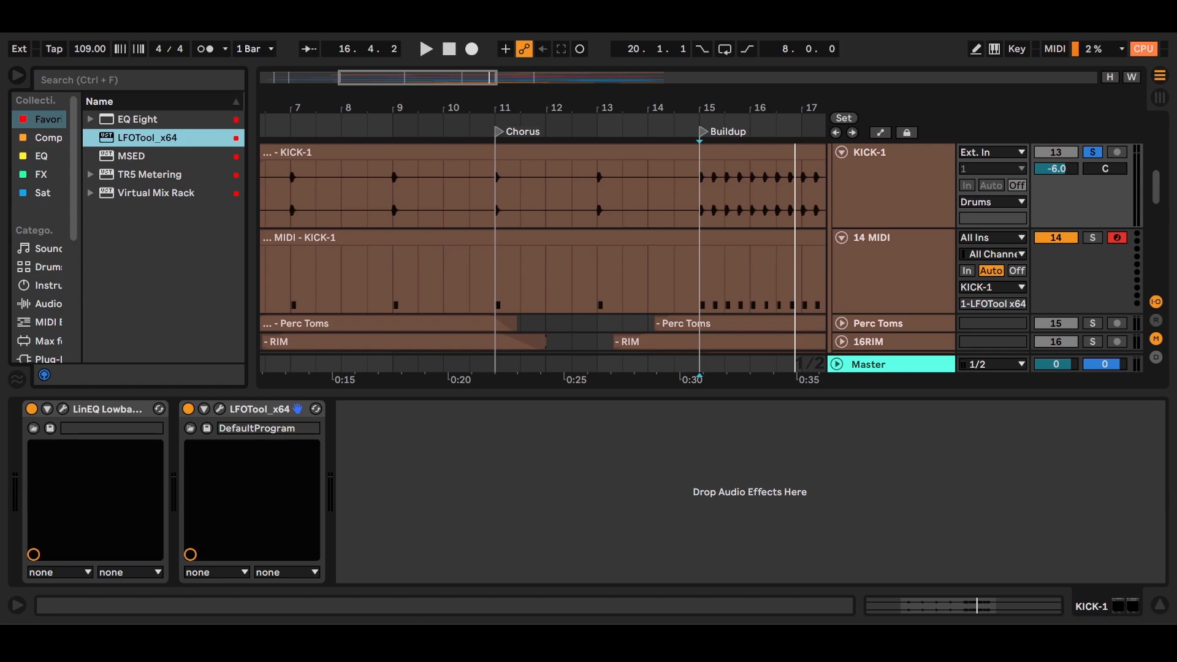
key(Up)
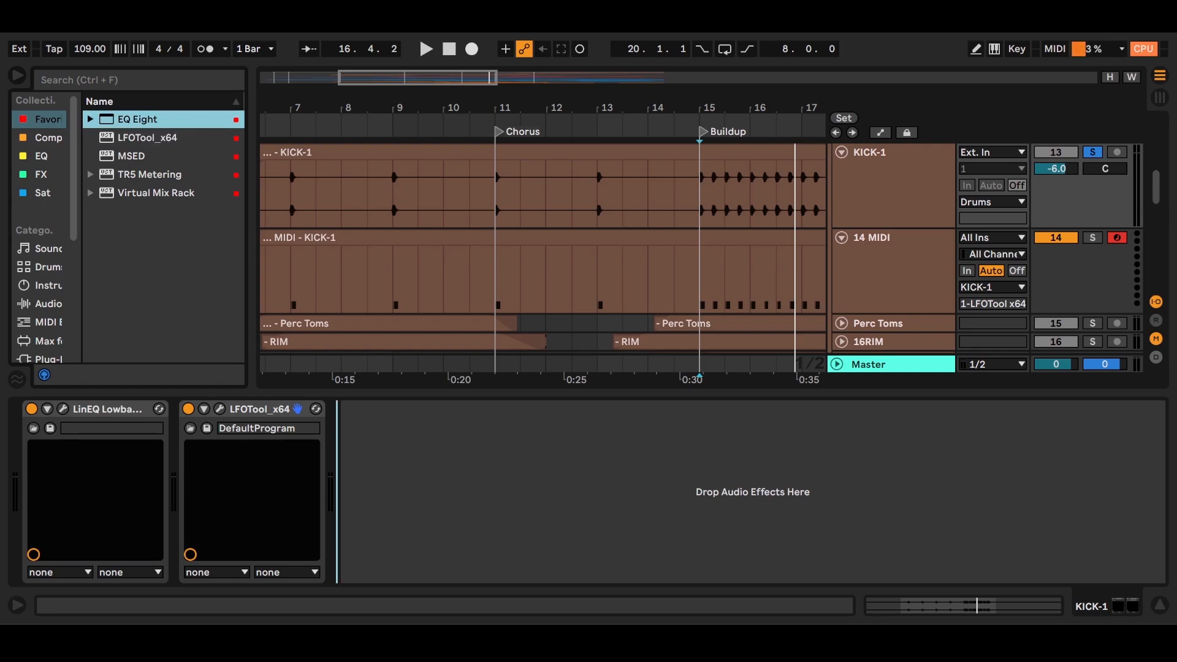
key(Return)
key(space)
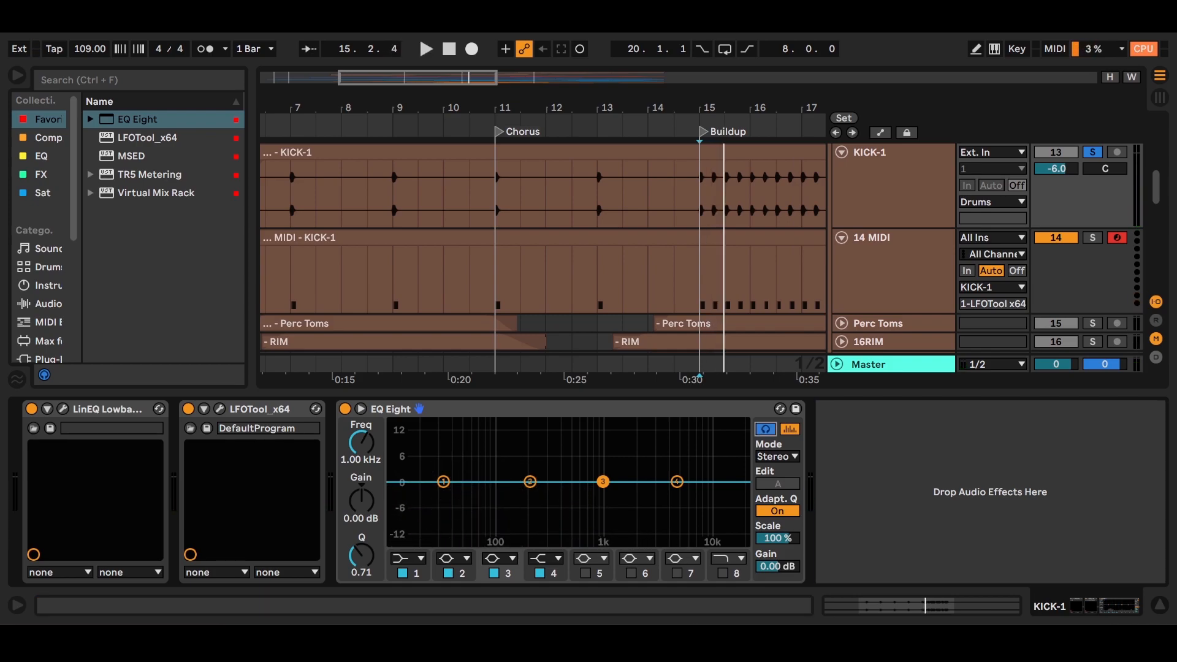
- While playing the Buildup kicks, cut EQ Eight band 3 on KICK-1 by 12.3 dB at 4.54 kHz with Q 1.65
key(space)
drag(602, 481, 671, 529)
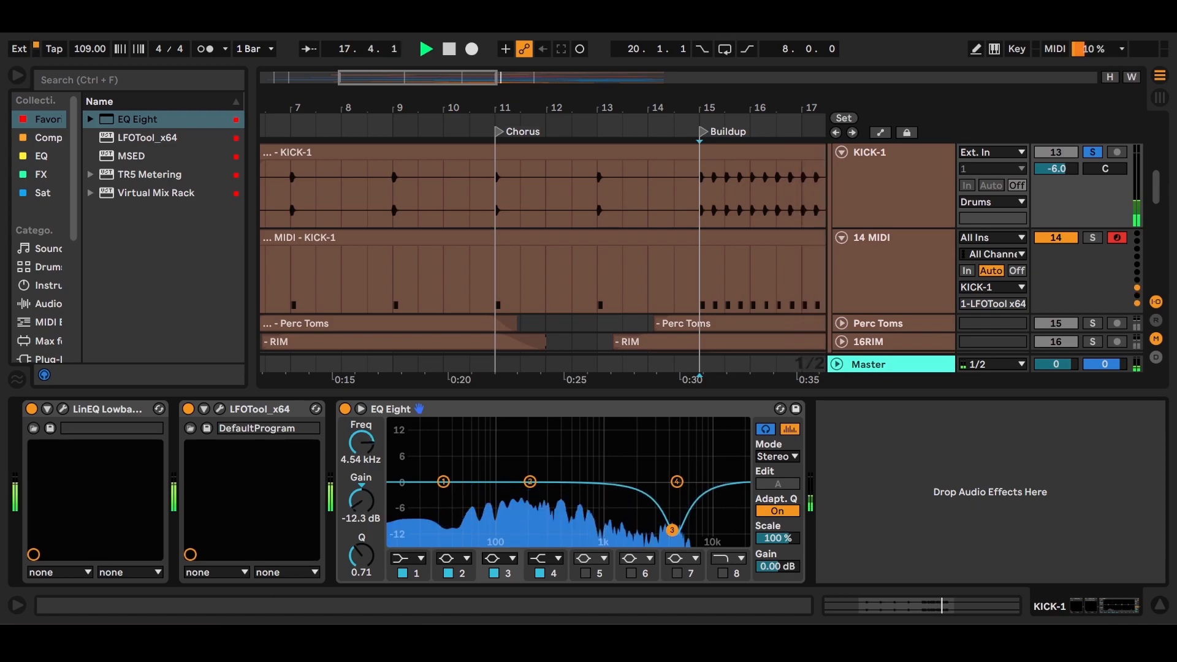
key(space)
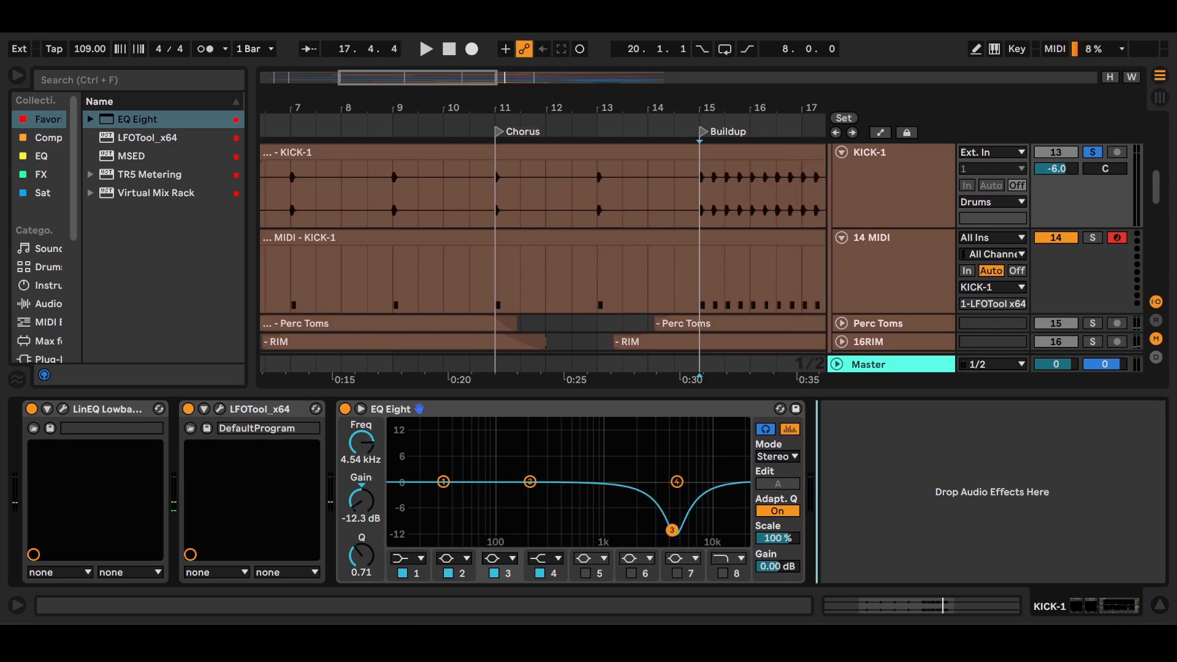
drag(361, 555, 361, 542)
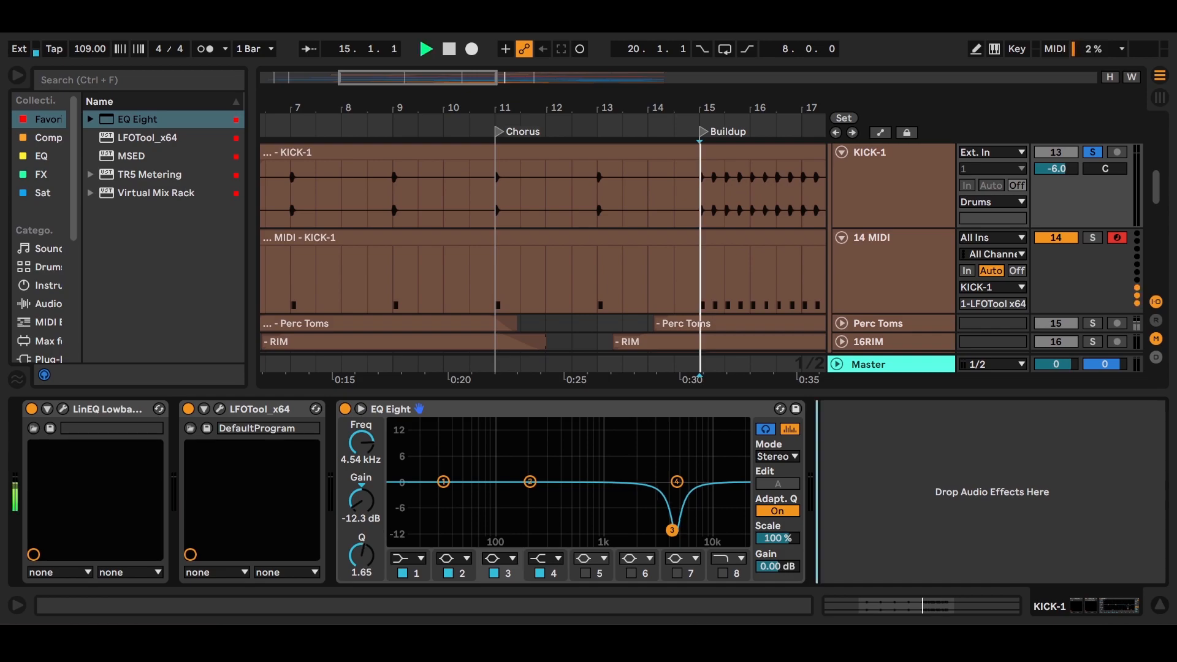
key(space)
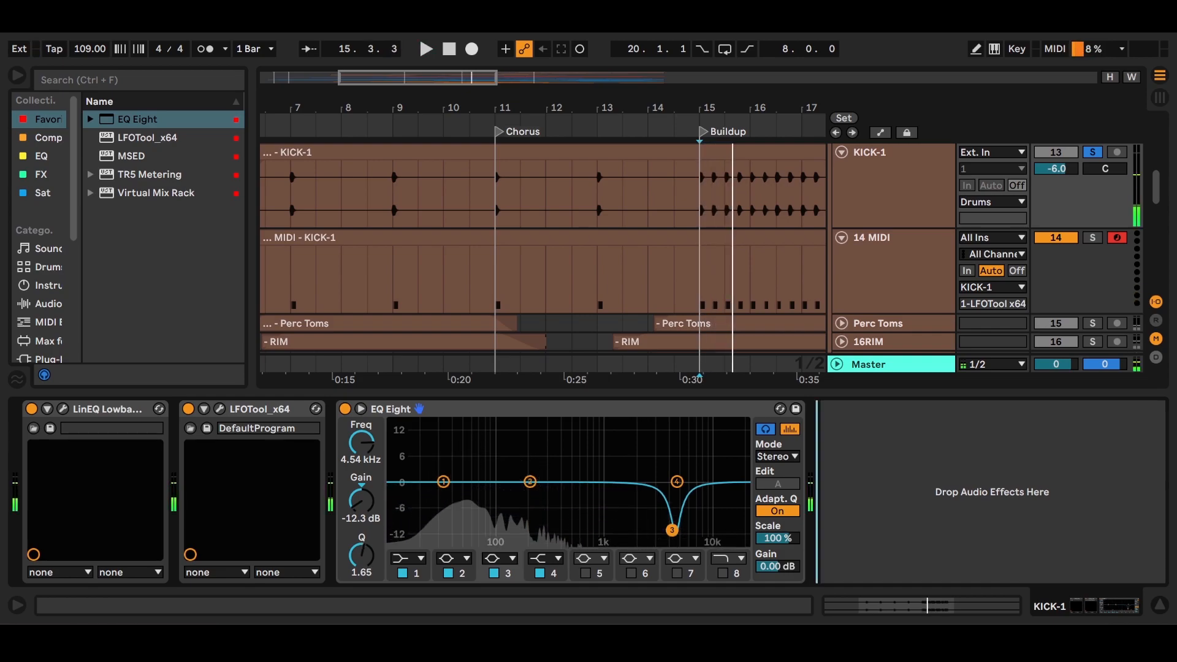
- Unsolo KICK-1 and play the Buildup from bar 15 in the full mix
drag(500, 108, 475, 79)
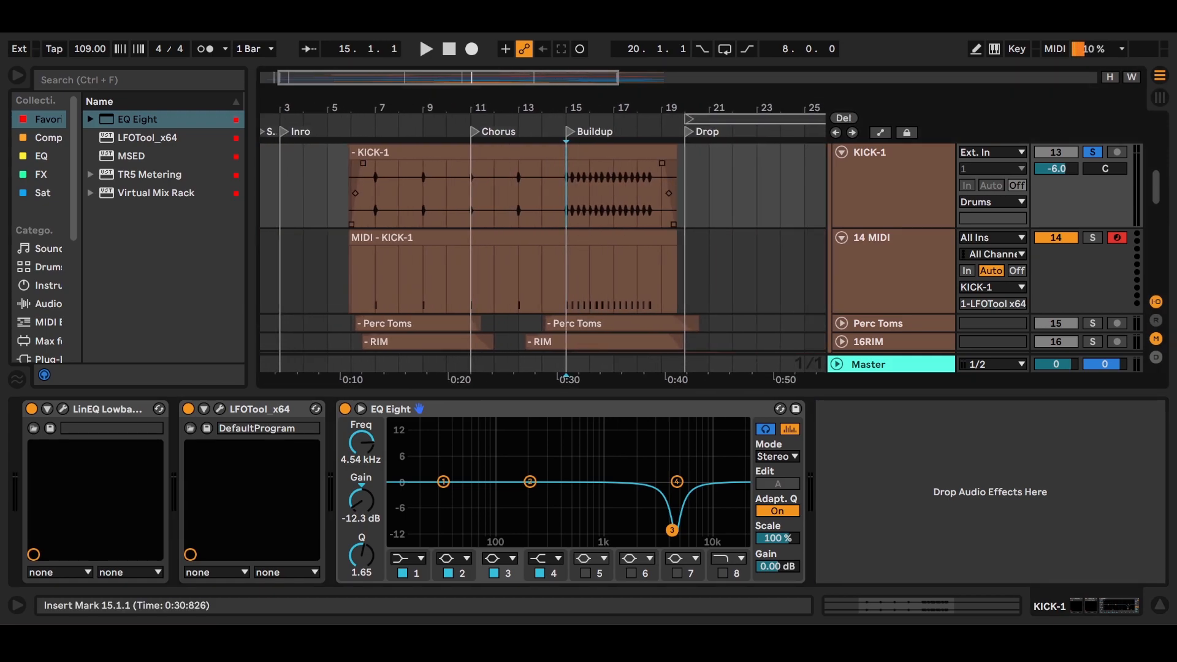
key(space)
key(space)
click(1092, 152)
key(space)
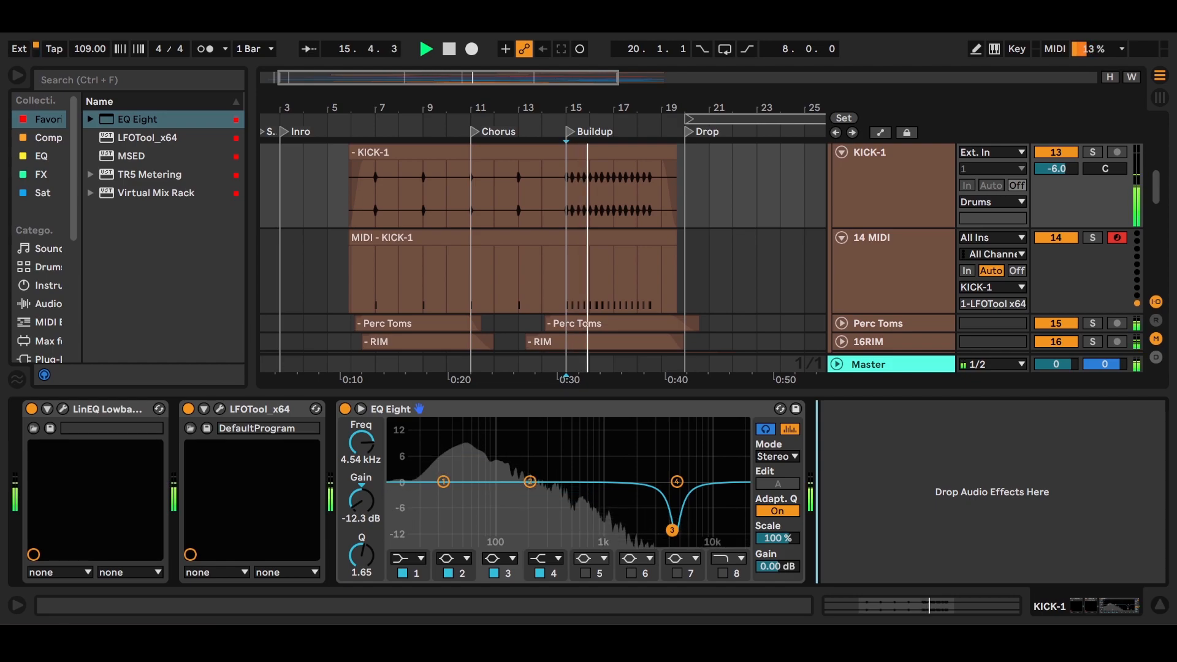
- Compare the full-mix Buildup with KICK-1's EQ Eight bypassed and re-enabled, and stop playback
click(345, 409)
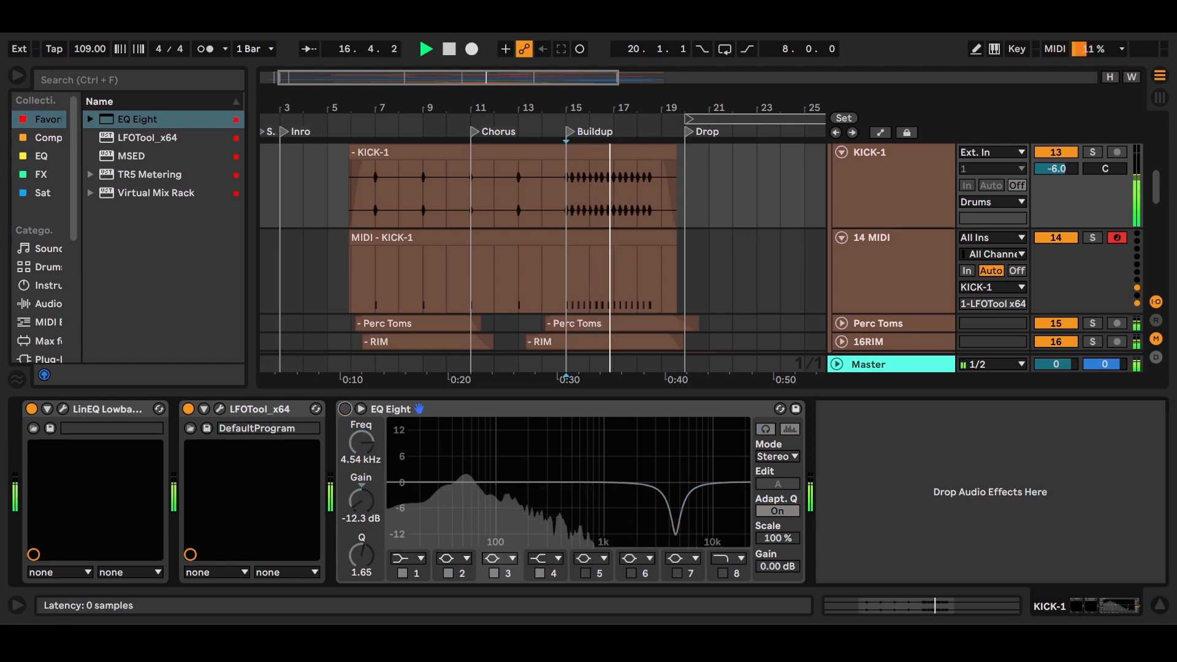
key(space)
key(space)
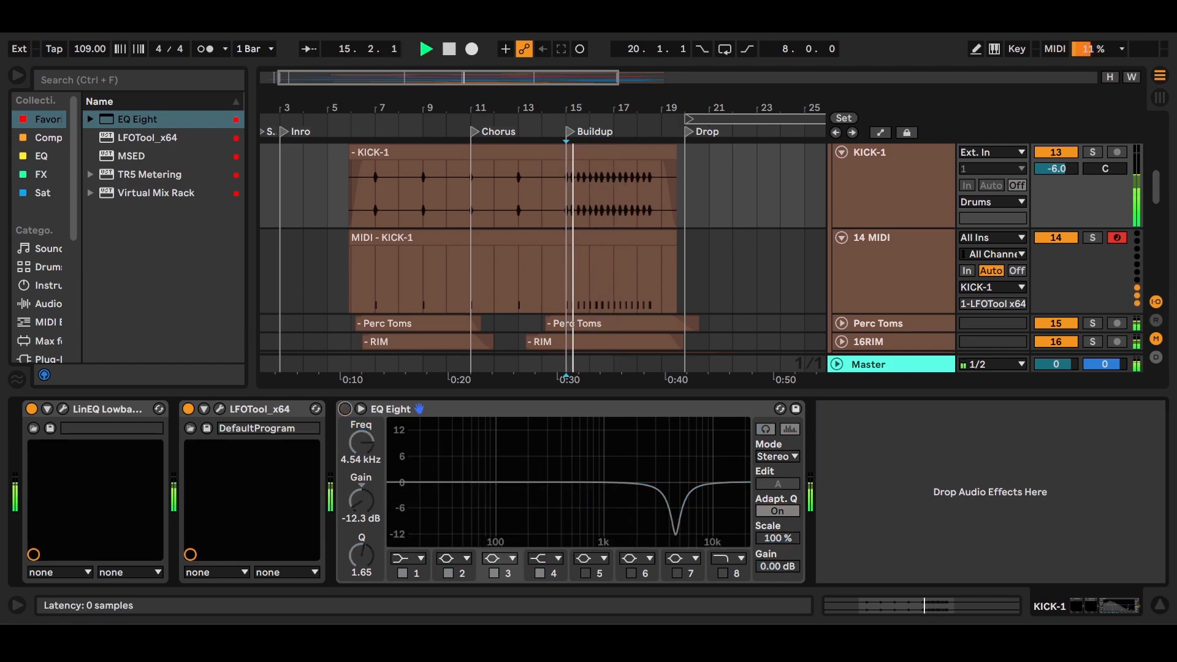
click(345, 409)
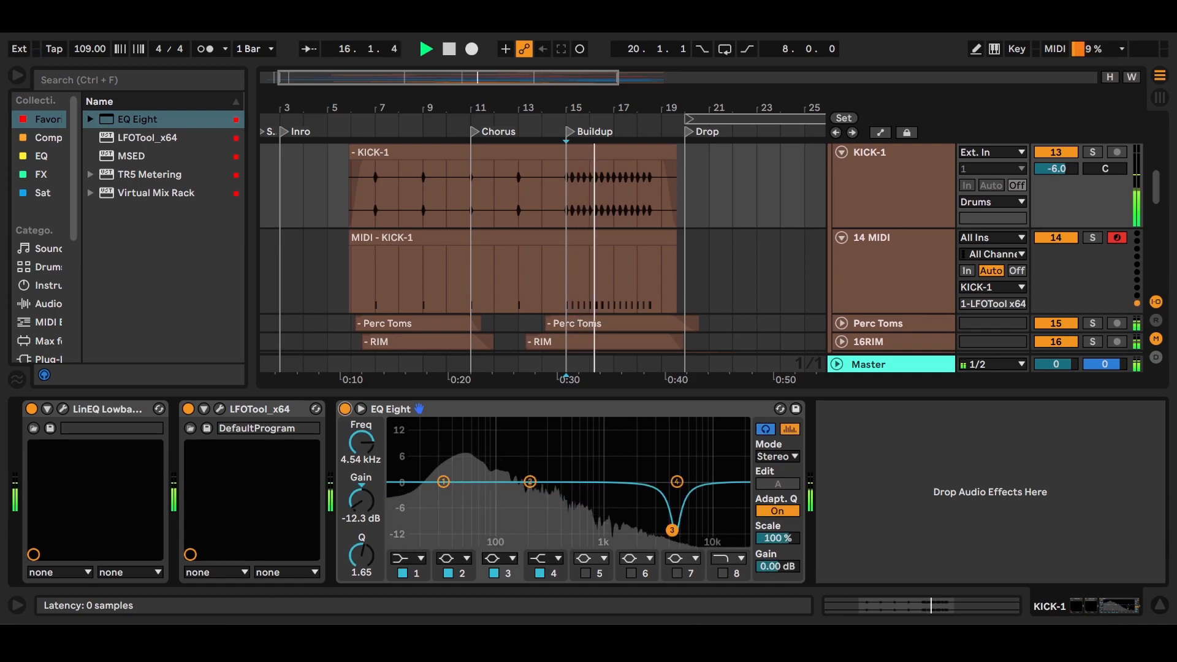
key(space)
- Play the sparse kicks from bar 7 and compare them with EQ Eight bypassed, leaving it enabled
click(375, 197)
key(space)
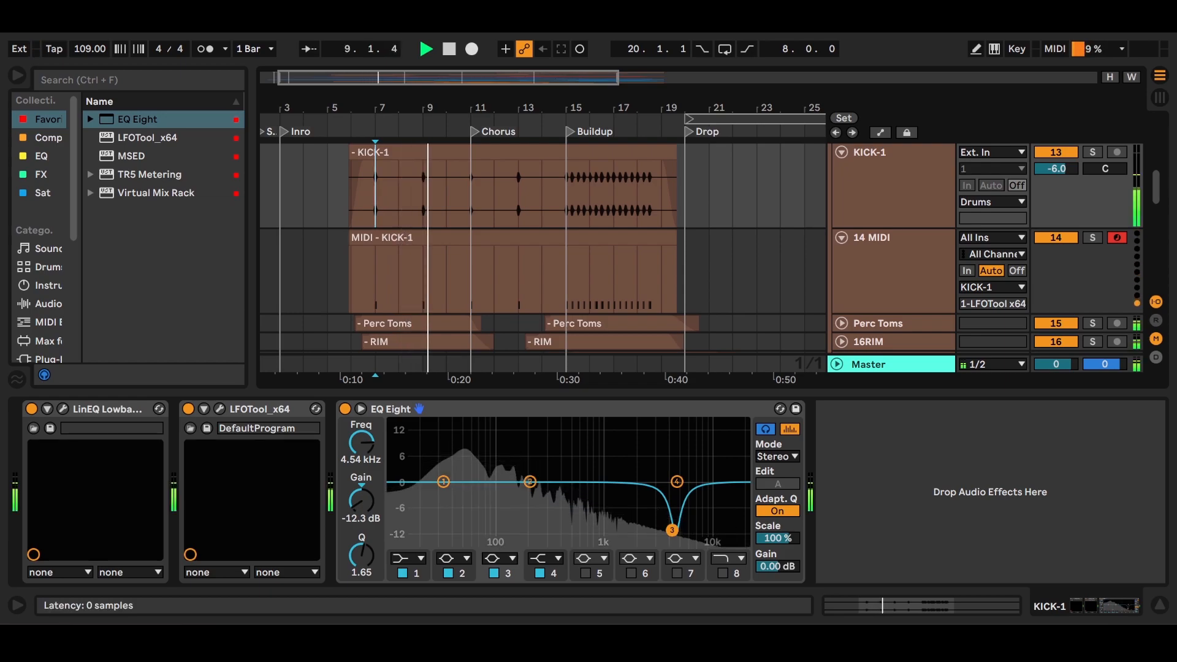
key(space)
key(0)
key(space)
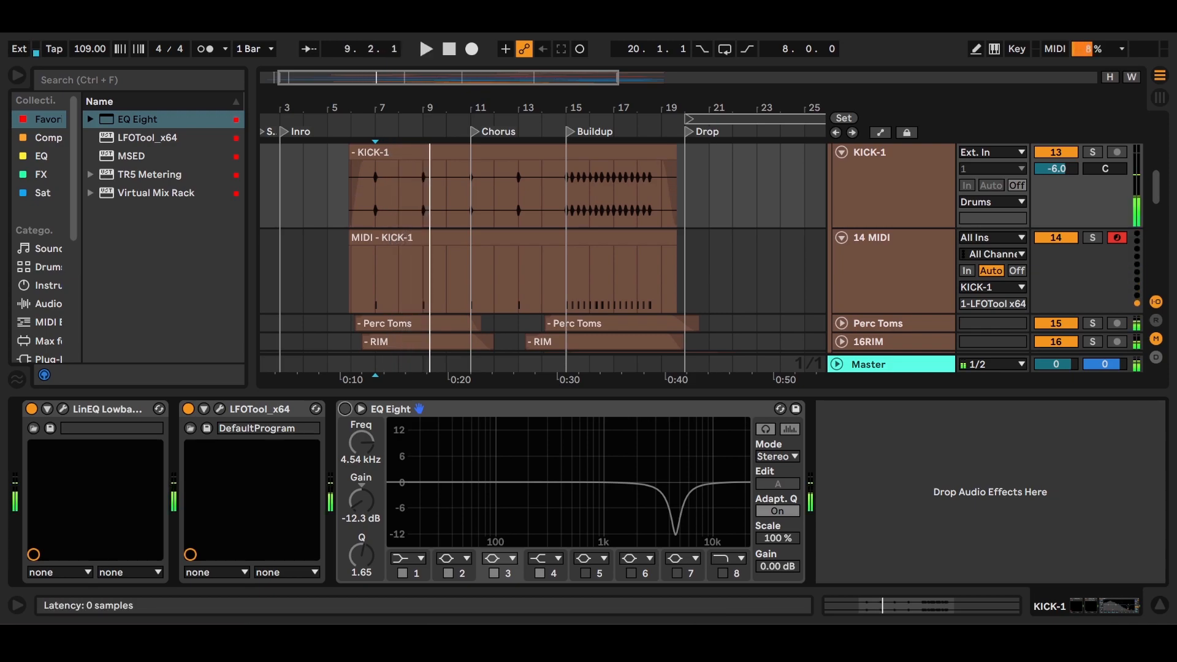
key(0)
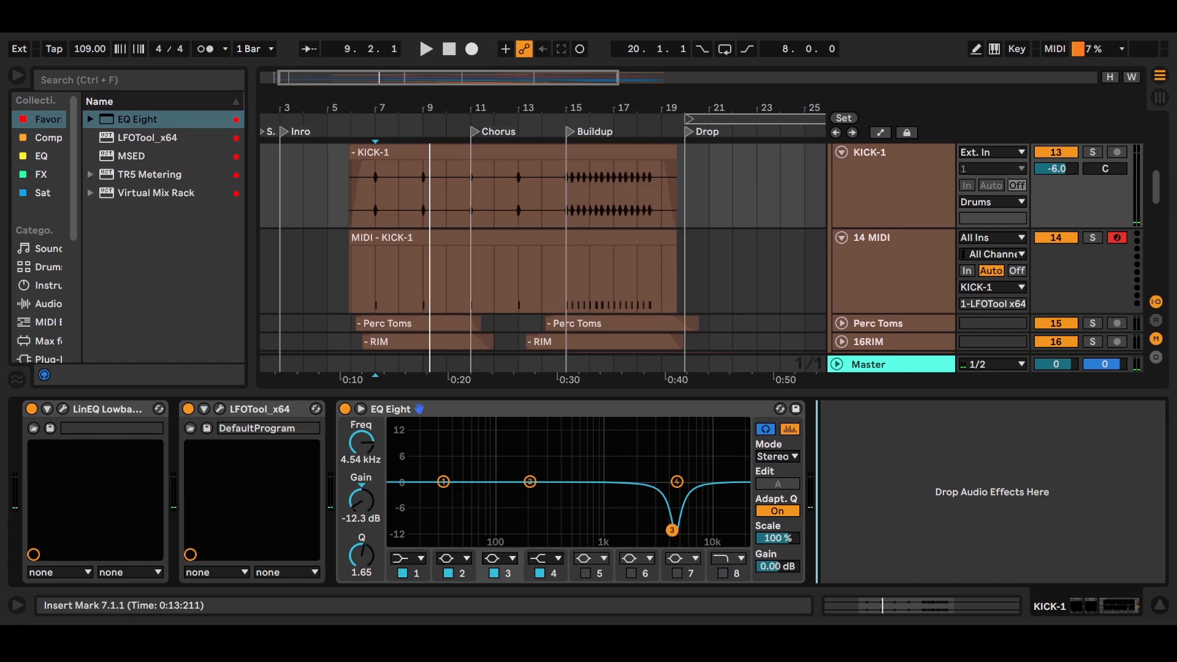
- Collapse EQ Eight and add Utility after it on KICK-1 with Bass Mono turned on
double_click(391, 409)
click(552, 490)
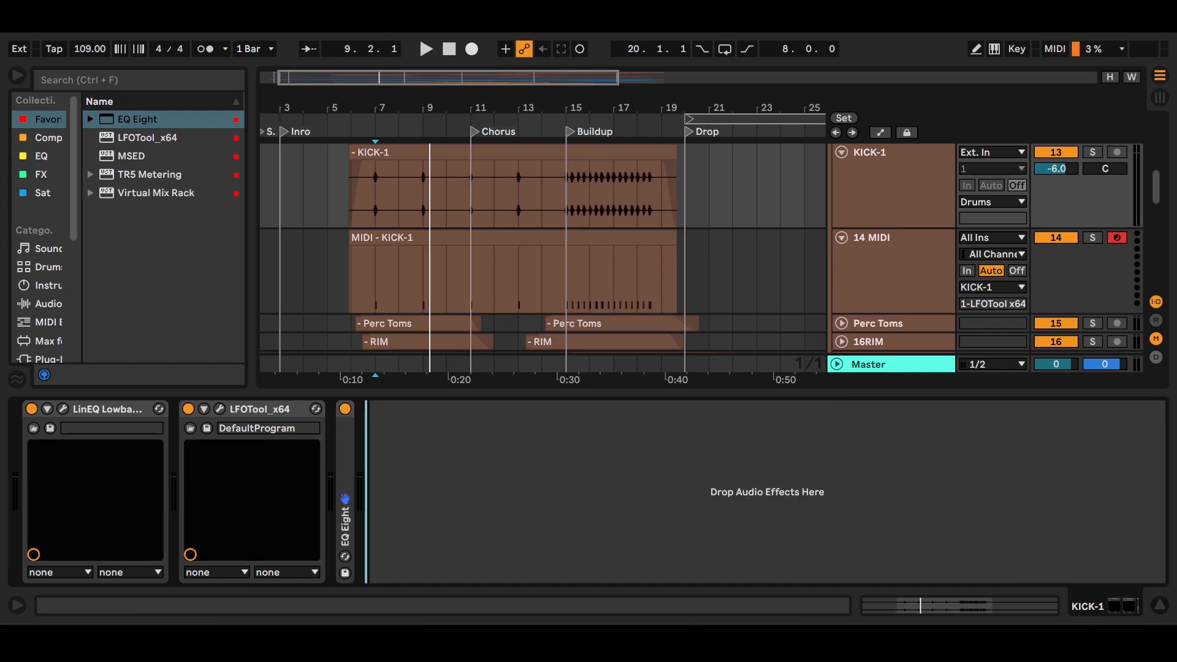
click(138, 120)
click(48, 304)
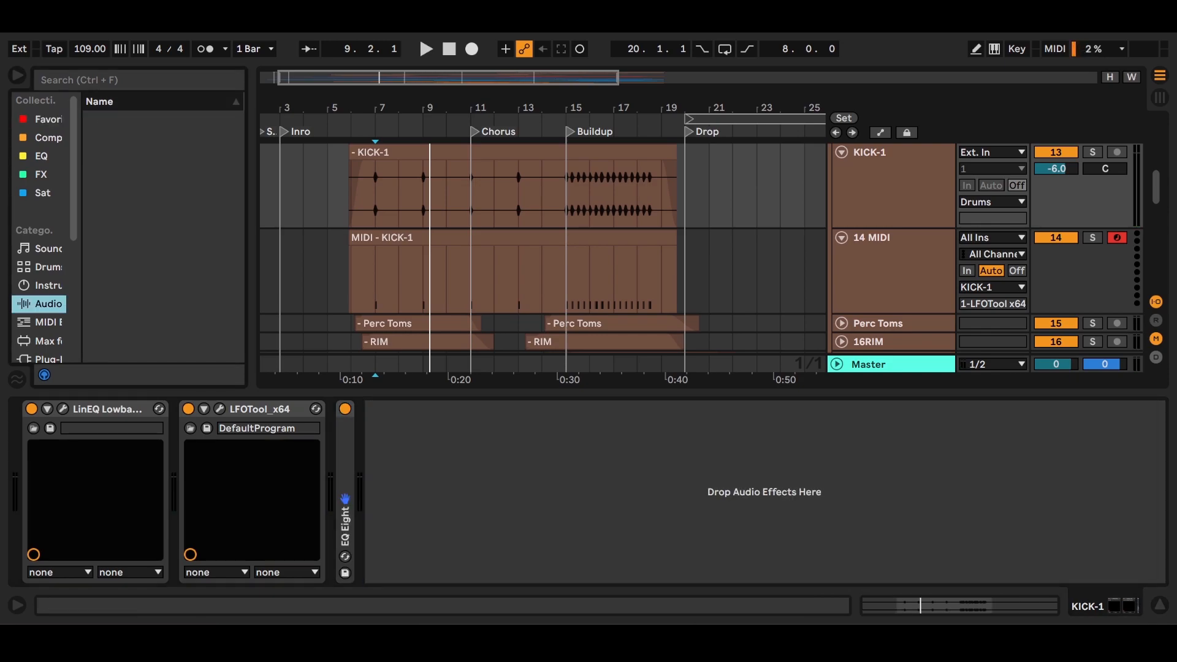
click(47, 286)
click(48, 120)
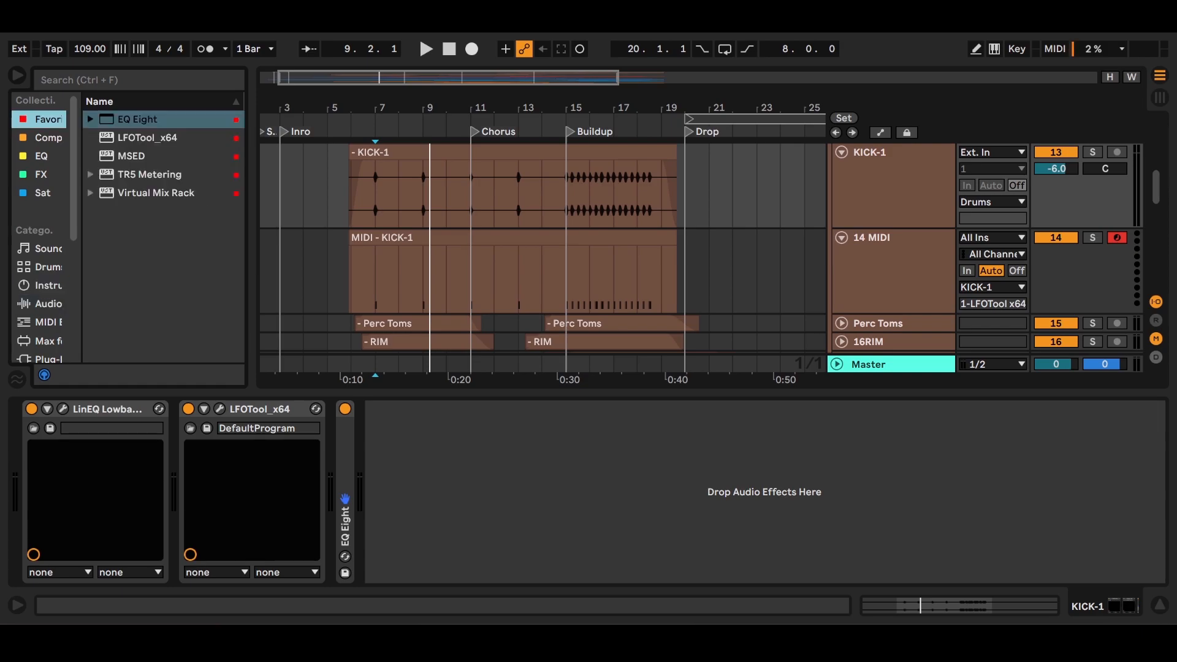
click(48, 304)
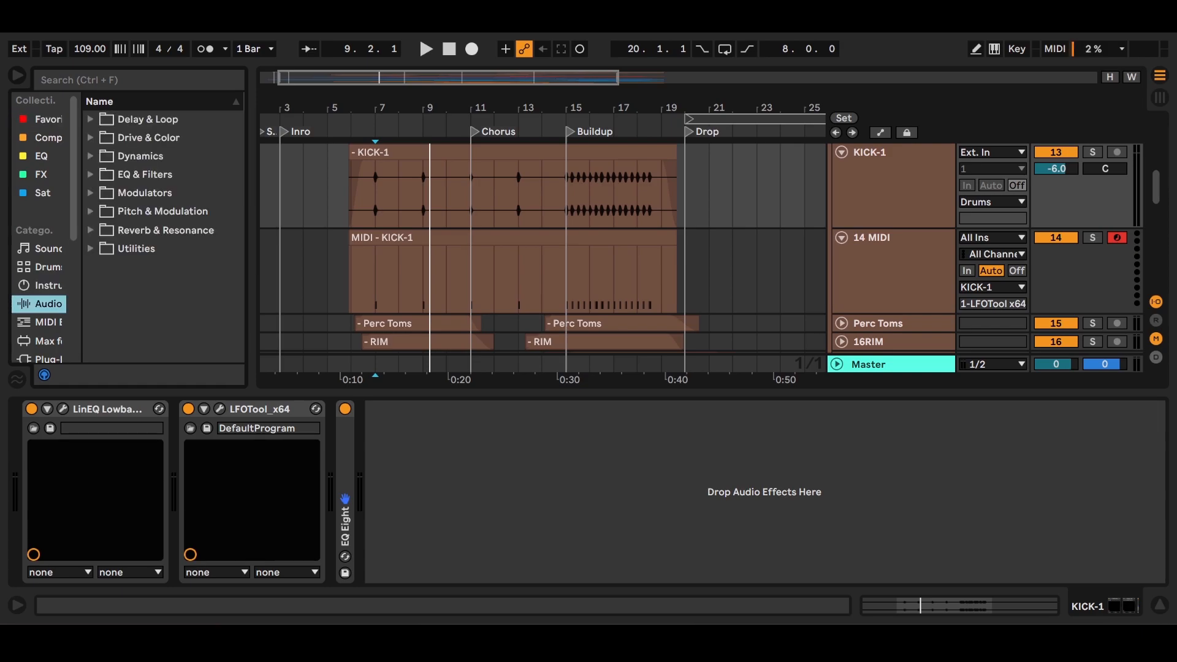
click(136, 249)
drag(144, 341, 423, 484)
click(398, 556)
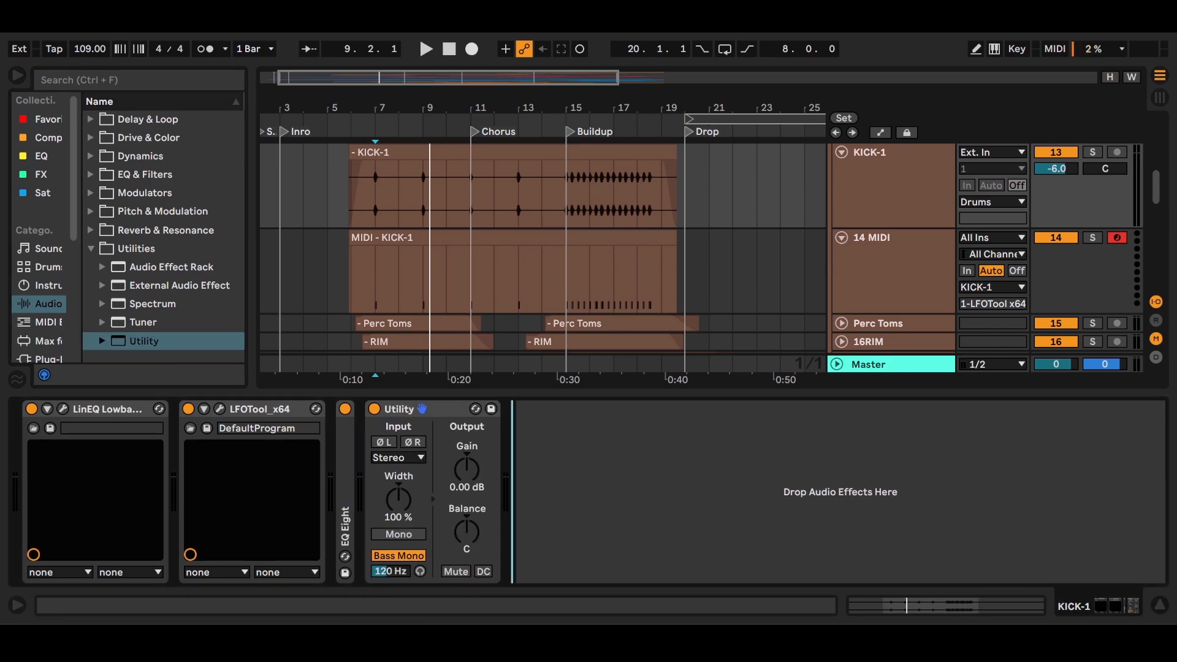
- Set the insert marker at bar 7 on KICK-1, hide the device chain and select the 14 MIDI track
click(375, 194)
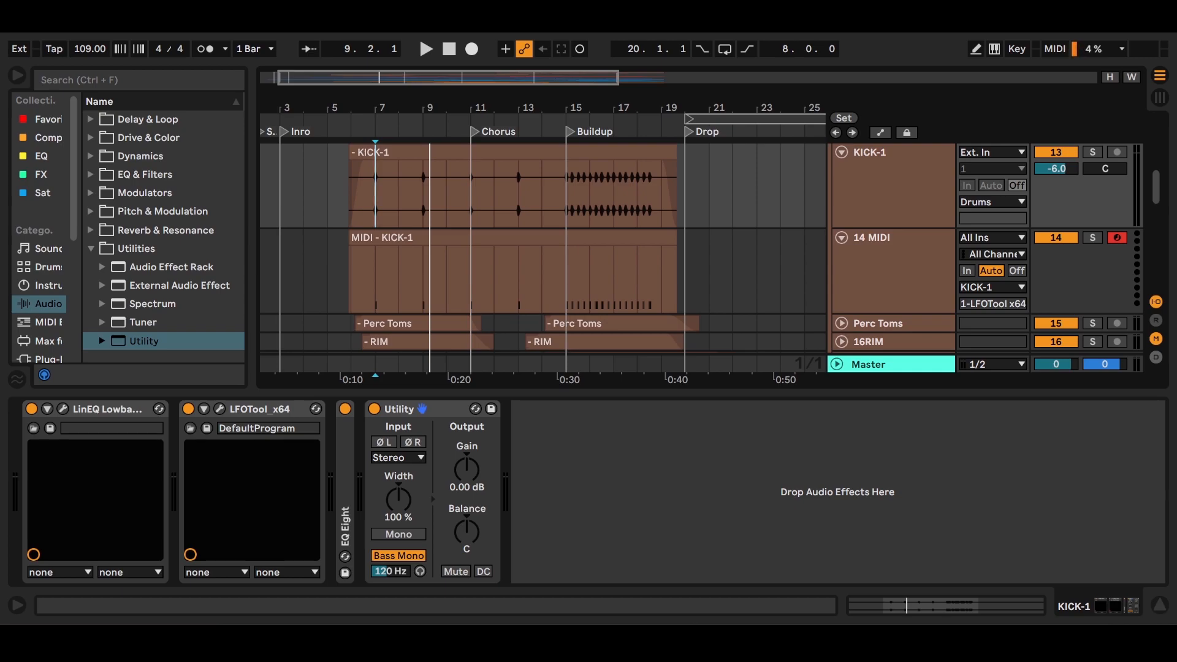
click(1159, 605)
click(894, 192)
click(893, 269)
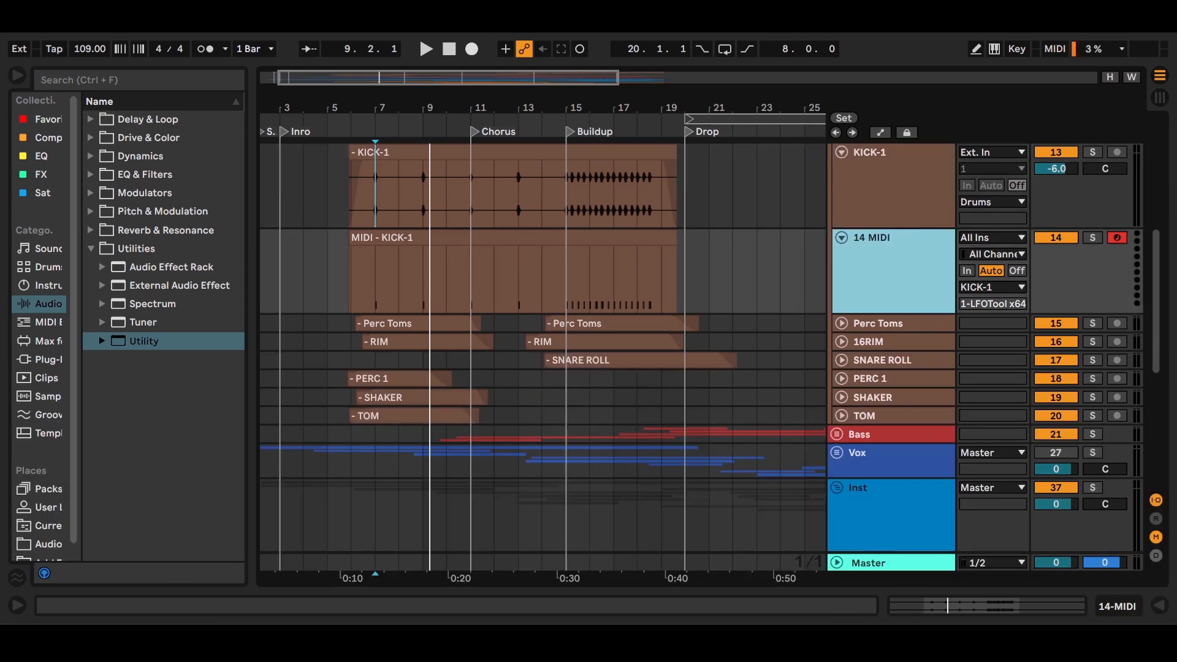